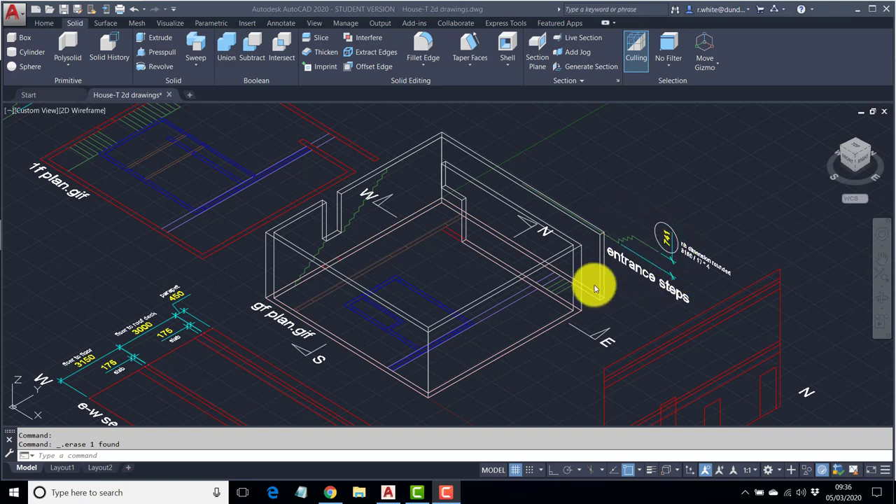
Step: Zoom in on the entrance steps and their 741 dimension, then orbit to a side-on view
click(631, 286)
key(Escape)
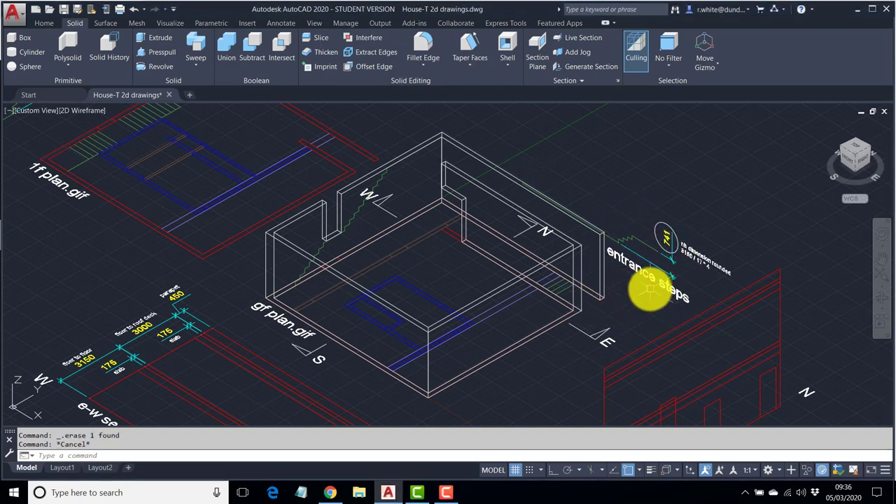
scroll(650, 286, up, 2)
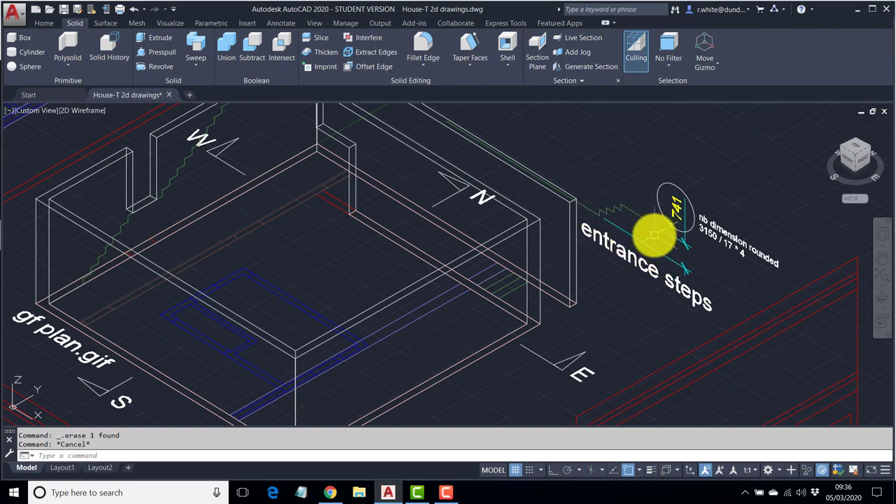
scroll(645, 215, up, 3)
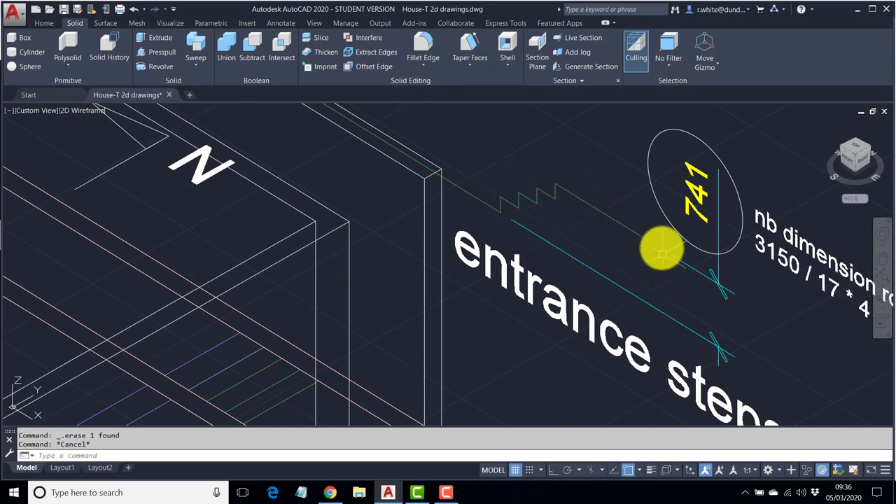
shift+middle_drag(614, 230, 623, 256)
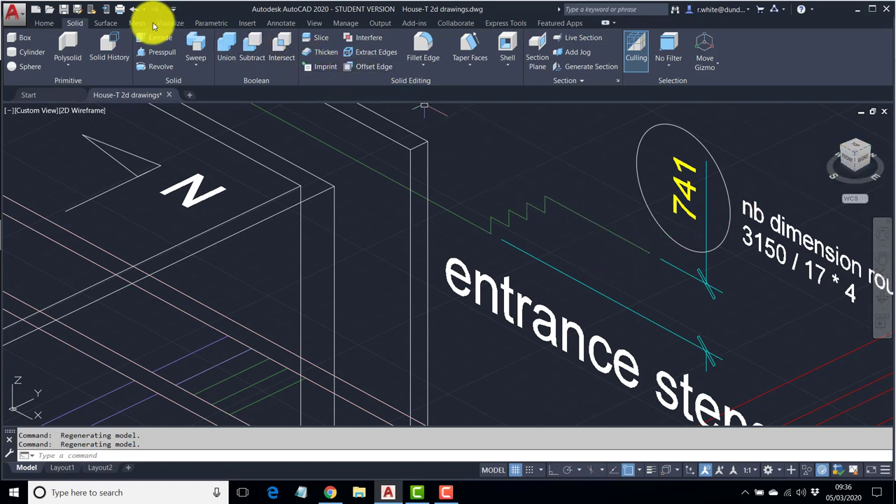
Step: Set the UCS to the Front preset and open the Layer Properties Manager
click(44, 23)
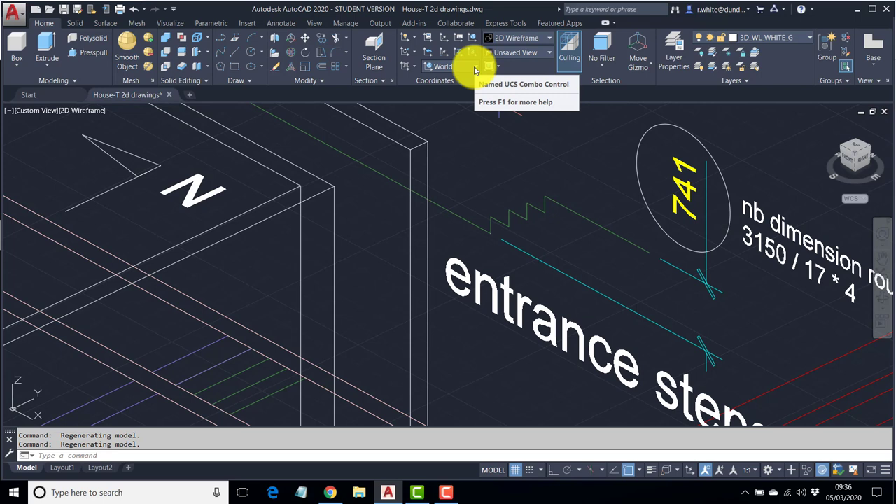
click(474, 68)
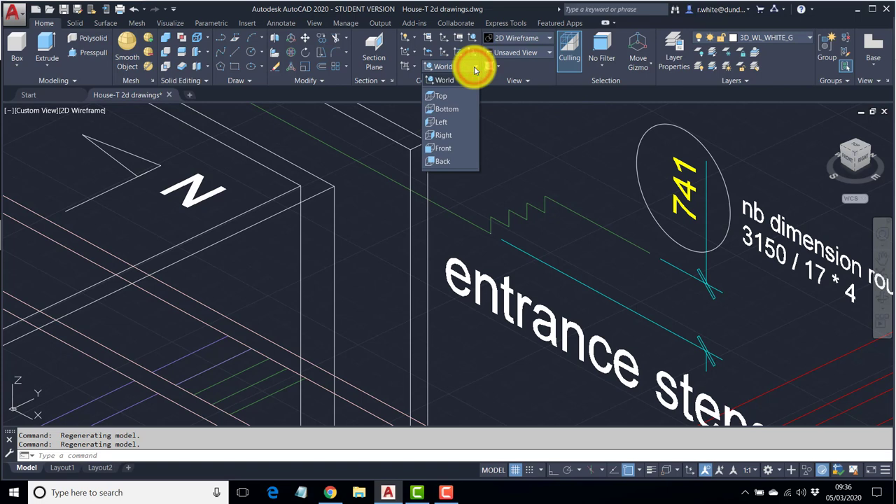
click(446, 149)
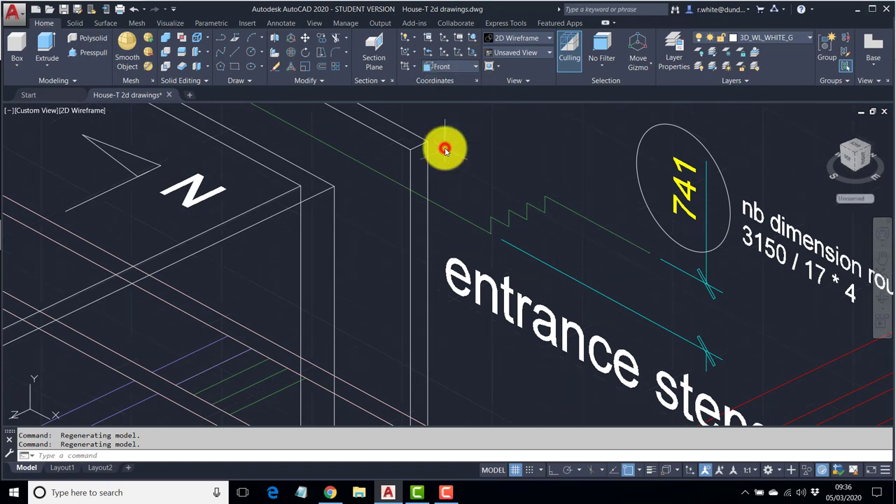
click(675, 51)
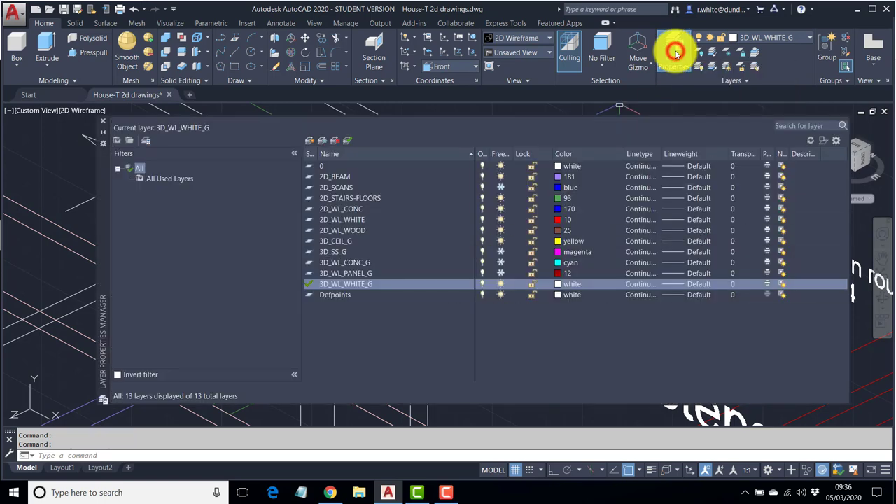
Step: Add layer 3D_FLR_CONC_G with grey colour 254, set it current, and close the manager
click(306, 142)
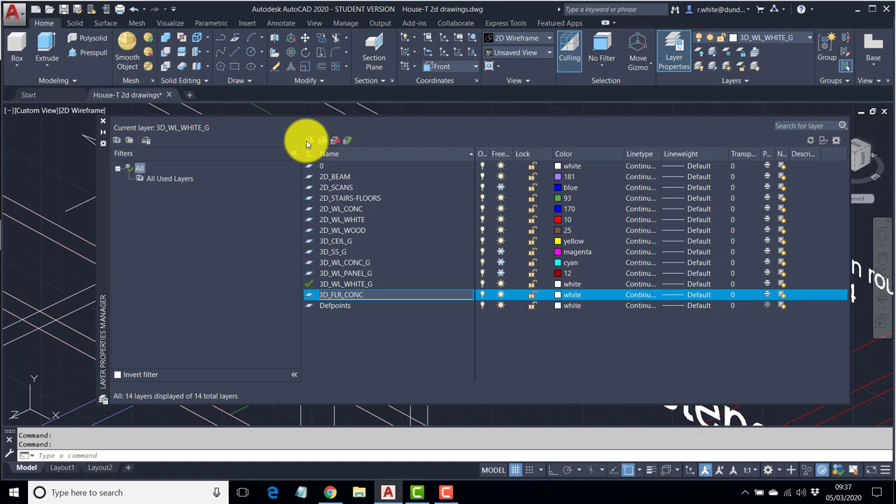
key(Return)
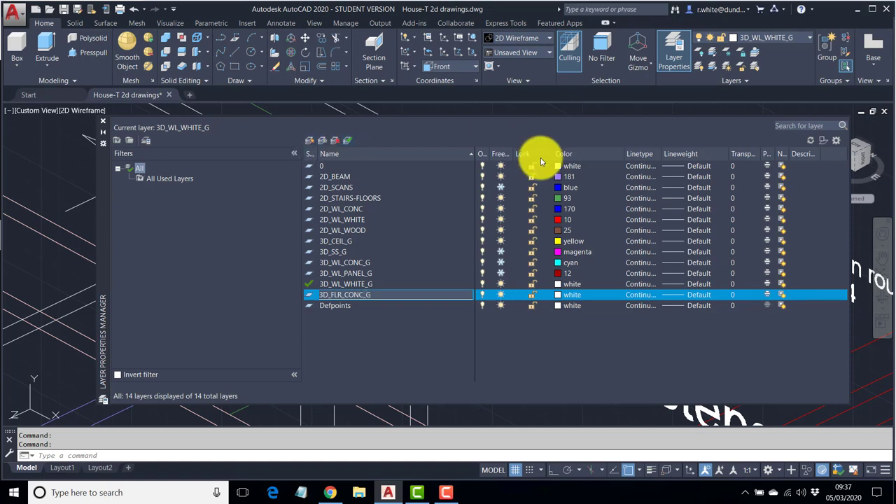
click(558, 295)
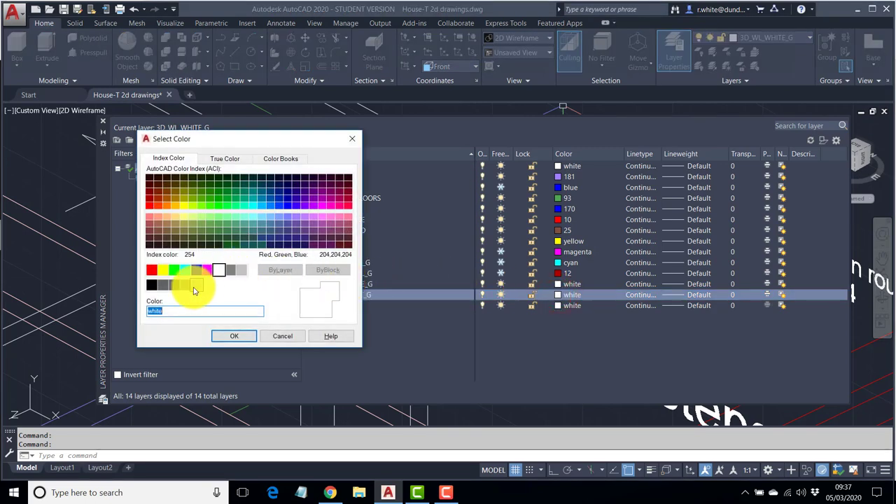
click(194, 288)
click(233, 337)
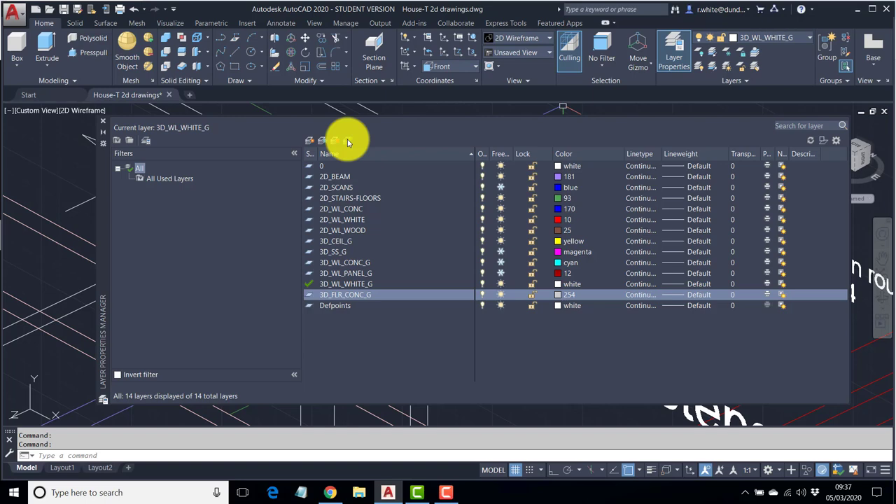
click(348, 140)
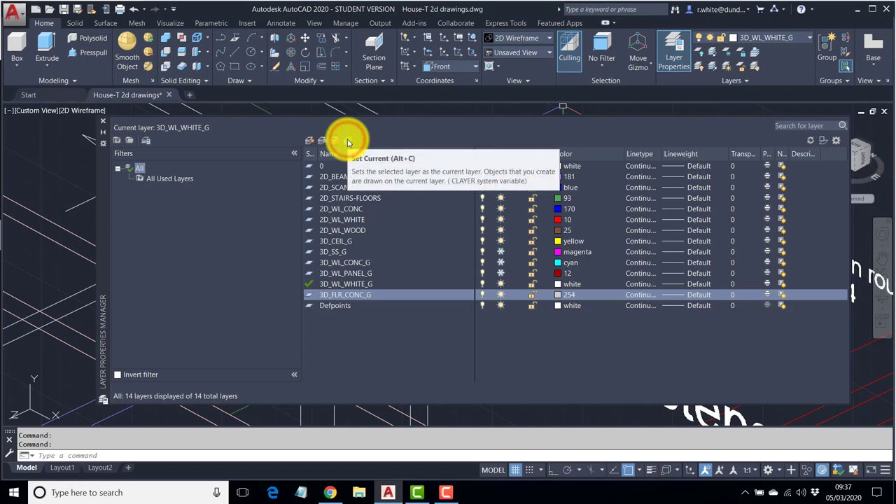
click(104, 121)
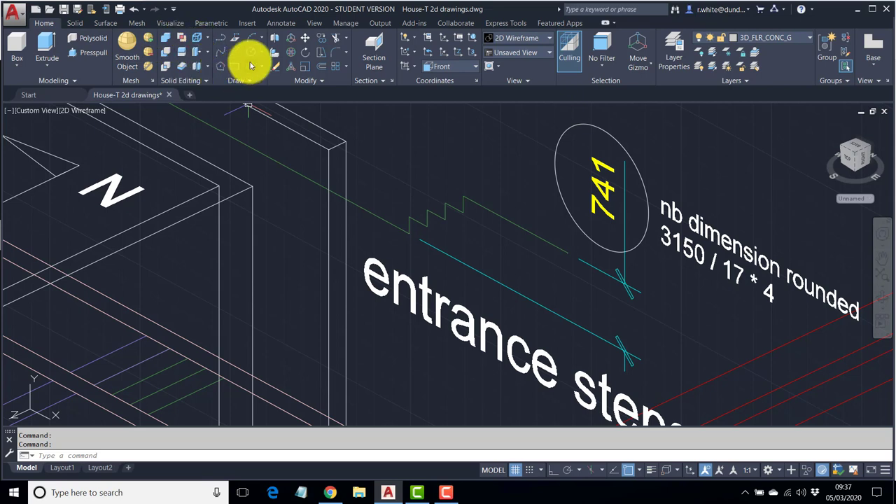
Step: Start a polyline beside the 741 dimension with Ortho on, snapping perpendicular to the cyan line
click(219, 38)
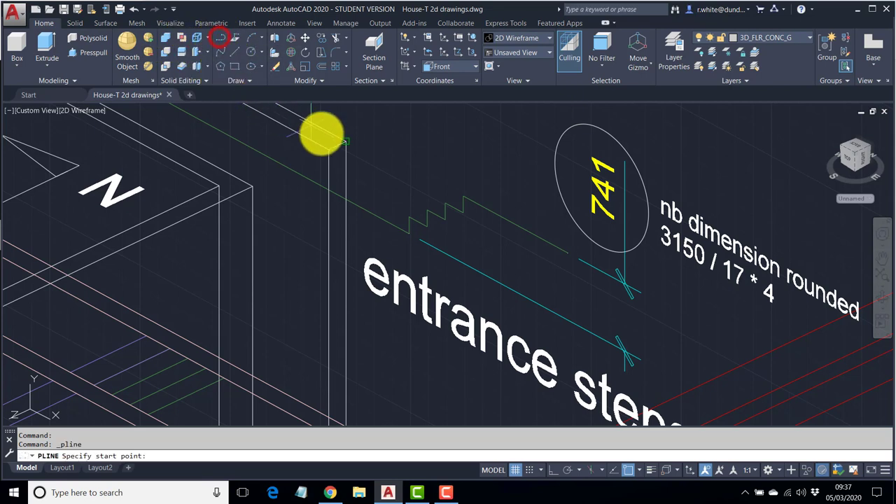
click(564, 250)
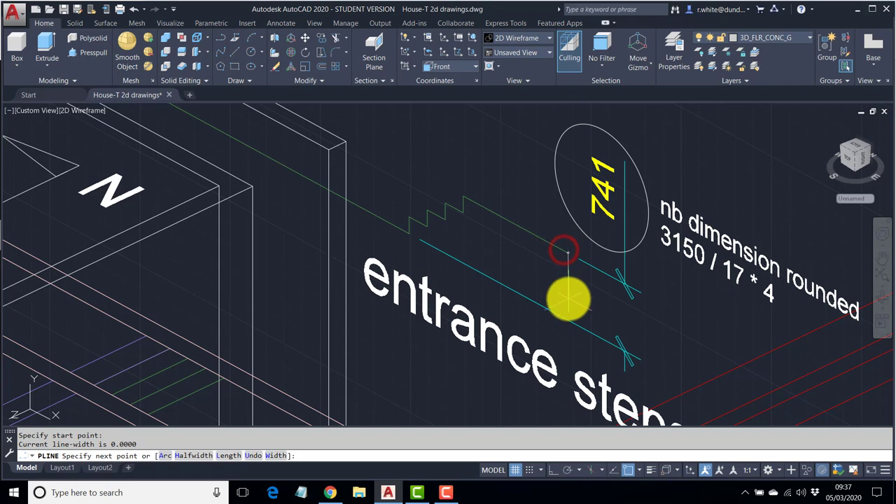
key(F8)
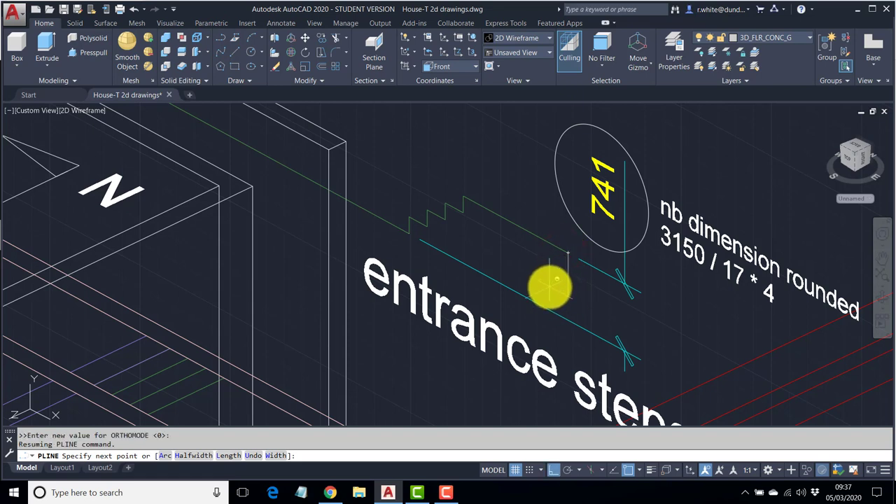
shift+right_click(553, 293)
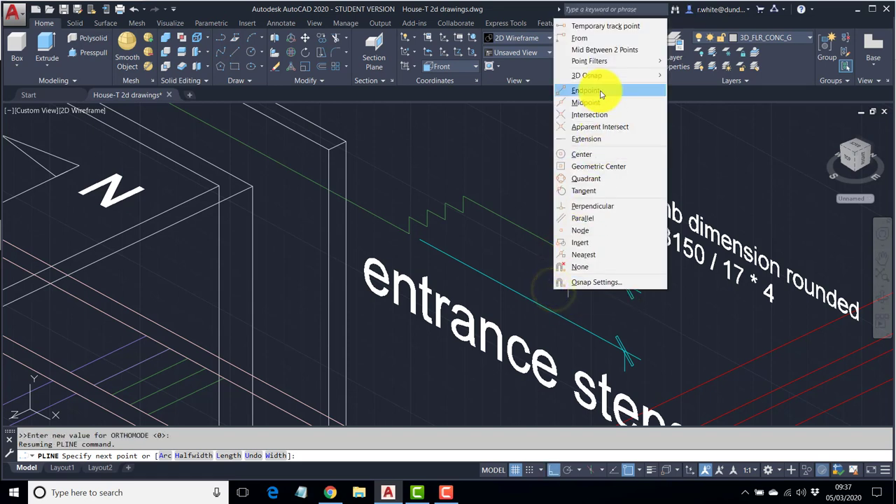
click(594, 208)
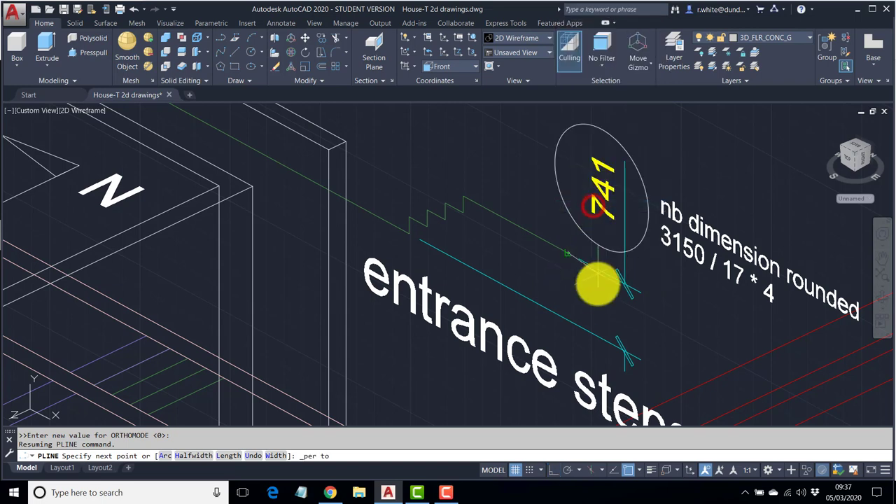
click(567, 318)
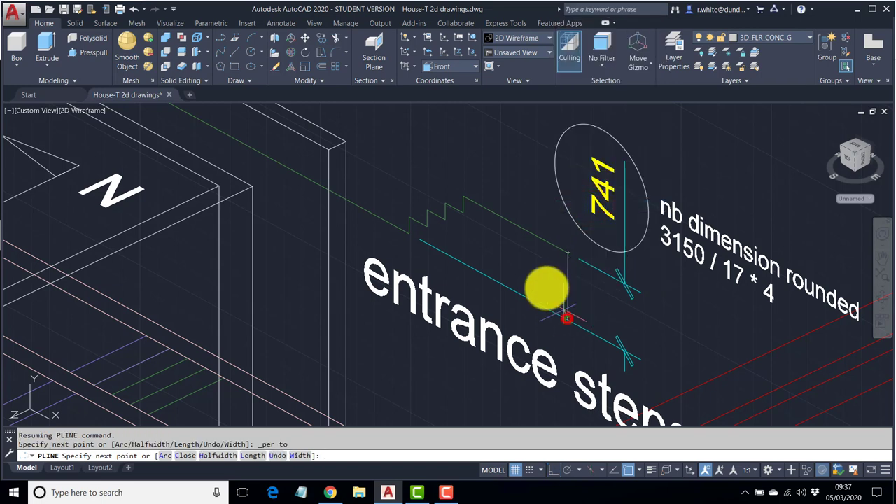
click(410, 234)
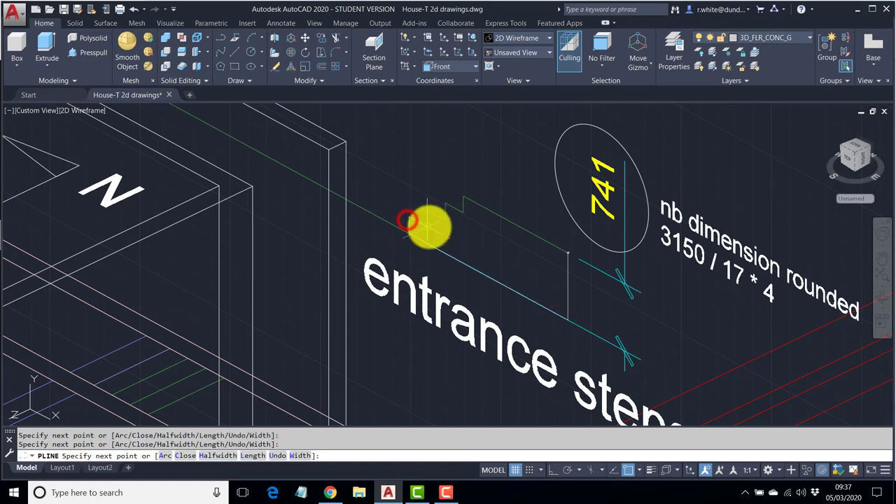
Step: Trace the stair risers and treads up to the top step and close the outline
click(424, 212)
click(444, 206)
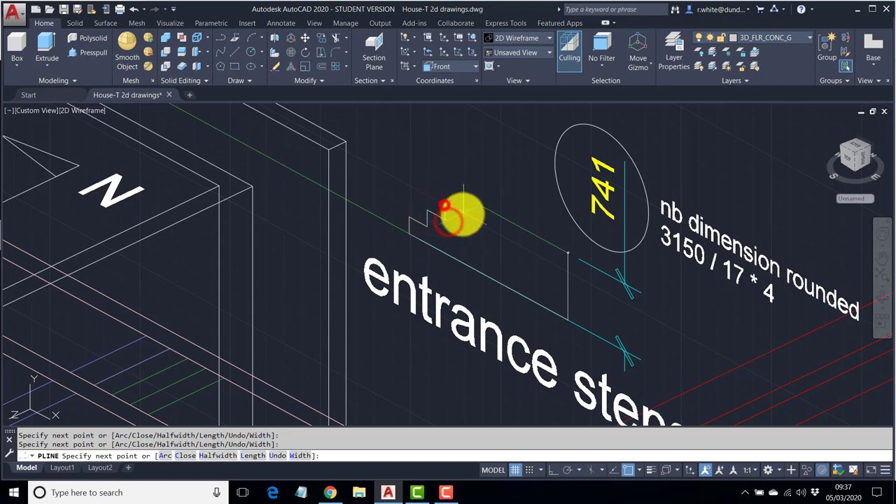
click(444, 199)
click(461, 205)
click(461, 199)
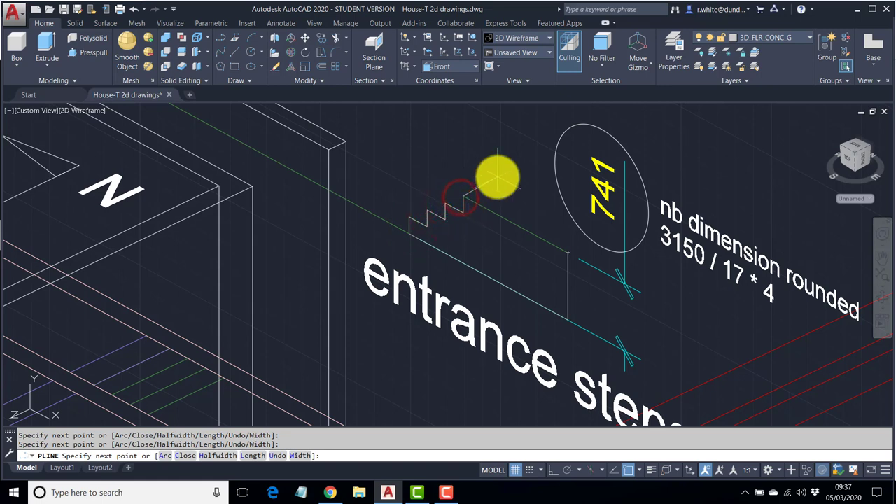
click(180, 457)
mouse_move(540, 256)
middle_down()
mouse_move(556, 200)
mouse_move(593, 210)
middle_up()
click(609, 241)
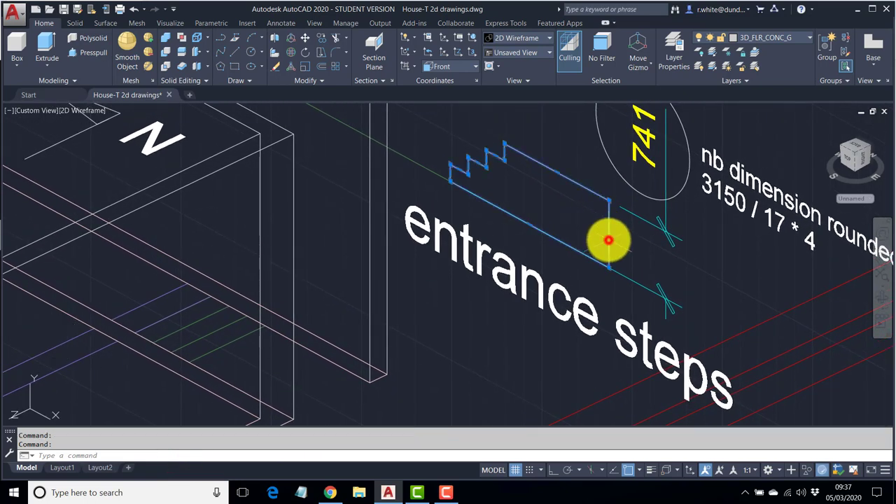
mouse_move(608, 240)
middle_down()
mouse_move(592, 224)
mouse_move(612, 228)
middle_up()
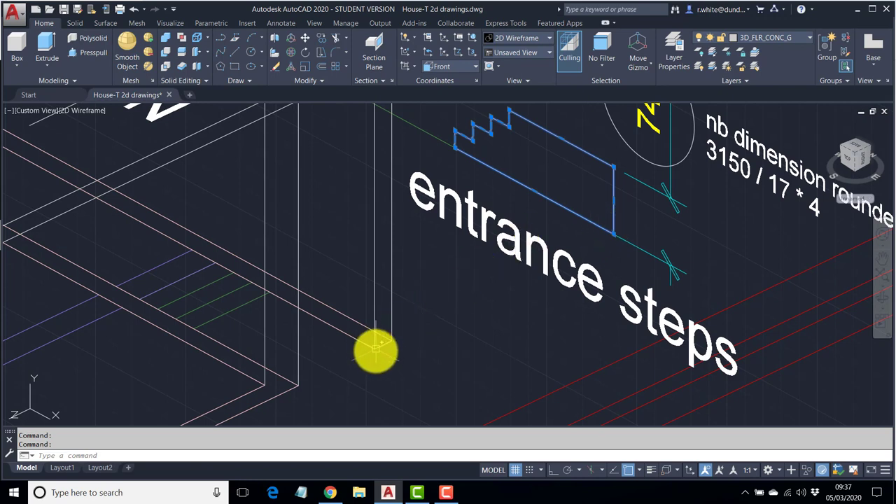
key(Escape)
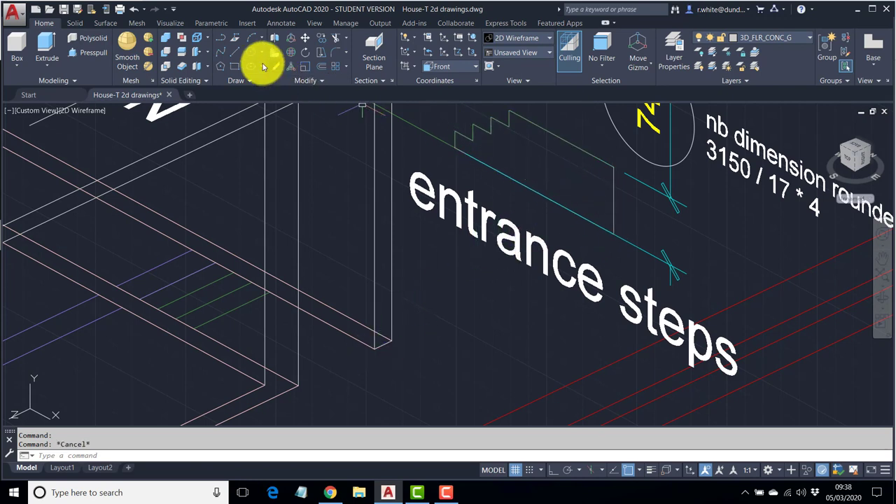
Step: Move the staircase outline from its corner to the wall corner point
click(305, 39)
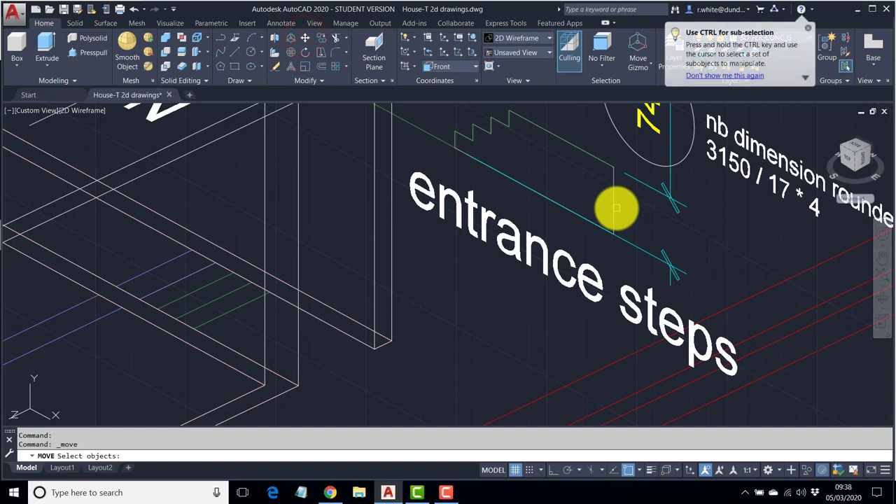
click(612, 212)
key(Return)
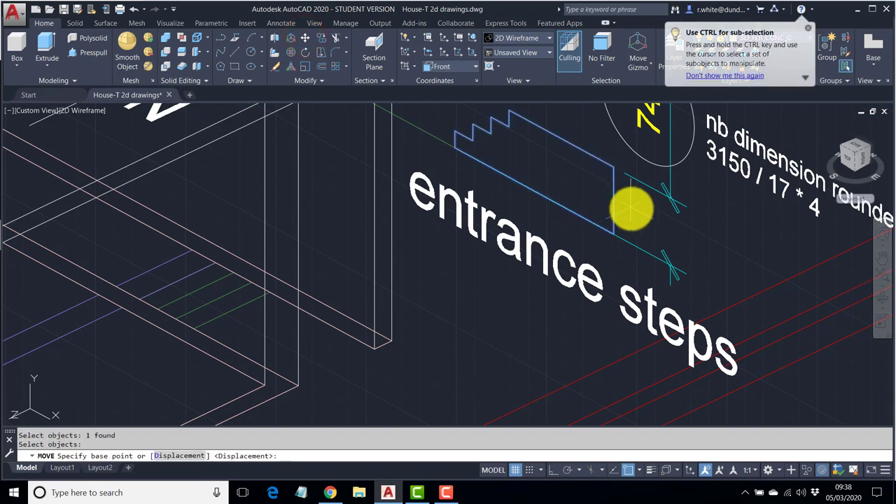
click(613, 234)
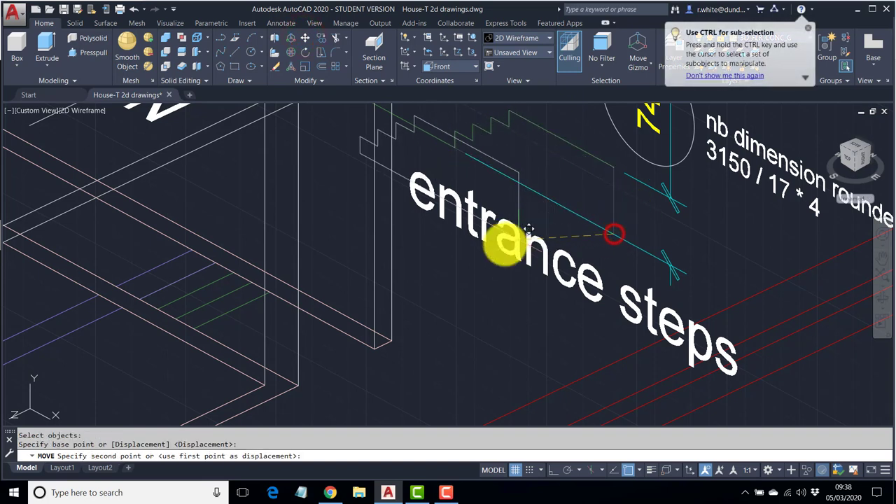
click(374, 348)
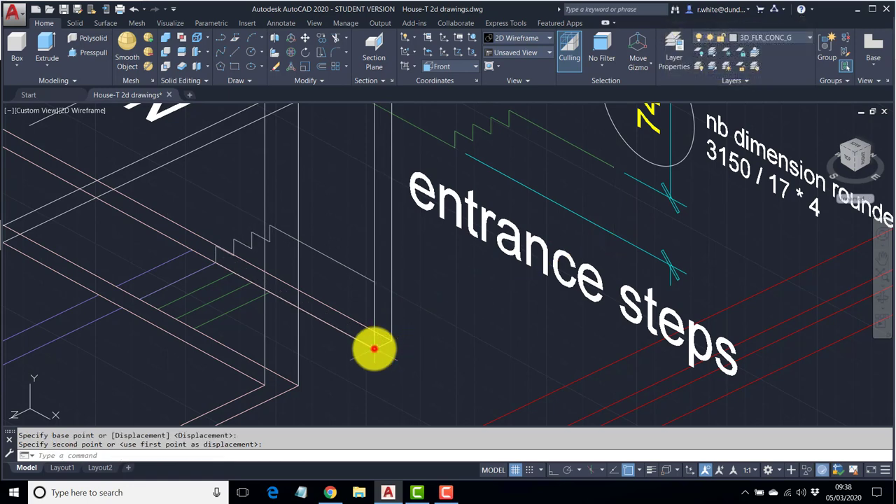
Step: Zoom out across the building and toggle Dynamic UCS on and back off
middle_drag(462, 274, 482, 240)
scroll(514, 287, down, 2)
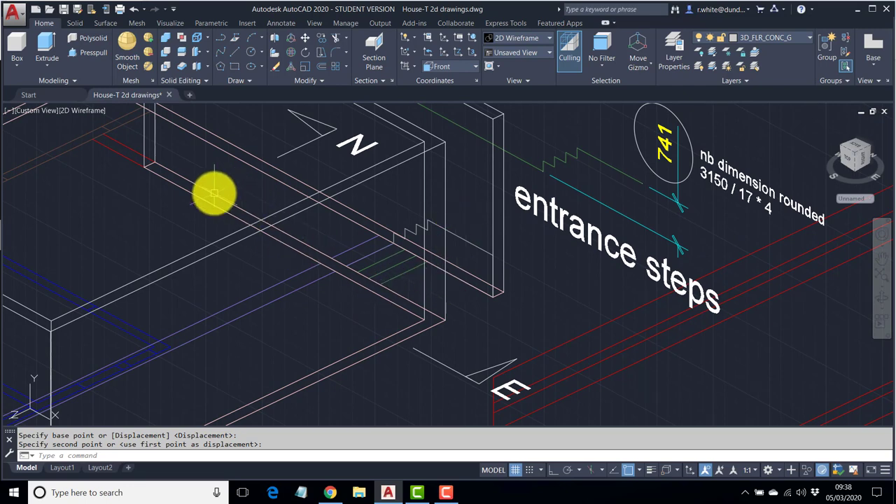
middle_drag(213, 192, 410, 294)
middle_drag(124, 220, 434, 238)
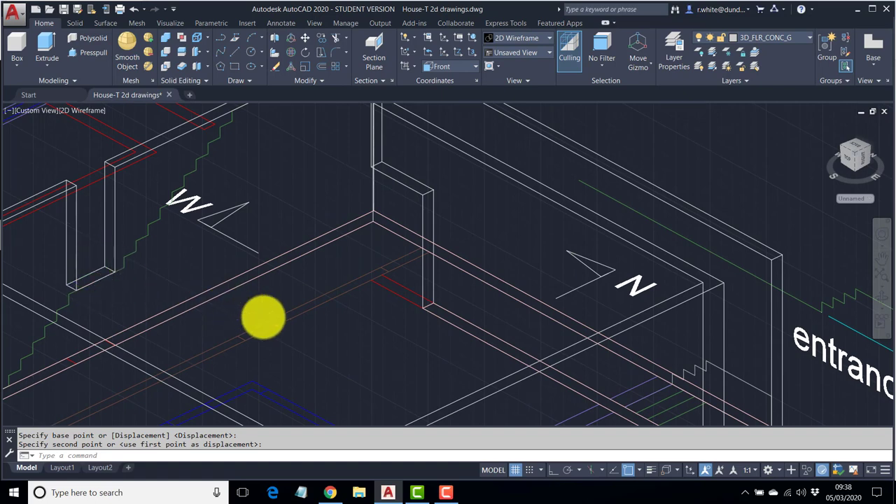
scroll(292, 259, down, 2)
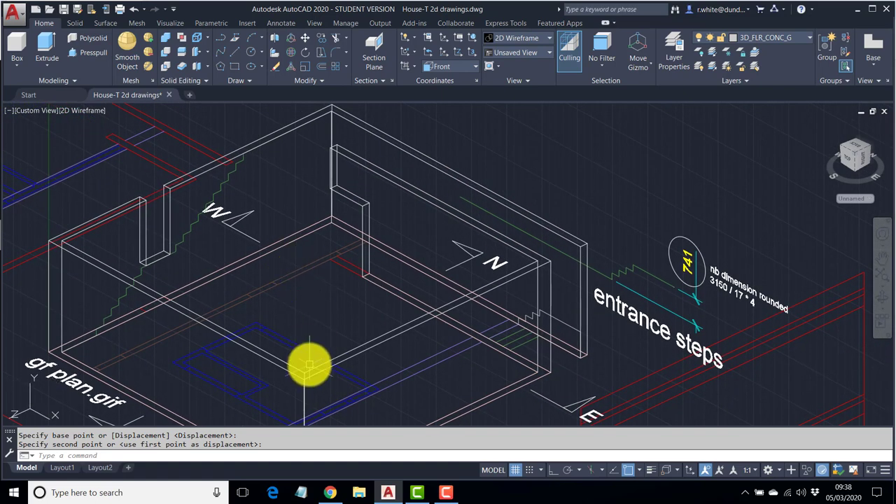
key(Escape)
key(F6)
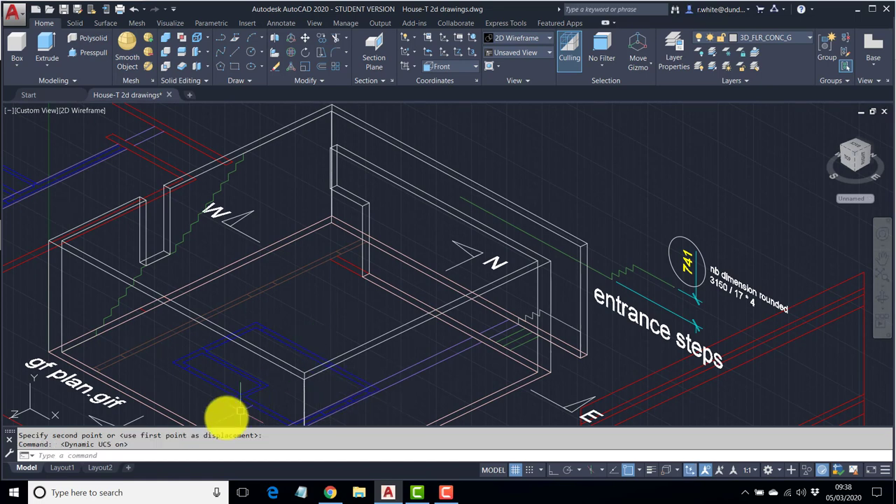
key(F6)
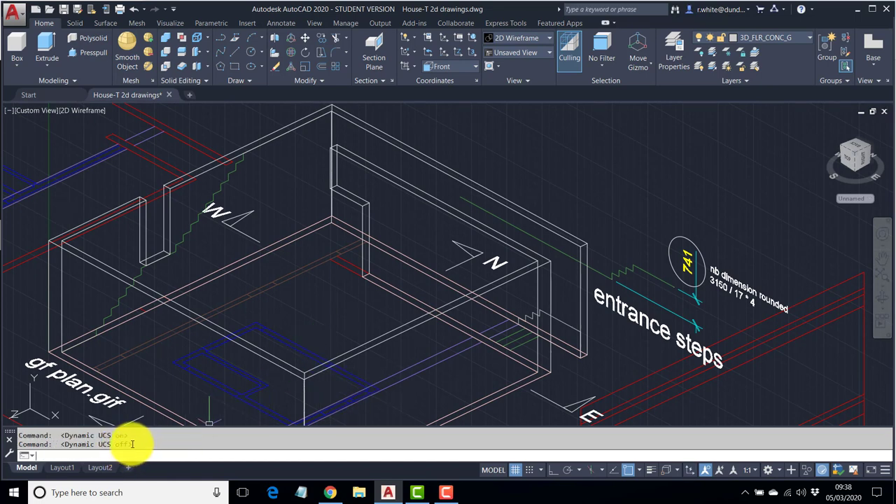
drag(132, 445, 16, 449)
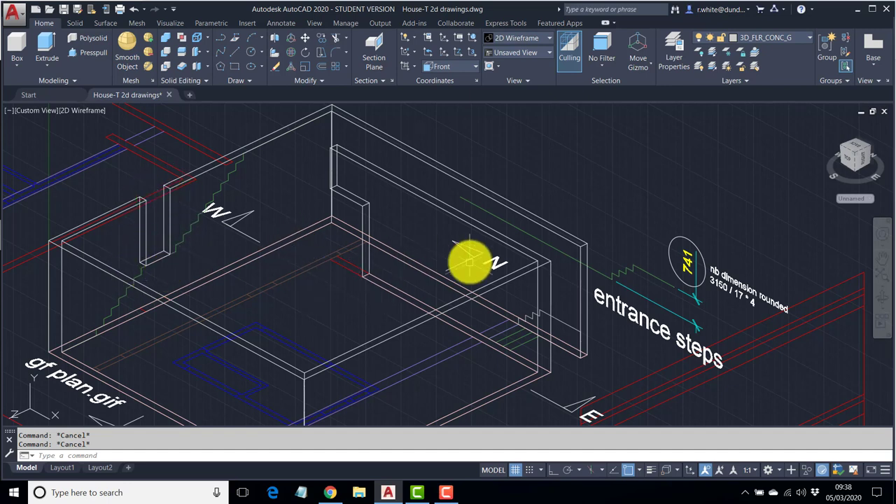
Step: Try extruding the step profile, then cancel the extrusion
scroll(568, 320, up, 6)
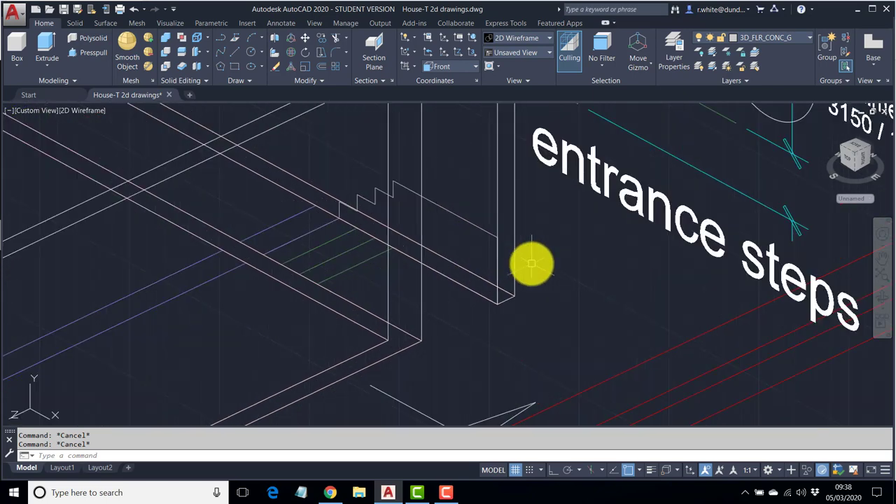
scroll(534, 297, down, 2)
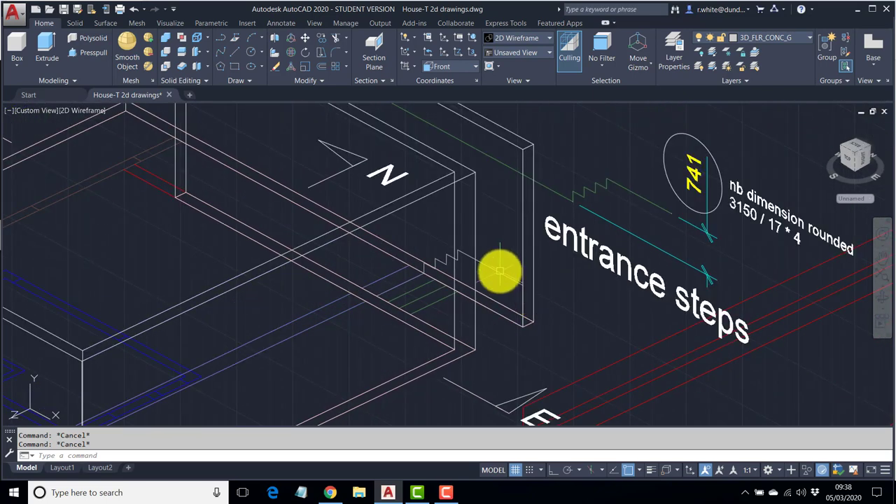
click(44, 42)
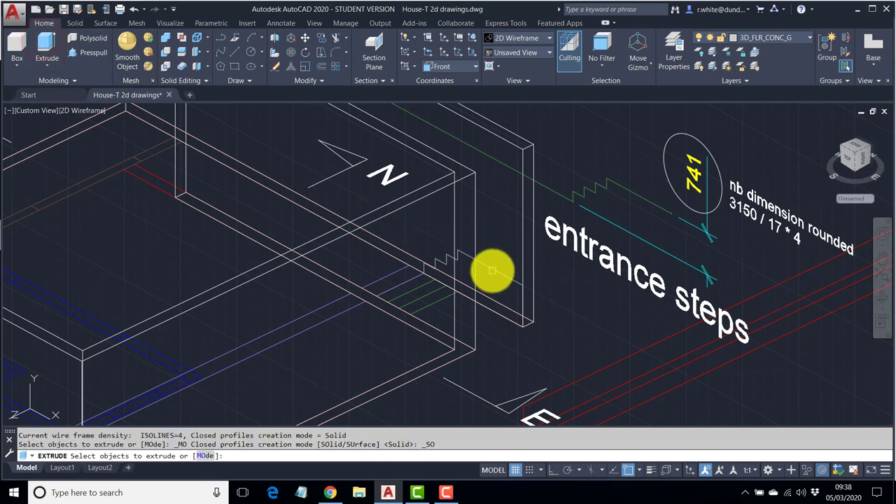
click(492, 270)
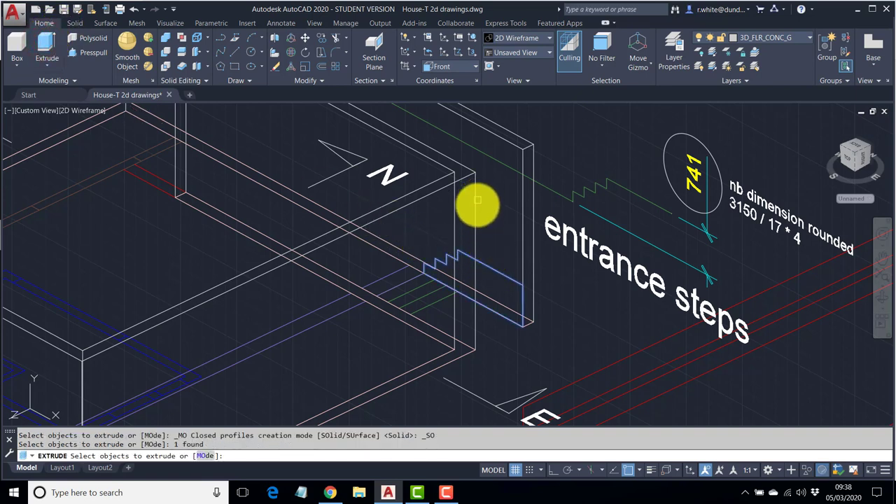
key(Return)
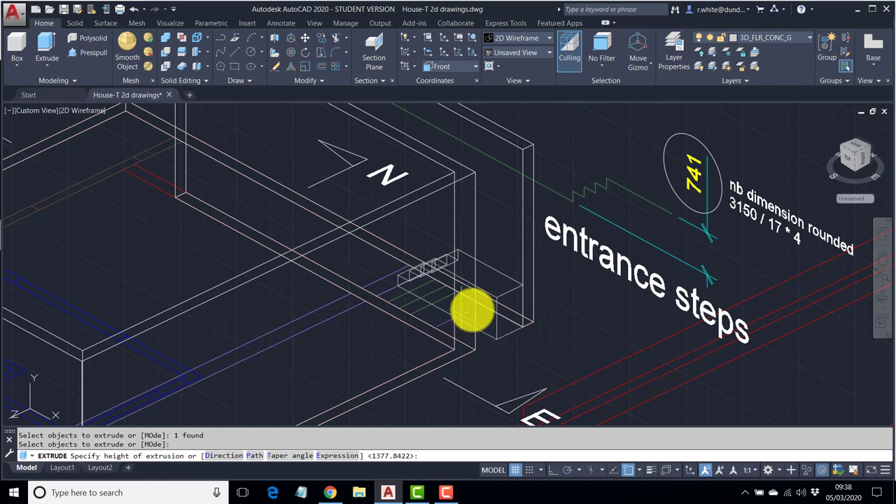
key(Escape)
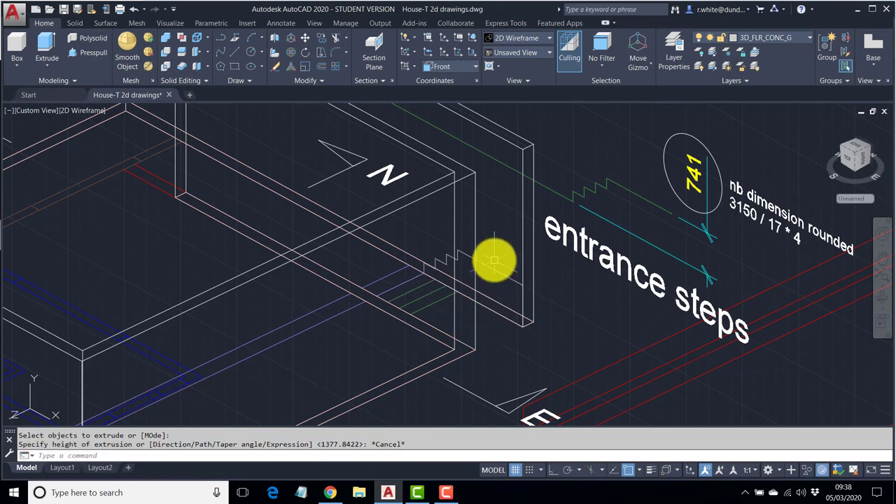
Step: Switch the UCS to World and restart the Extrude command
click(470, 67)
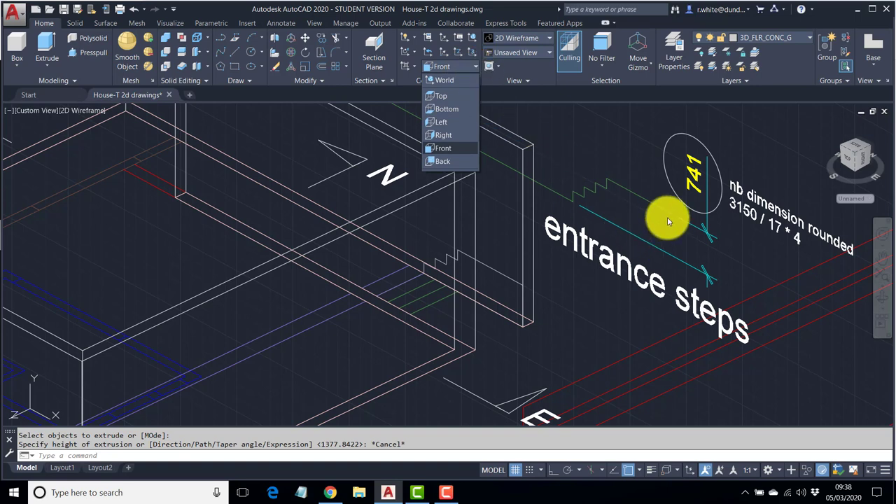
click(446, 82)
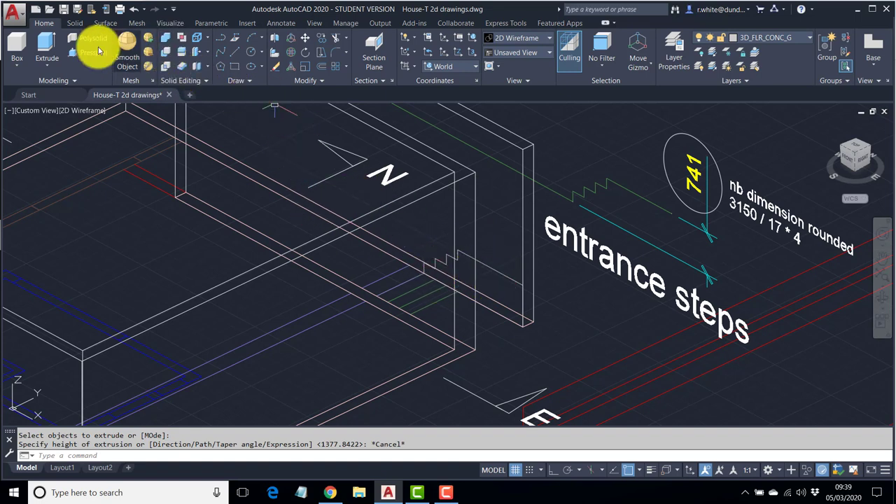
click(44, 45)
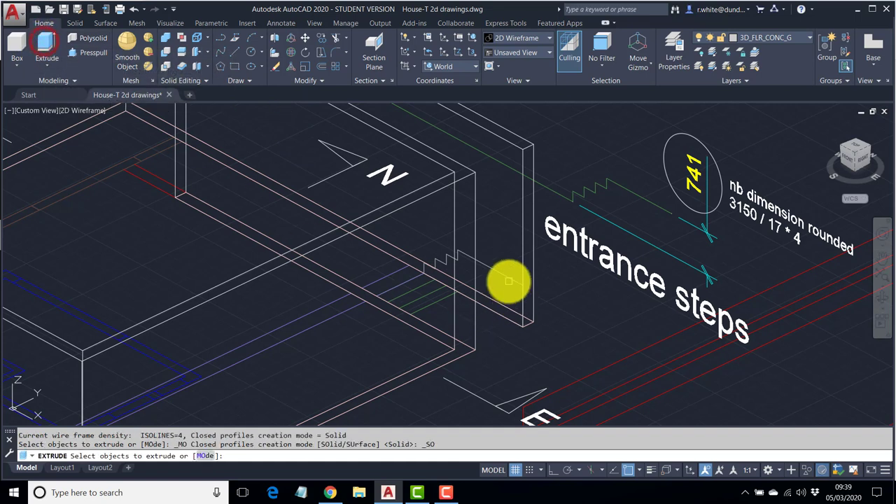
Step: Extrude the step profile to a picked height, forming the solid entrance steps
click(508, 279)
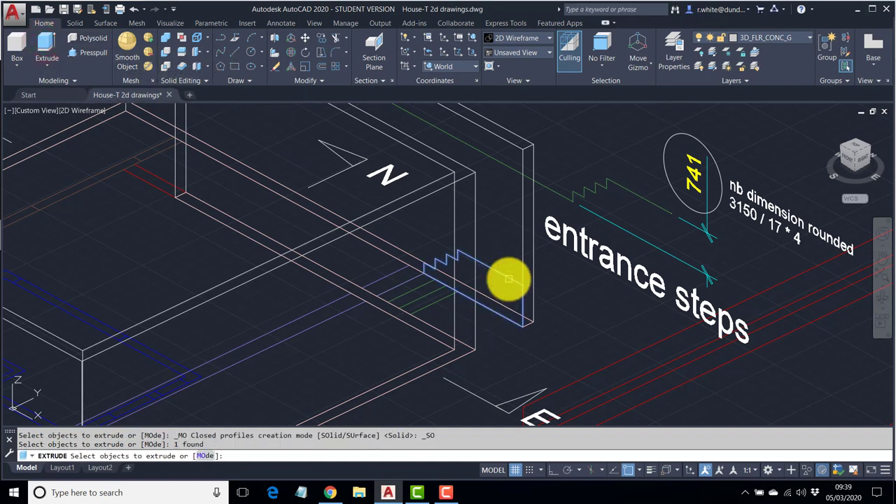
key(Return)
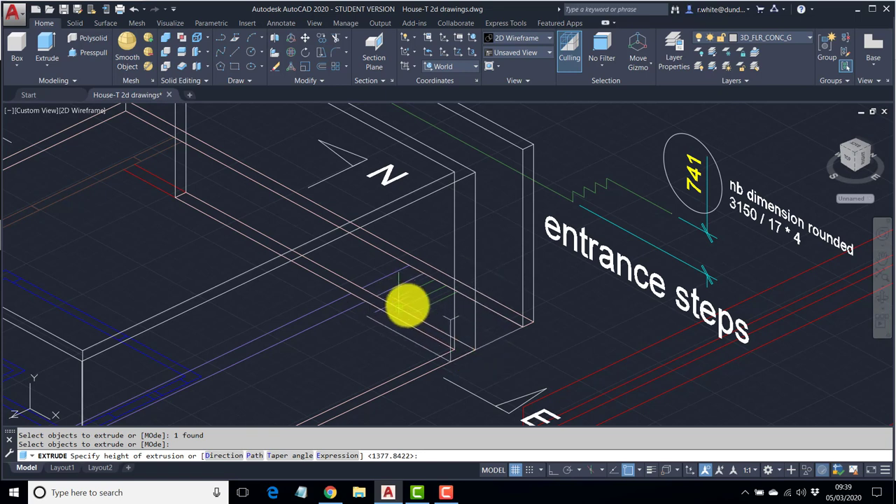
click(468, 347)
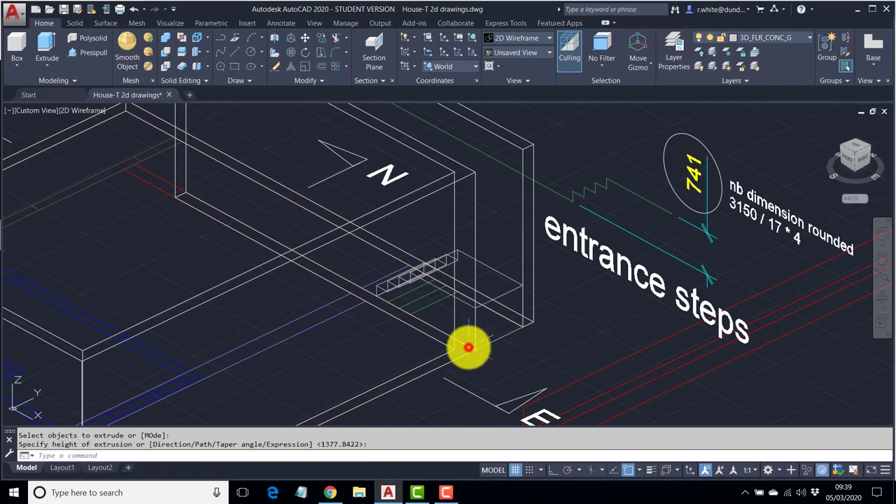
click(90, 112)
click(150, 188)
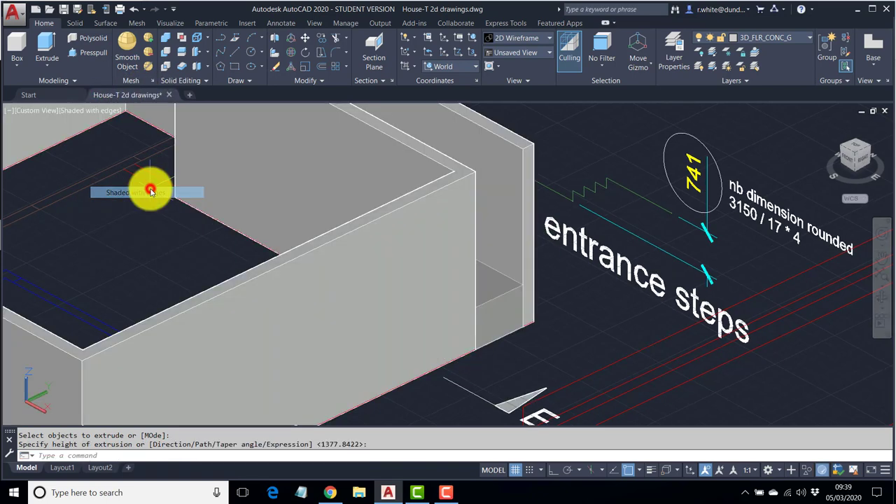
mouse_move(400, 258)
shift+middle_down()
mouse_move(350, 282)
mouse_move(344, 315)
mouse_move(402, 284)
mouse_move(432, 252)
mouse_move(464, 260)
shift+middle_up()
scroll(420, 256, down, 3)
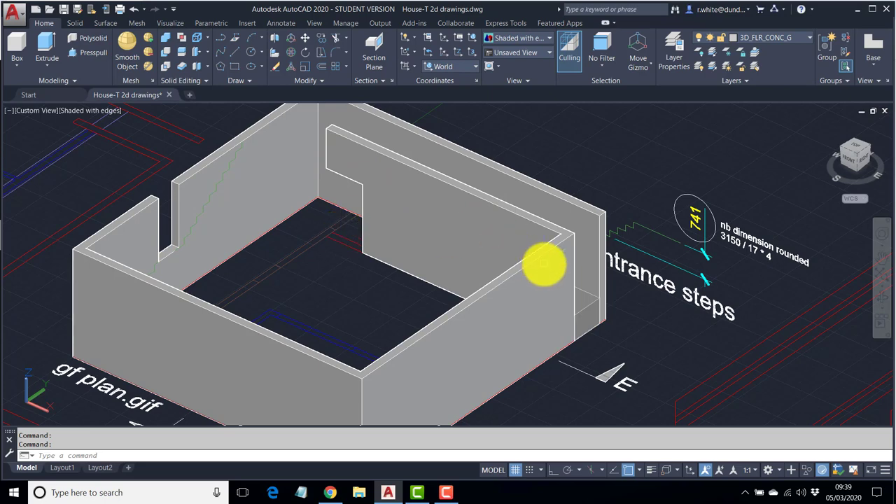
middle_drag(544, 262, 575, 252)
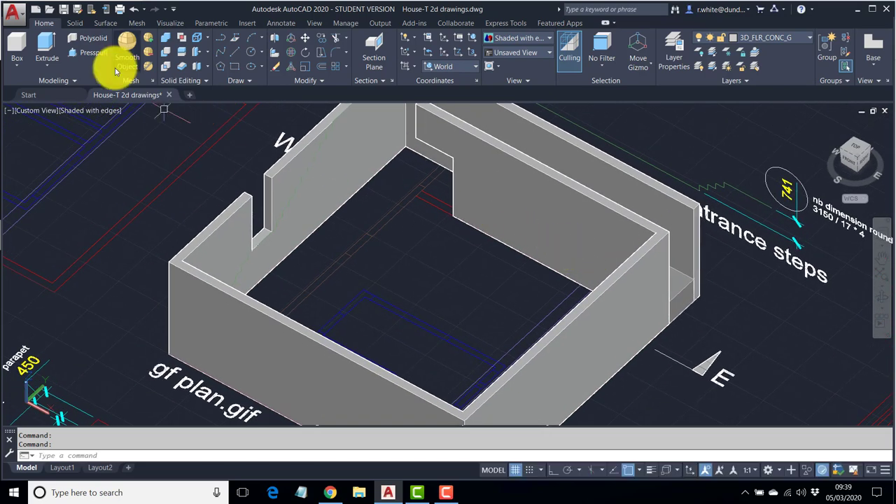
click(88, 111)
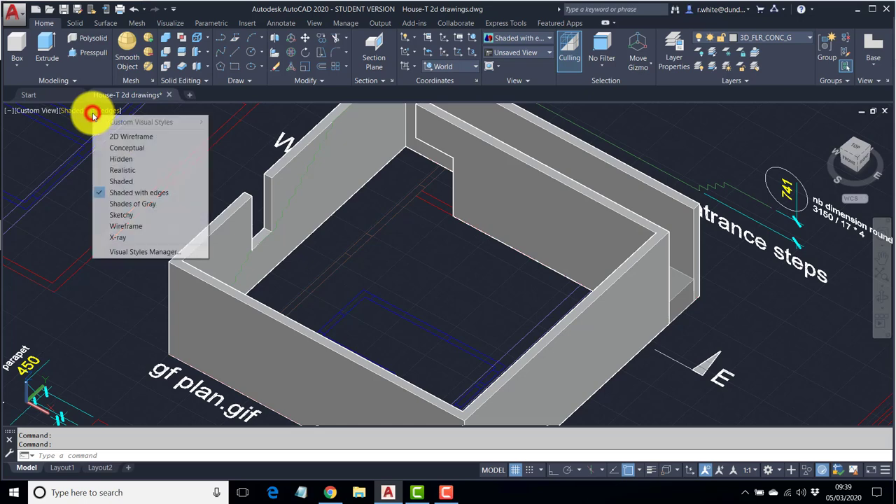
click(126, 137)
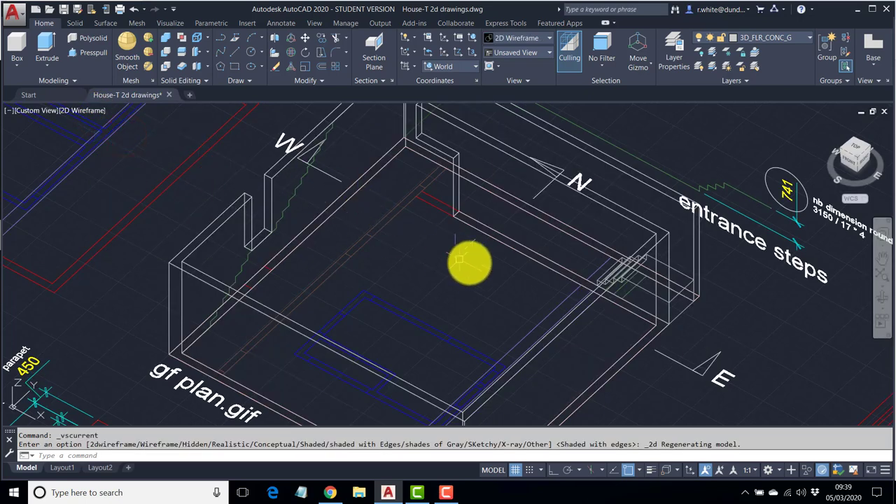
shift+middle_drag(456, 275, 360, 196)
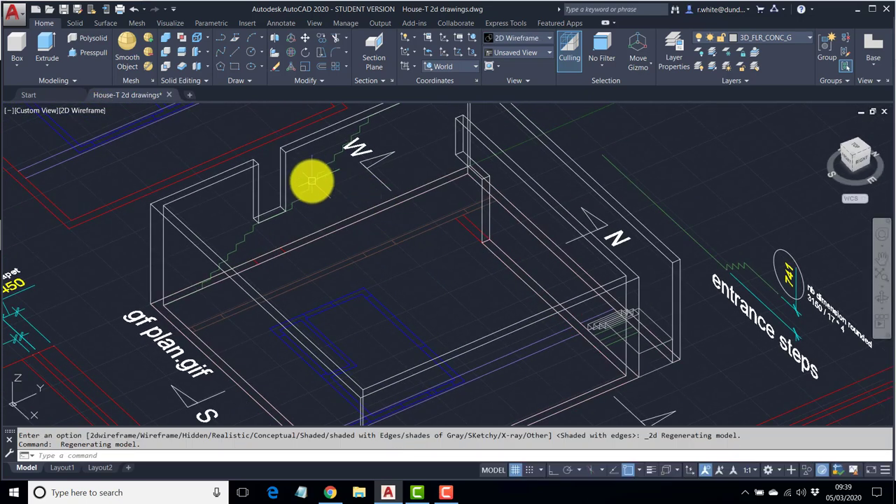
middle_drag(311, 182, 351, 236)
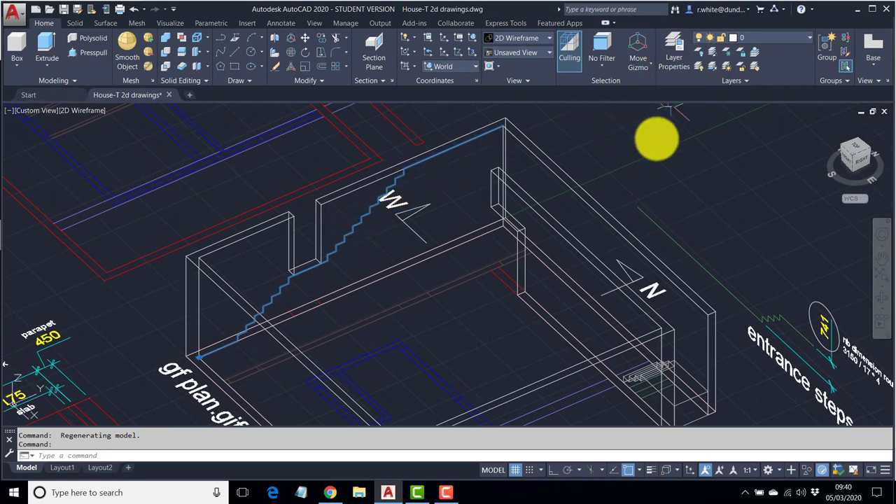
Step: Assign the selected stair line and steps to layer 3D_FLR_CONC_G, then deselect
middle_drag(610, 301, 587, 257)
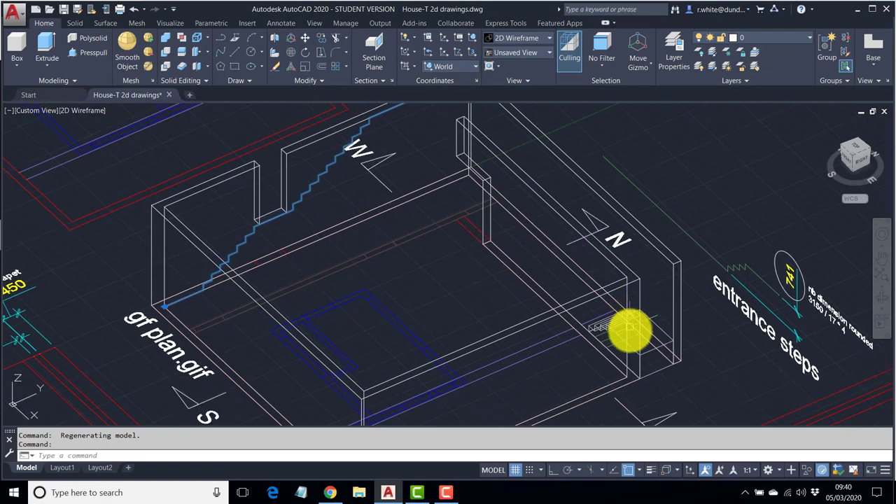
click(787, 36)
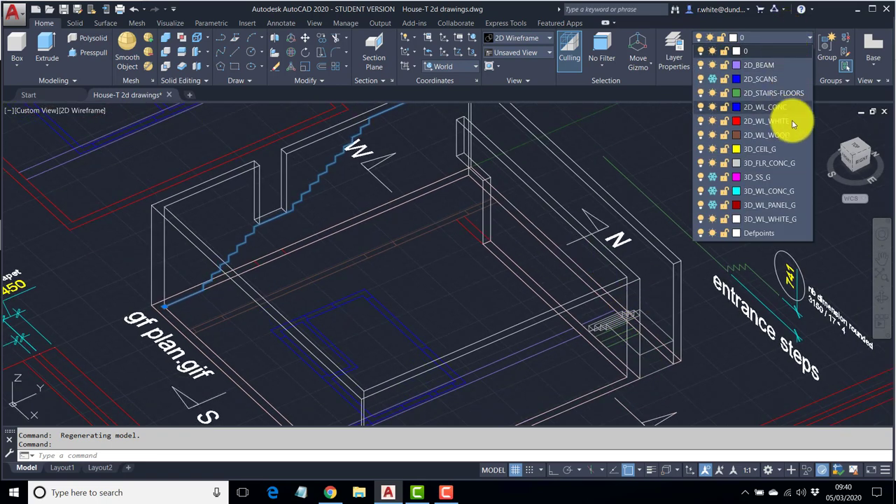
click(765, 162)
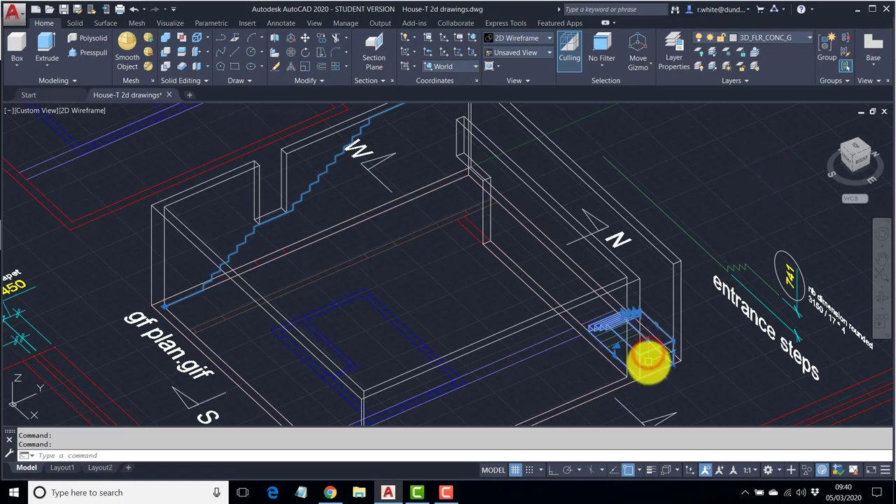
key(Escape)
key(Escape)
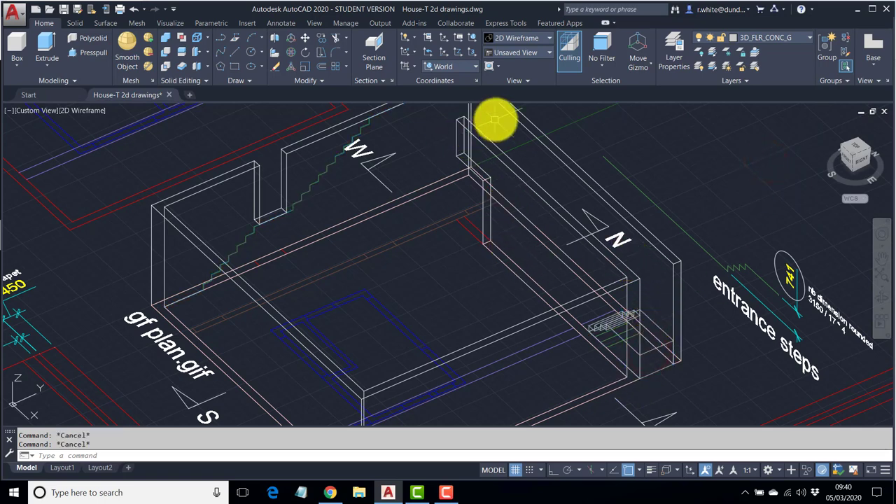
Step: Use LAYOFF to hide the 3D walls, red and blue wall lines, and gf plan.gif label layers
click(696, 52)
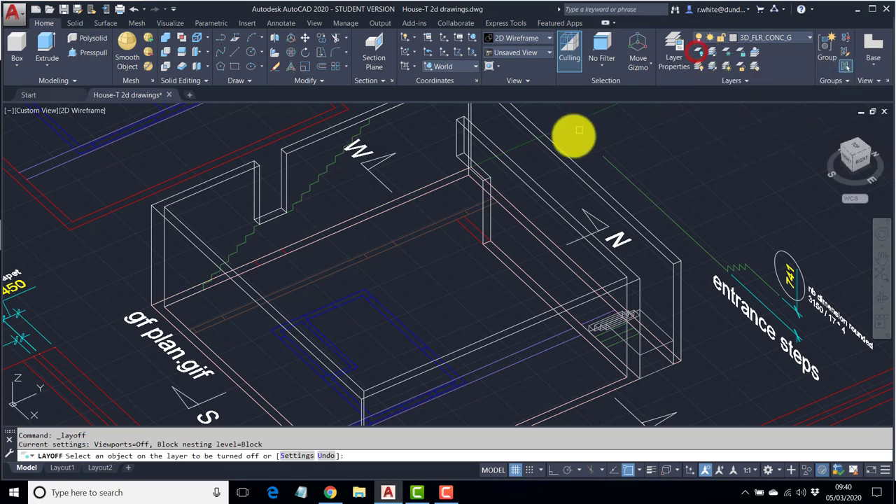
click(524, 168)
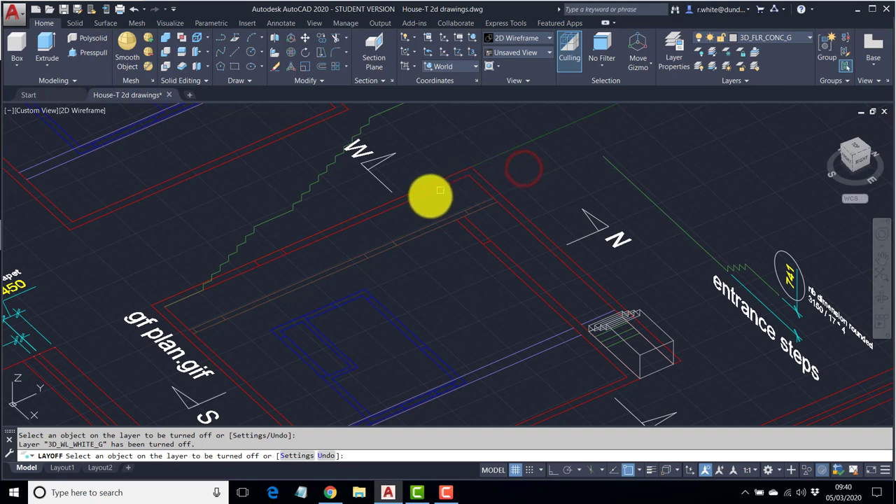
click(321, 239)
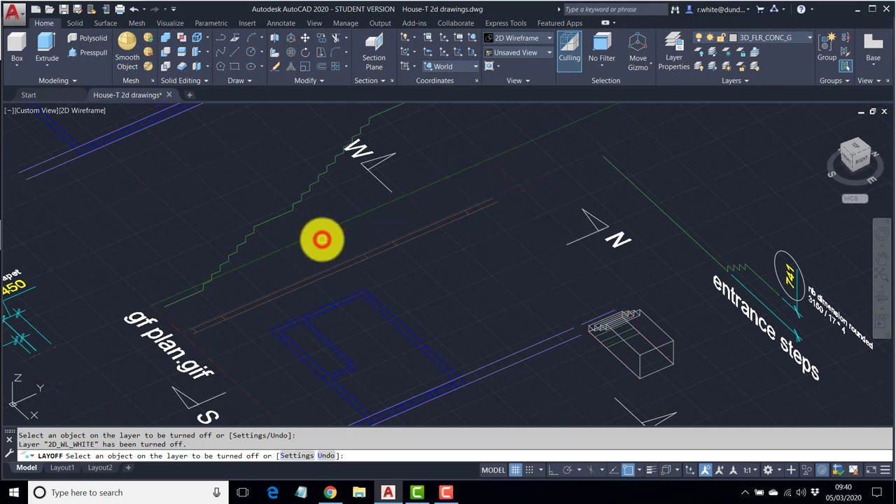
mouse_move(321, 239)
middle_down()
mouse_move(344, 257)
mouse_move(410, 268)
middle_up()
click(444, 322)
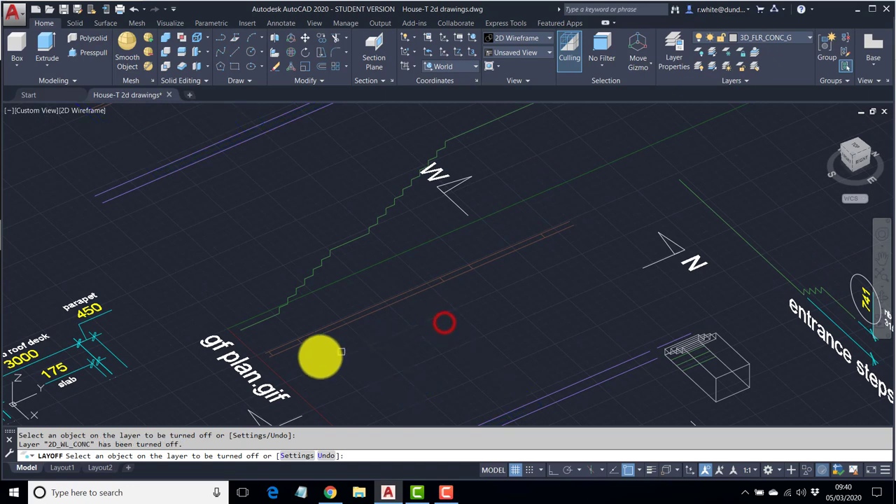
click(252, 379)
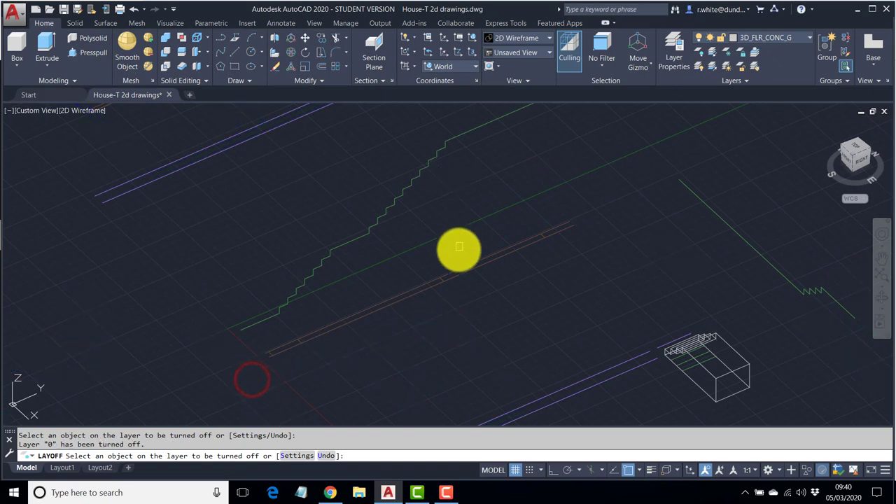
mouse_move(458, 248)
middle_down()
mouse_move(460, 276)
mouse_move(433, 282)
mouse_move(450, 271)
mouse_move(427, 278)
mouse_move(413, 268)
mouse_move(460, 234)
middle_up()
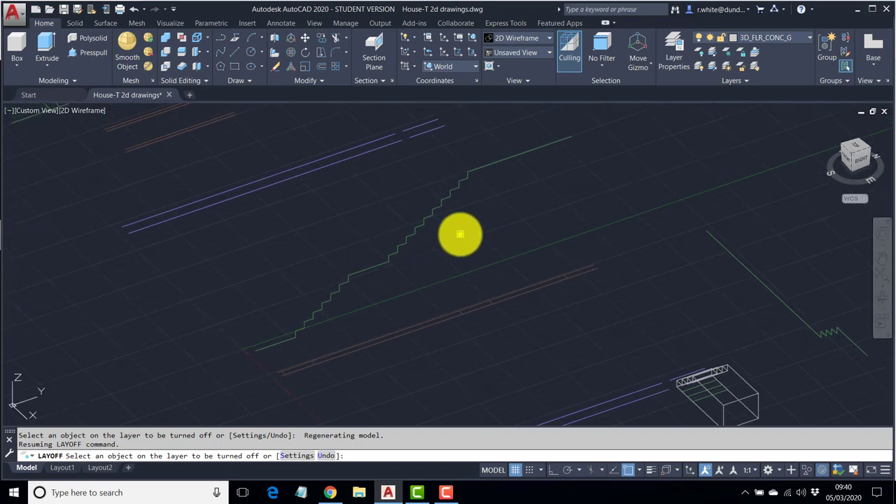
right_click(460, 234)
click(489, 242)
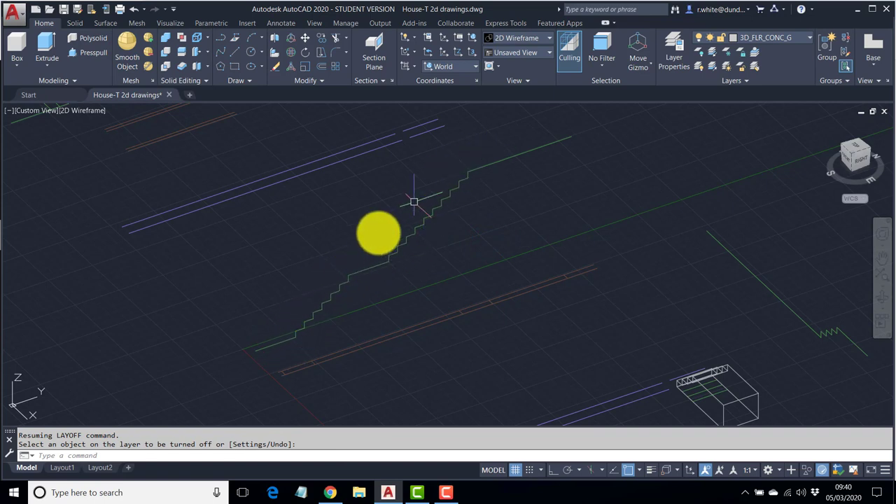
right_click(273, 350)
key(Escape)
key(Escape)
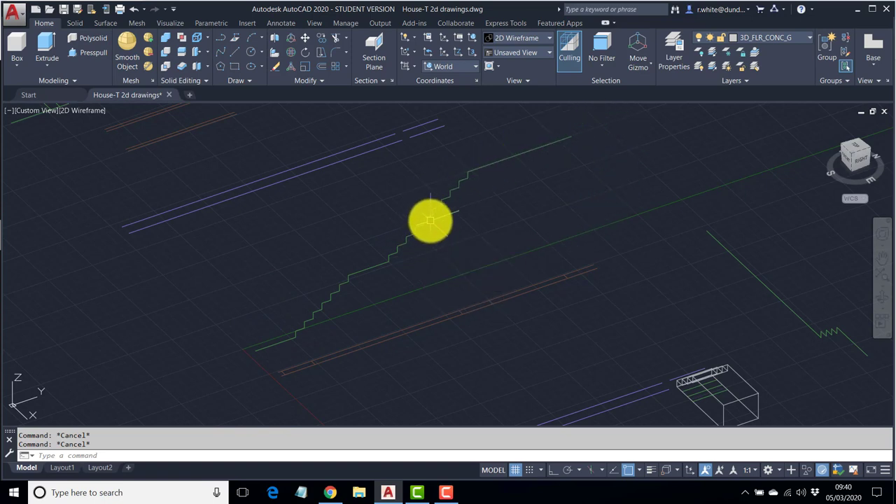
Step: Explode the staircase block into separate lines
mouse_move(430, 215)
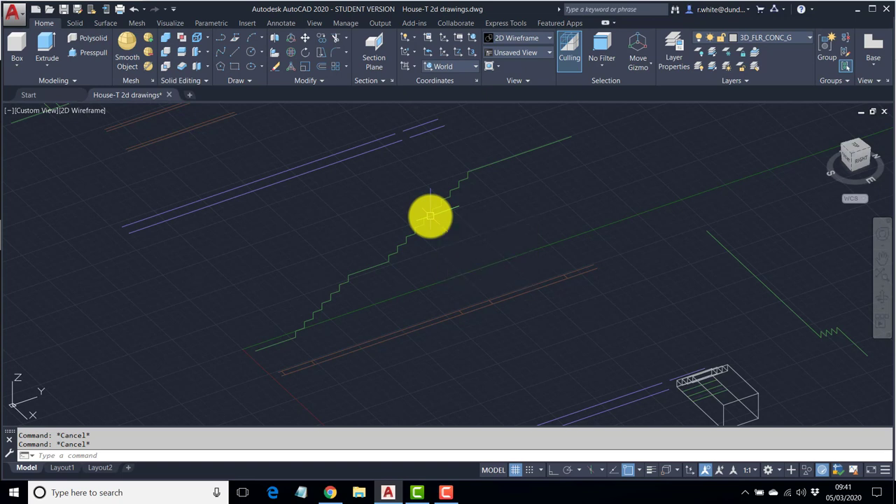
key(Return)
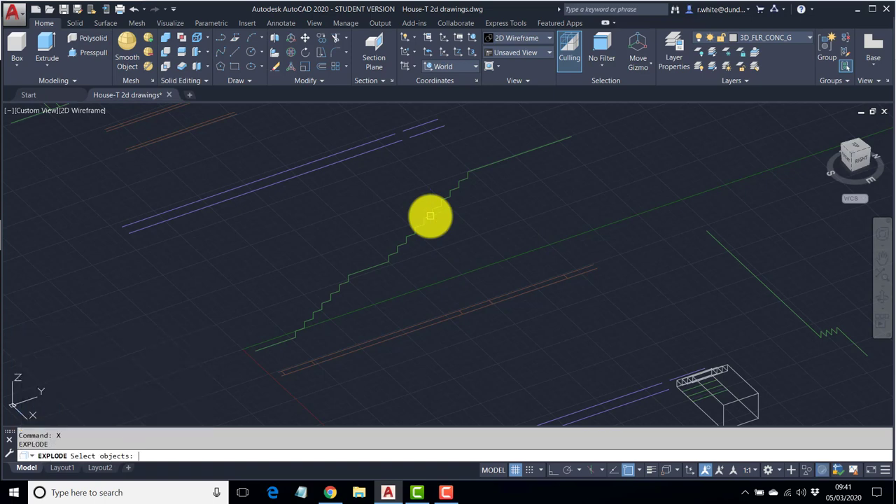
click(437, 206)
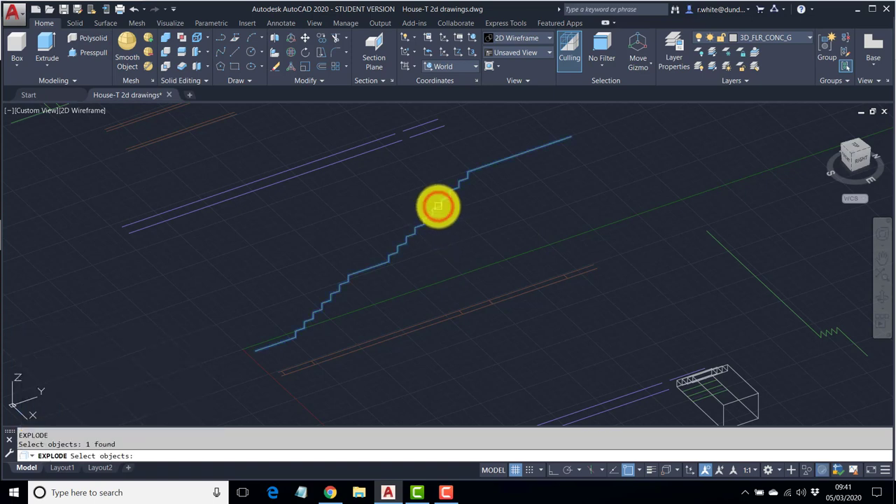
key(Return)
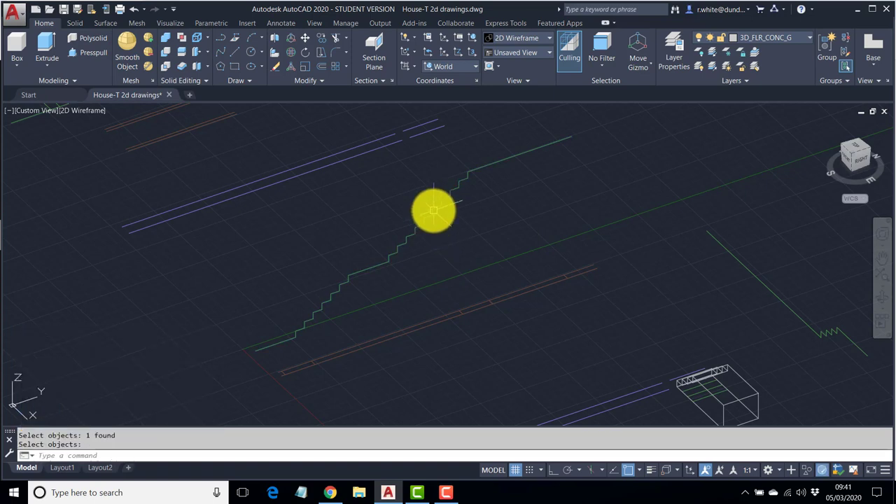
Step: Delete the short line at the staircase foot and bring the stair top into view
mouse_move(434, 210)
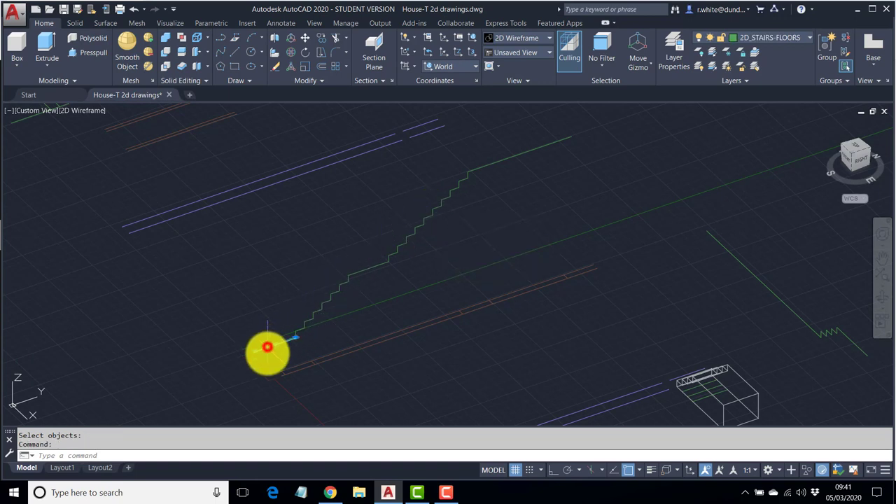
key(Delete)
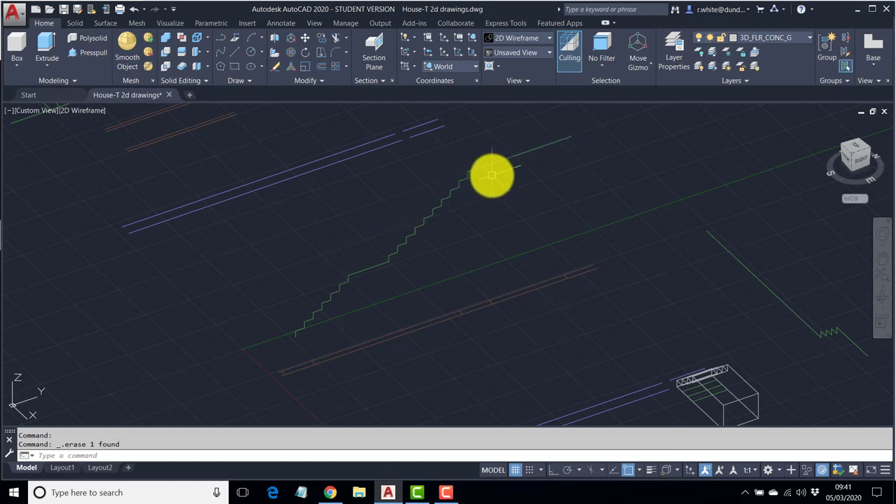
scroll(494, 168, up, 4)
middle_drag(491, 170, 429, 273)
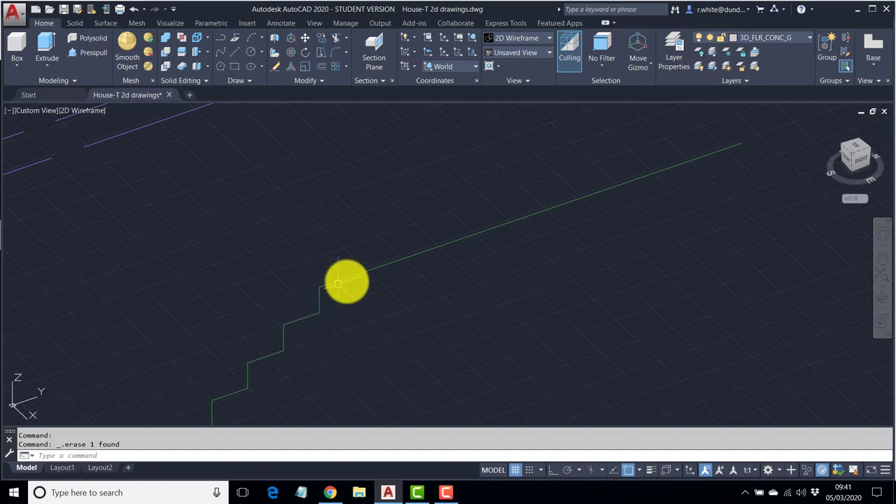
Step: Copy a stair riser up to the upper corner of the staircase
click(322, 39)
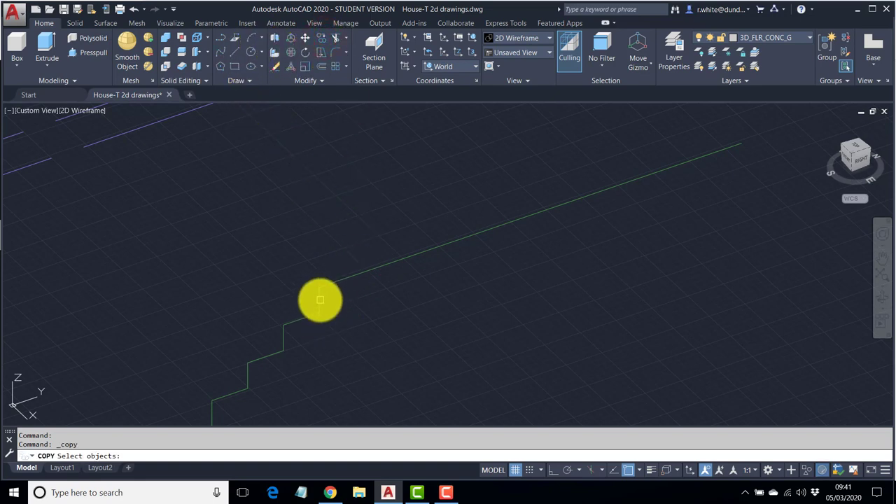
key(Return)
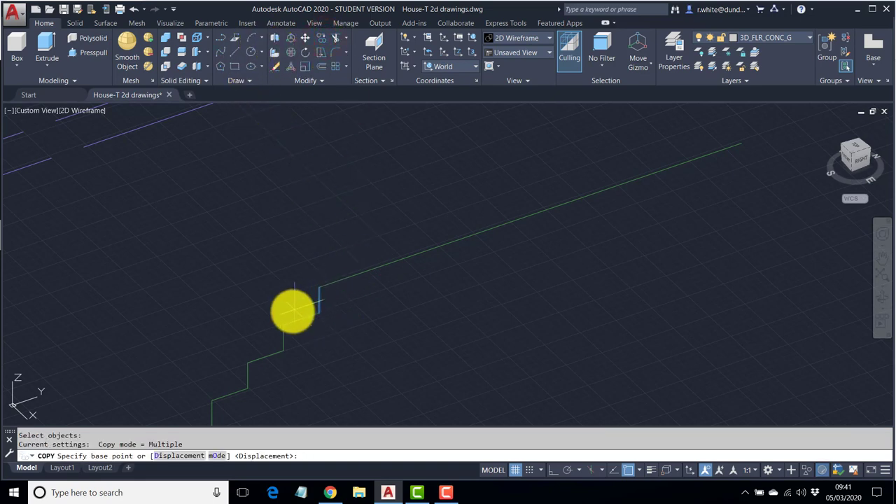
click(283, 323)
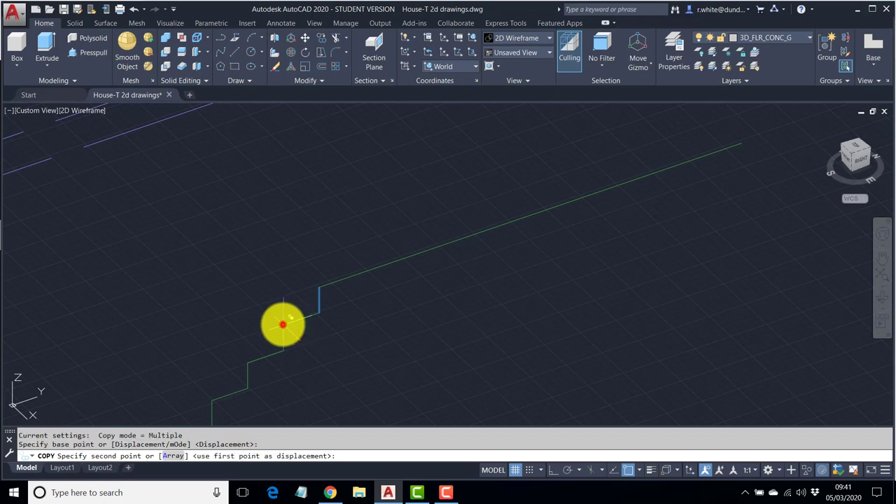
click(319, 308)
key(Return)
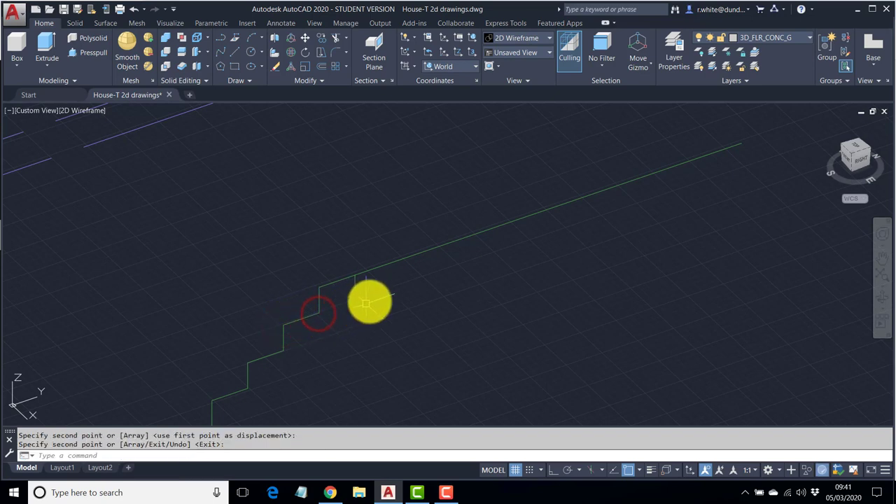
Step: Pull the long top line's far end back near the last step and select the extra riser
click(411, 256)
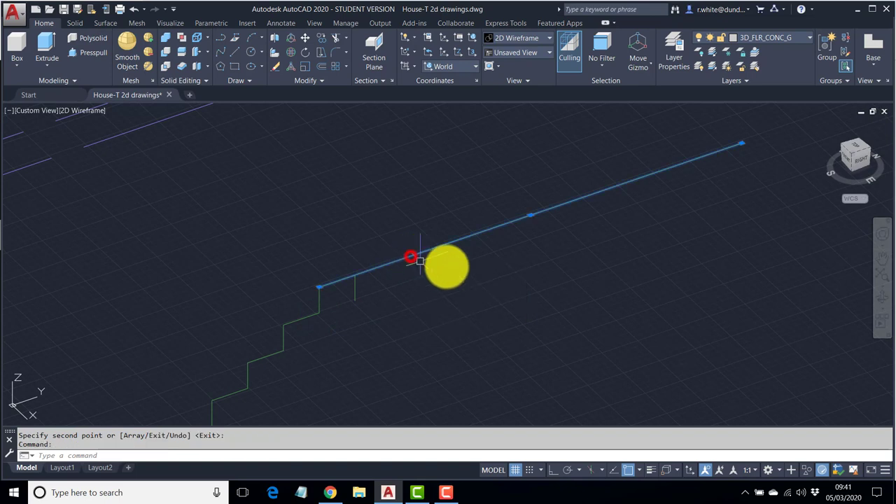
click(742, 143)
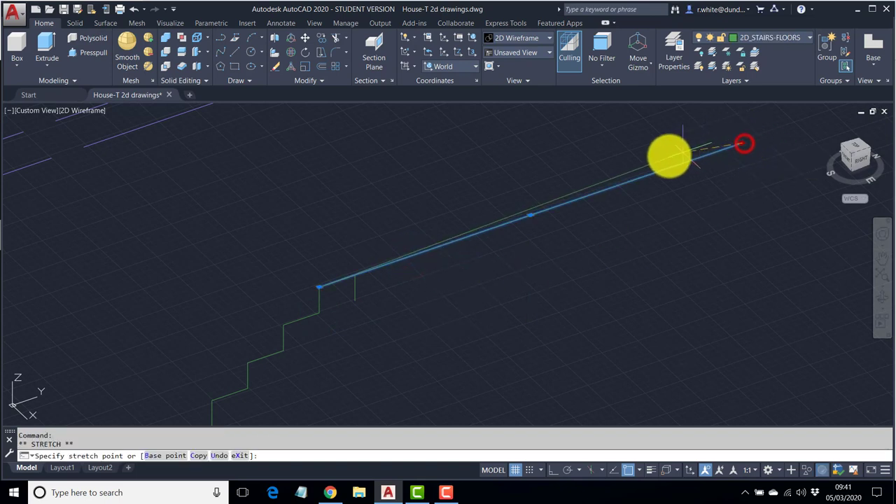
click(357, 275)
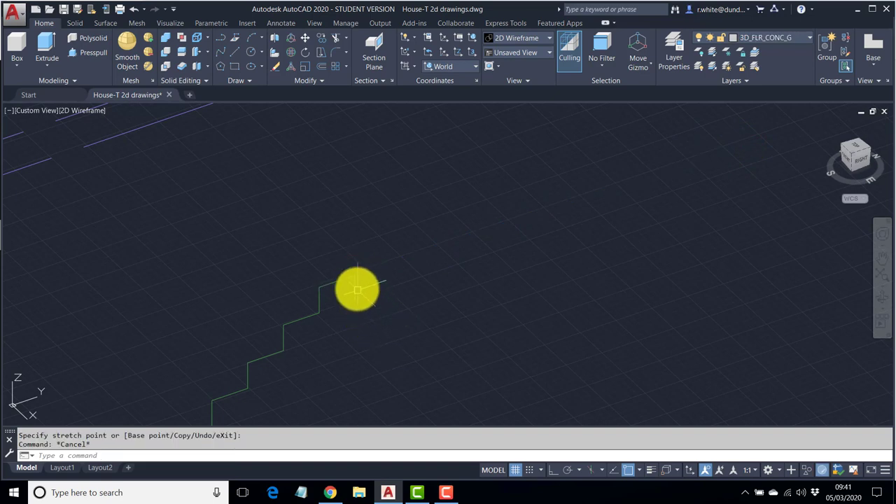
click(353, 290)
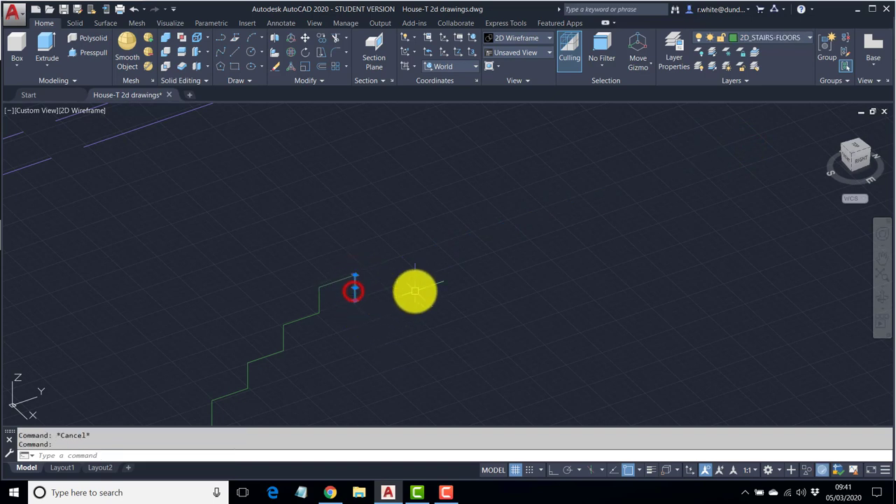
scroll(416, 290, down, 4)
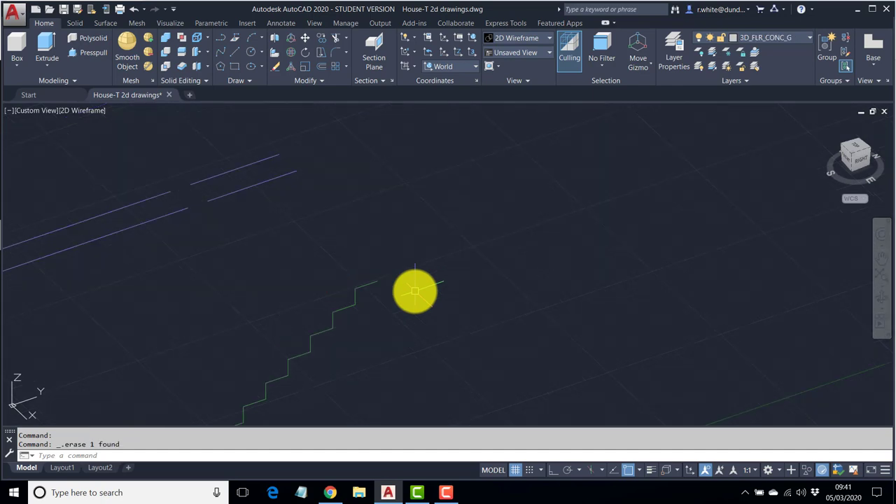
Step: Orbit the staircase side-on and align the coordinate system to the Right preset
middle_drag(368, 312, 530, 202)
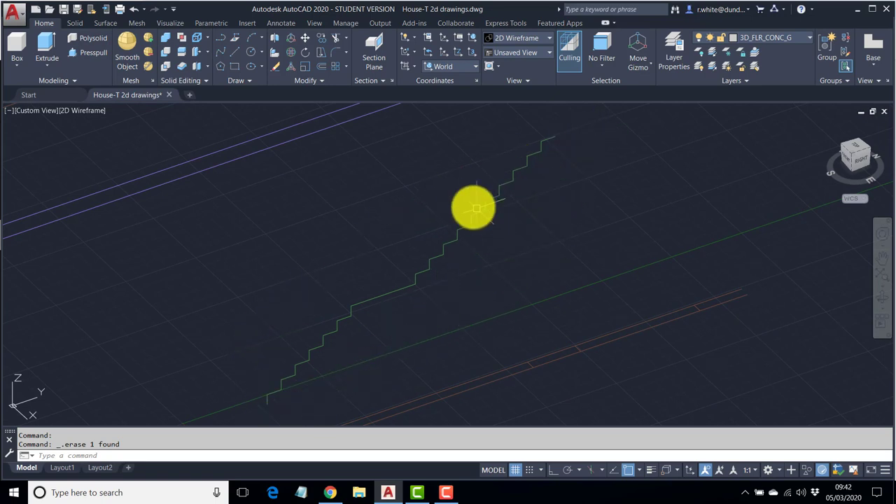
mouse_move(415, 262)
shift+middle_down()
mouse_move(483, 266)
mouse_move(454, 257)
mouse_move(483, 202)
shift+middle_up()
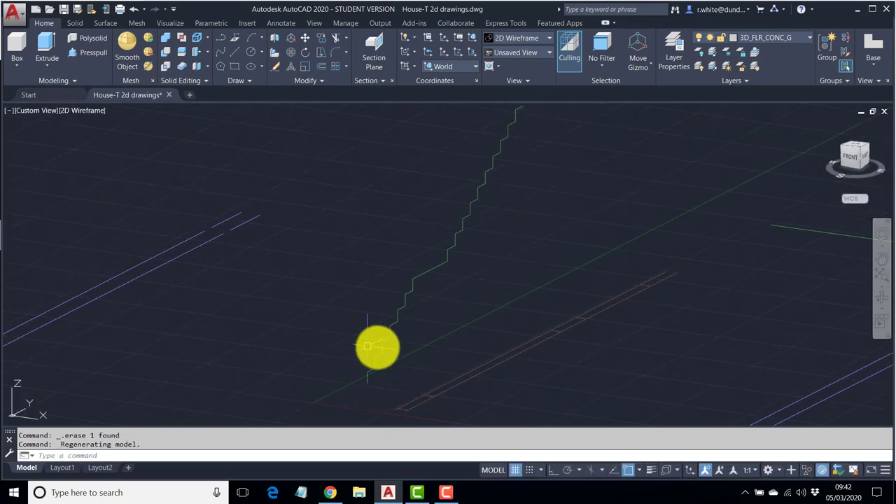
mouse_move(378, 346)
shift+middle_down()
mouse_move(456, 322)
mouse_move(438, 336)
mouse_move(452, 299)
shift+middle_up()
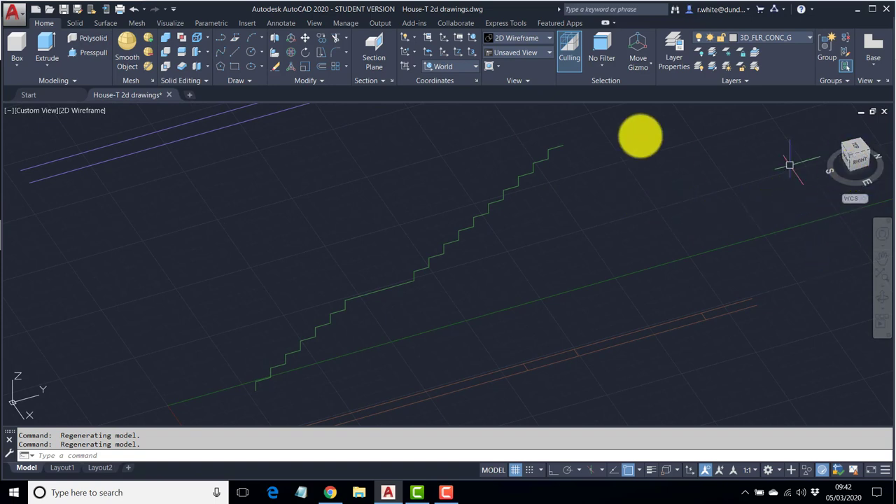
click(475, 66)
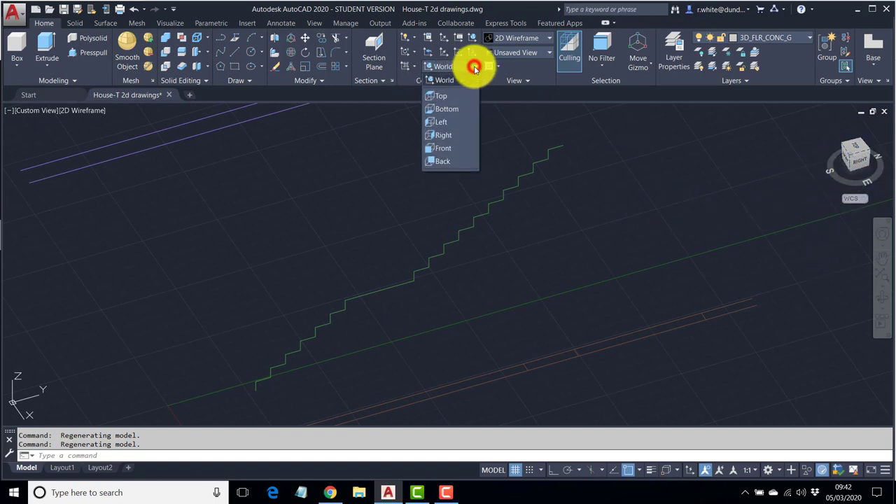
click(445, 136)
middle_drag(484, 200, 463, 186)
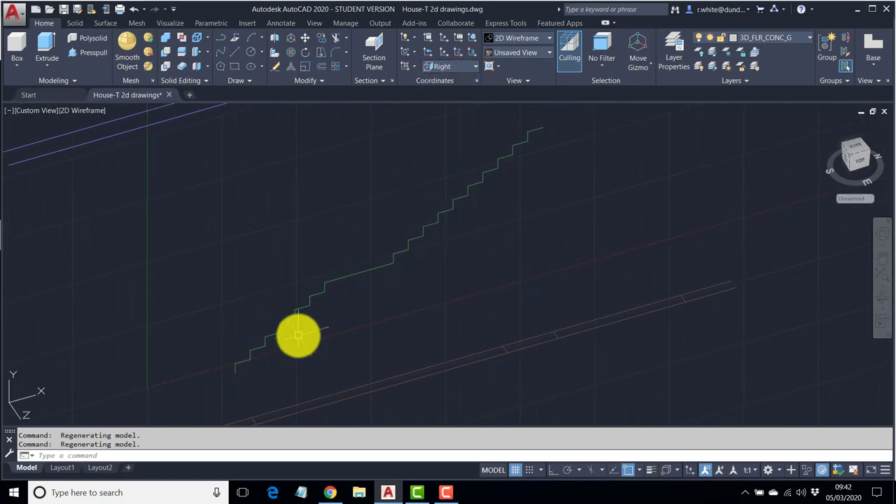
Step: Draw a PL base line and vertical line under the stairs, then undo the unwanted vertical
text(PL)
key(Return)
click(236, 371)
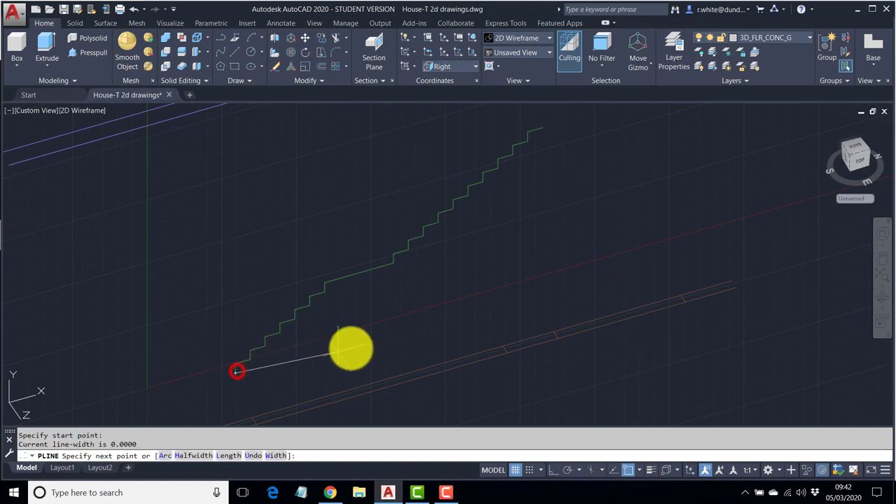
click(584, 266)
key(Return)
key(Return)
click(541, 128)
click(542, 306)
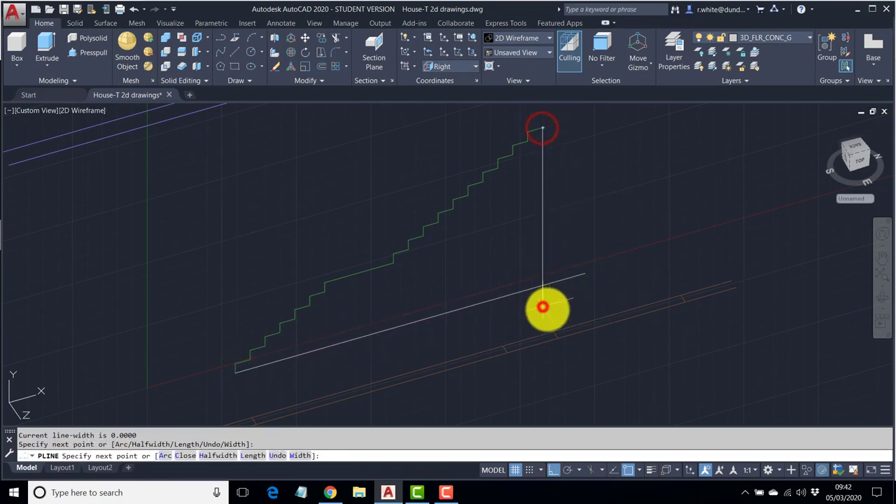
key(Return)
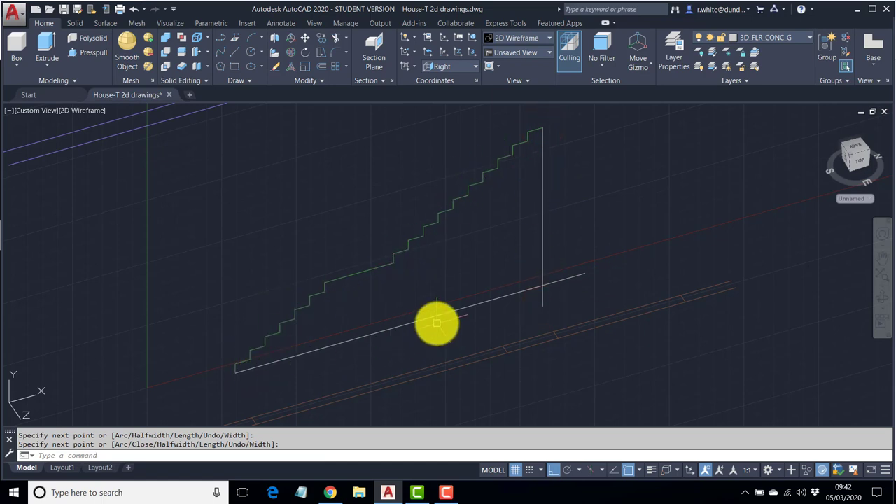
text(U)
key(Return)
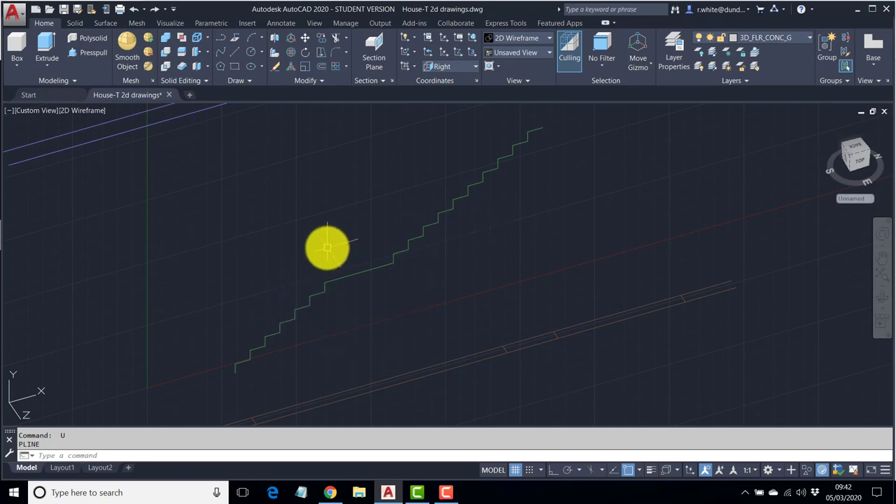
Step: Convert the bottom step line with PEDIT and Join the window-selected step lines into one polyline (33 segments)
text(E)
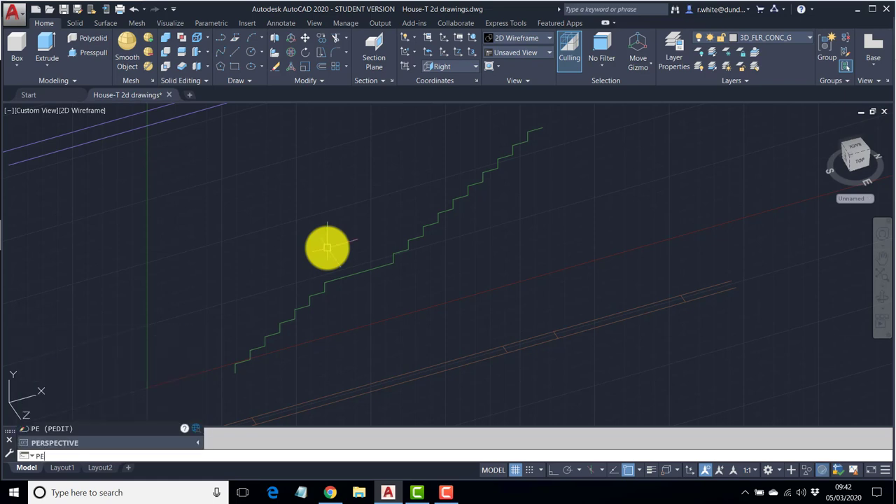
key(Return)
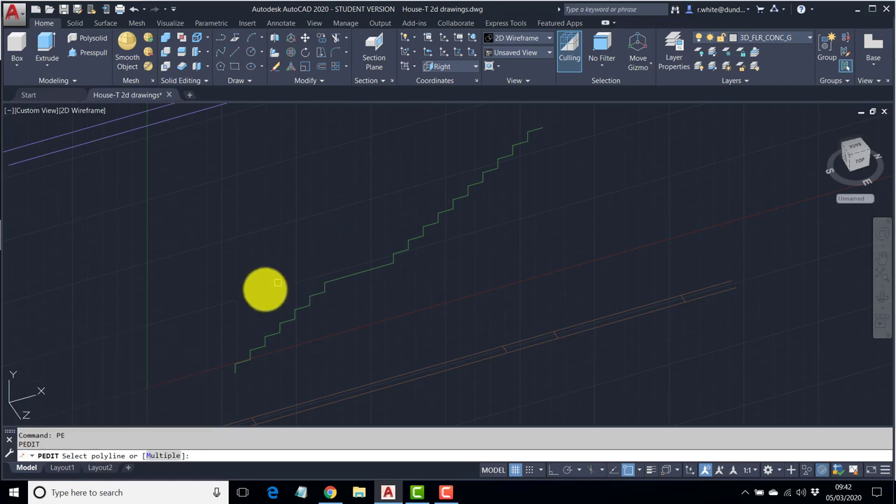
click(236, 371)
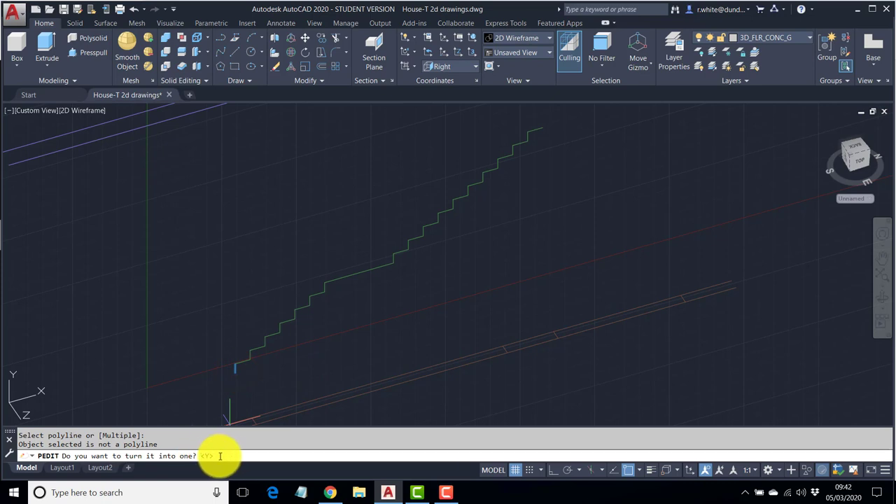
key(Return)
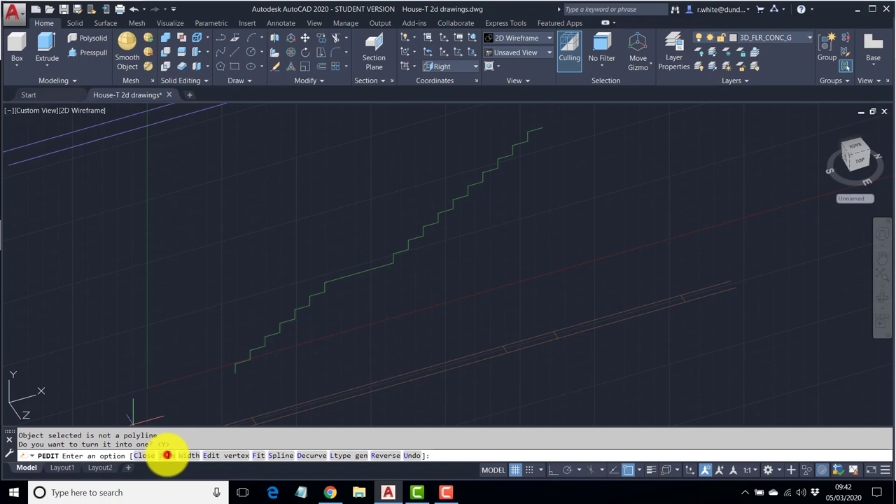
click(168, 455)
click(216, 389)
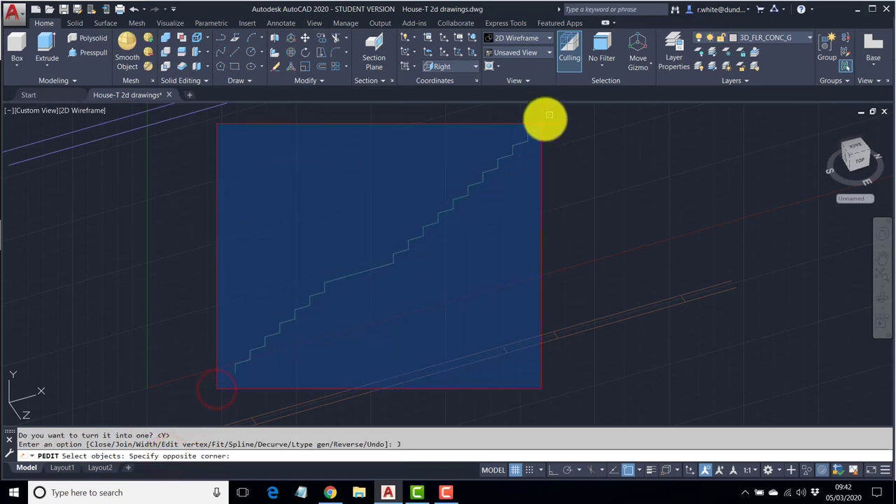
click(550, 117)
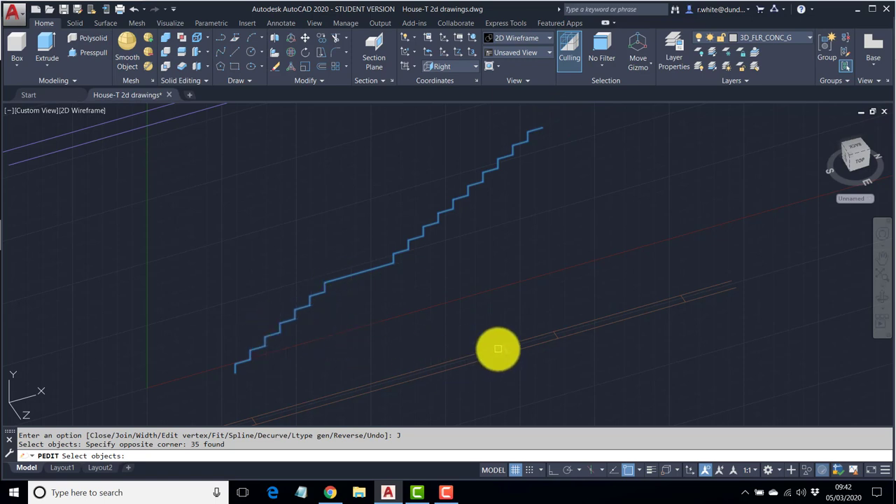
key(Return)
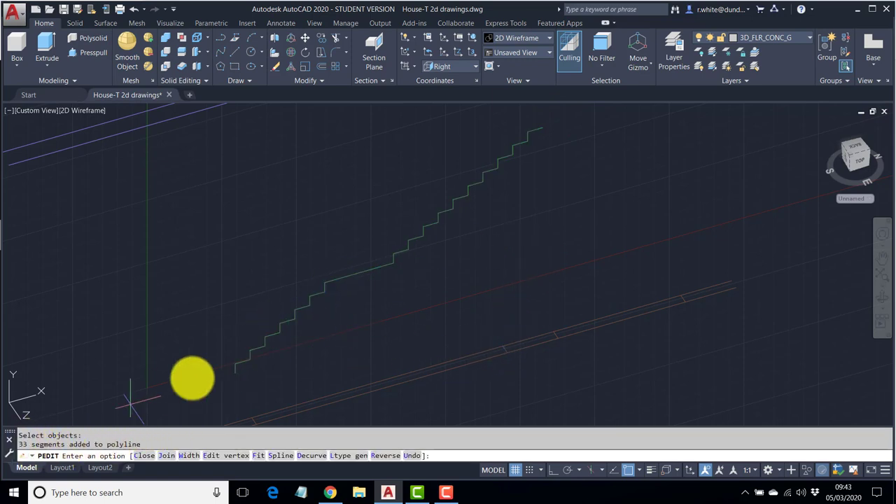
key(Return)
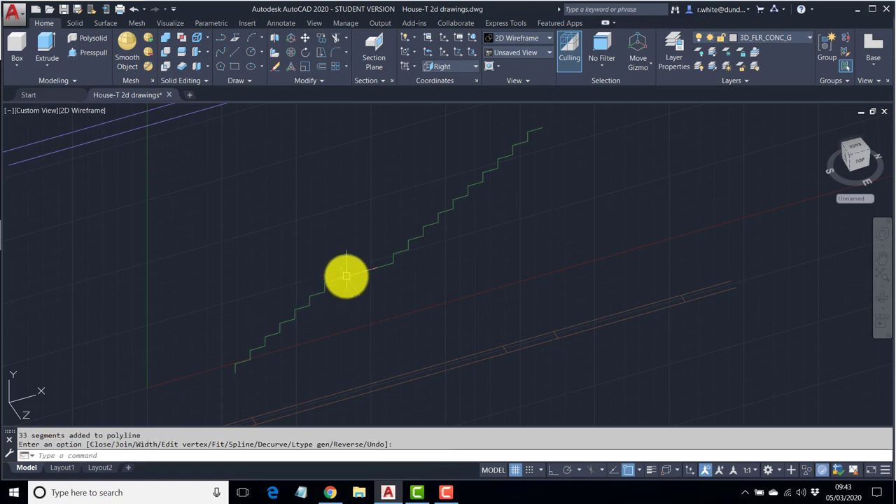
click(346, 274)
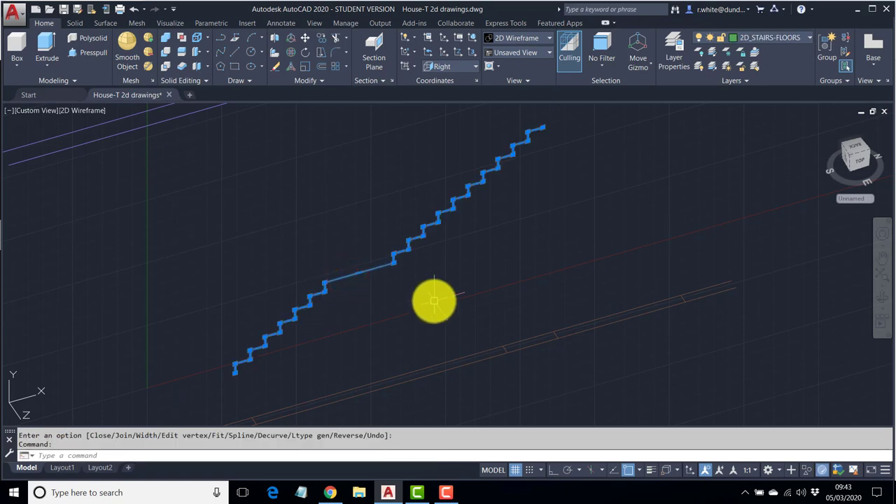
key(Escape)
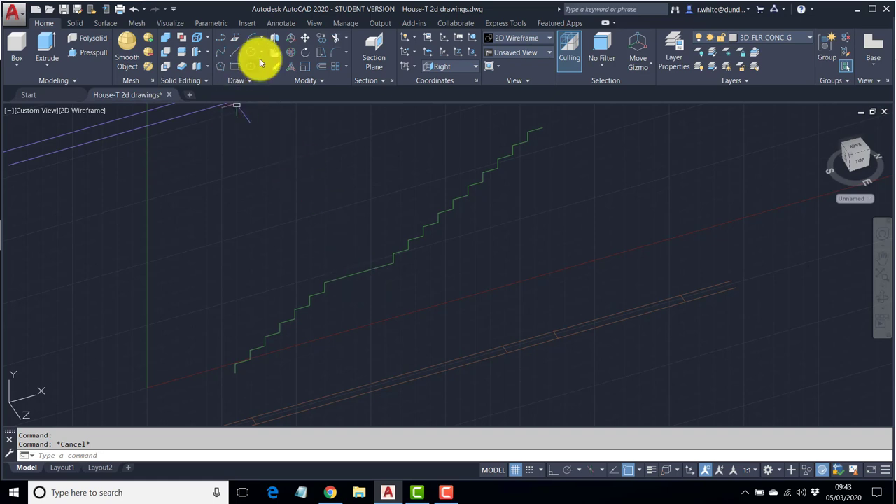
Step: Offset the stair polyline 150 below the original
click(323, 67)
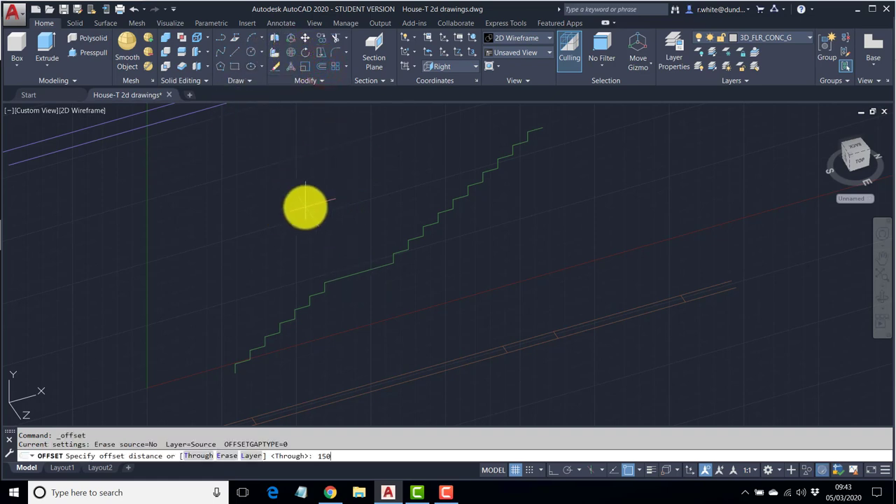
key(Return)
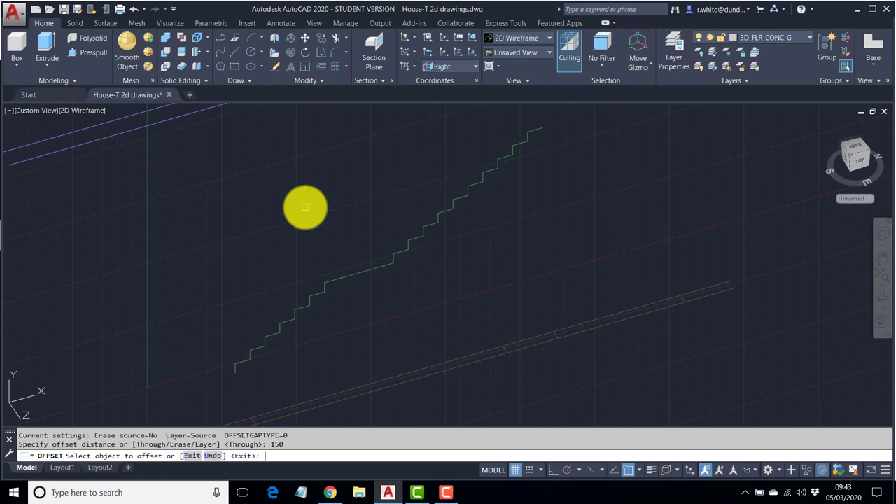
click(371, 268)
click(405, 303)
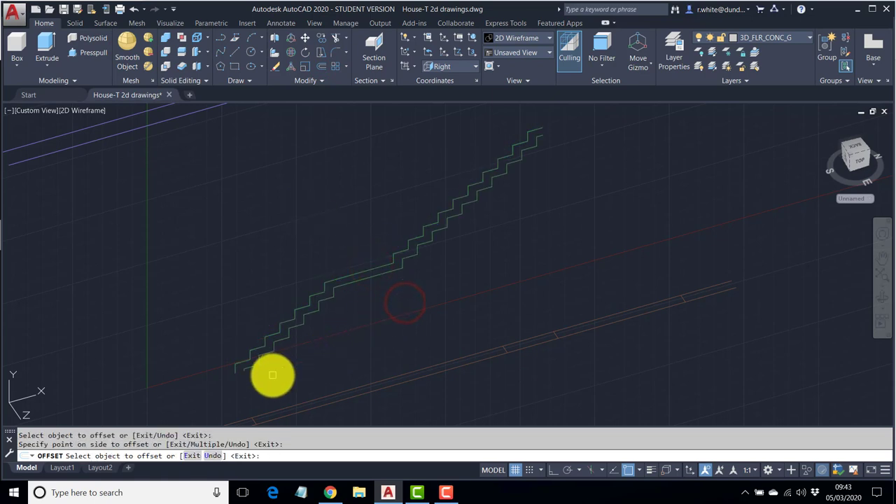
scroll(236, 362, up, 10)
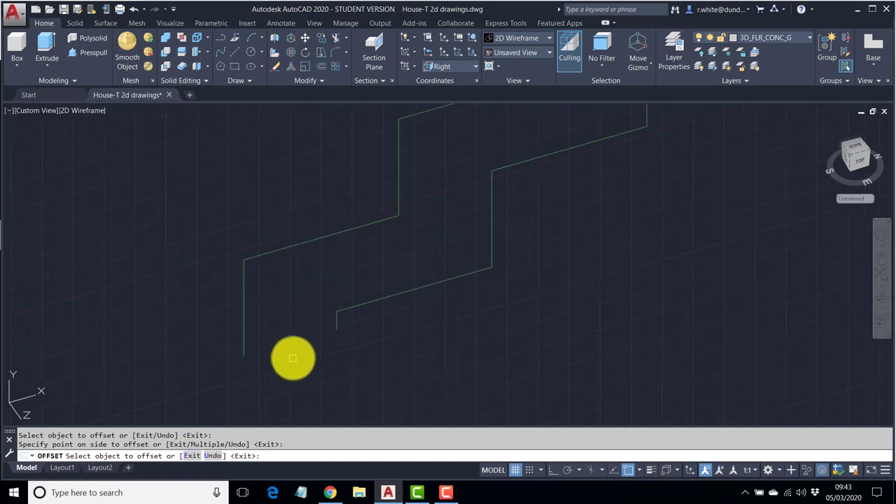
key(Escape)
Step: Draw lines closing the bottom and top ends between the staircase and its offset copy
text(l)
key(Return)
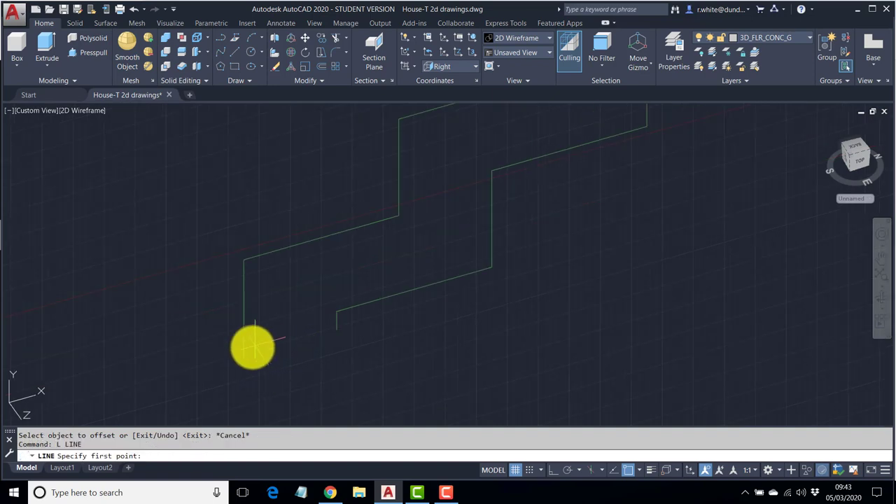
click(243, 356)
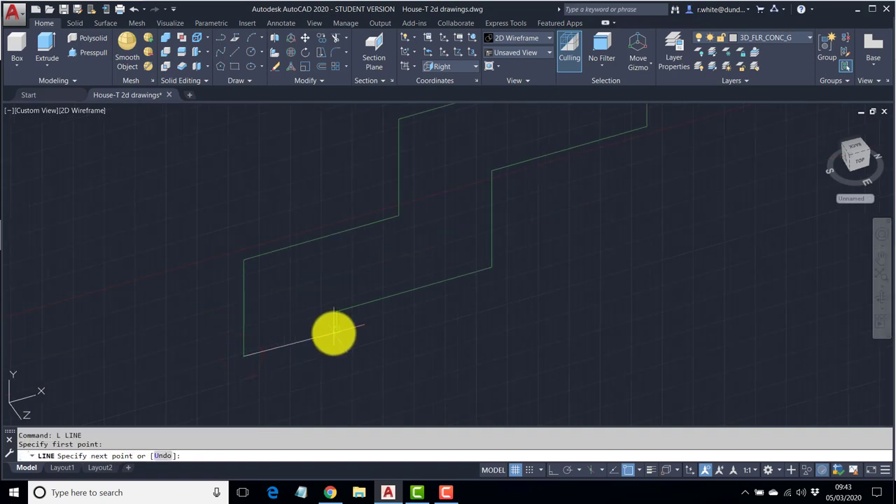
click(334, 332)
key(Return)
scroll(518, 244, down, 3)
scroll(332, 332, down, 2)
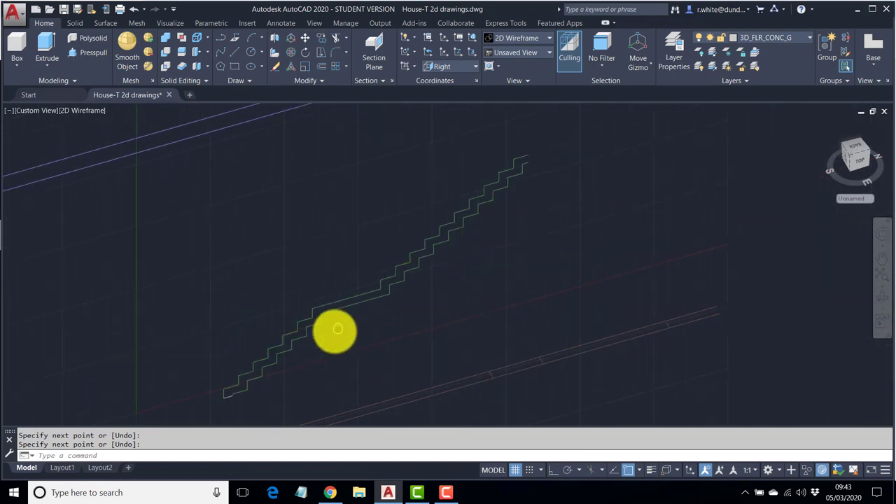
scroll(528, 162, up, 3)
key(Return)
click(517, 150)
click(517, 178)
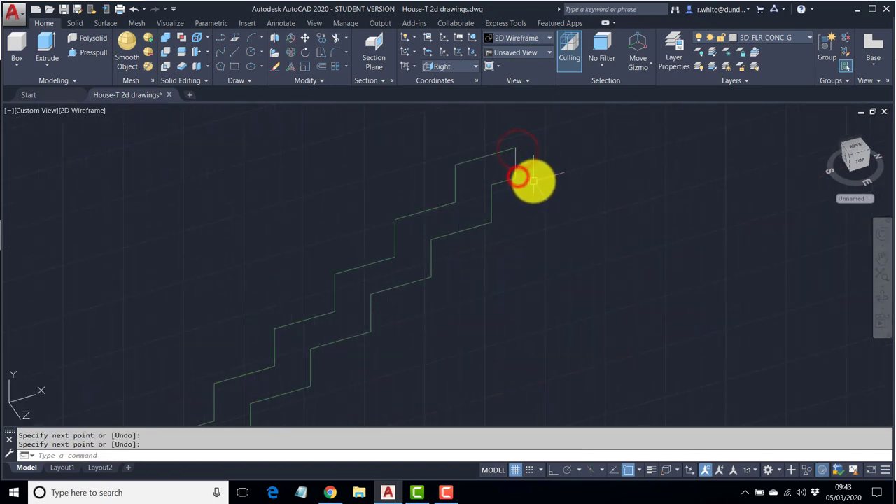
Step: Fillet the two top corners with radius 0
key(Return)
text(f)
key(Return)
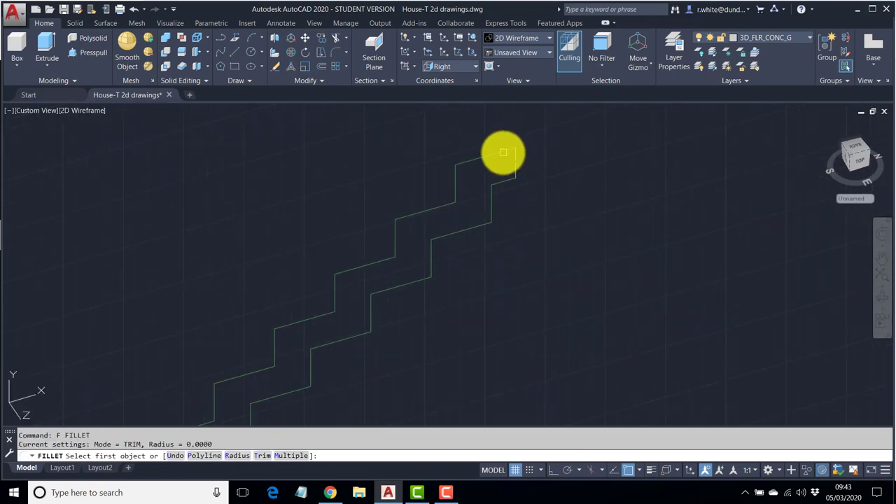
click(503, 153)
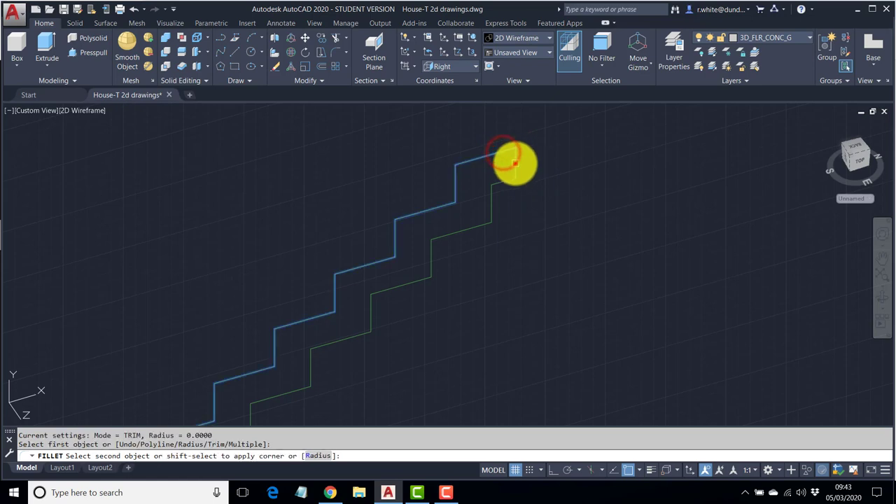
click(517, 163)
key(Return)
click(515, 170)
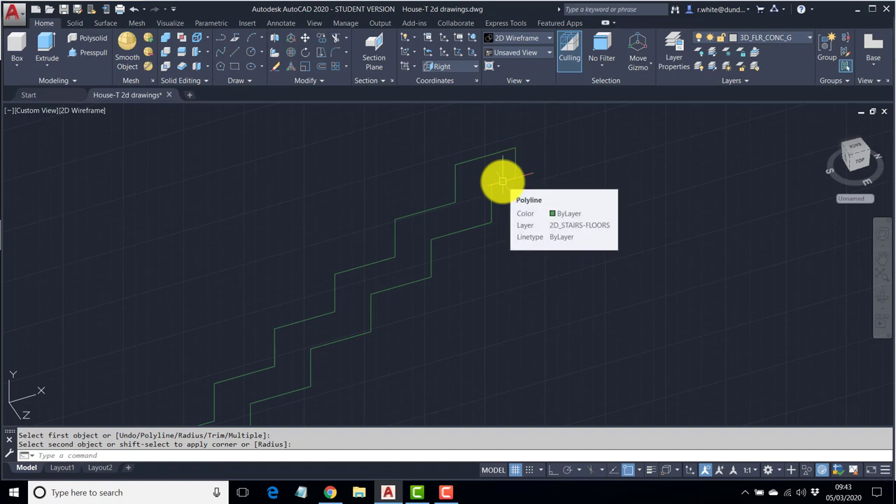
click(503, 181)
scroll(398, 327, down, 5)
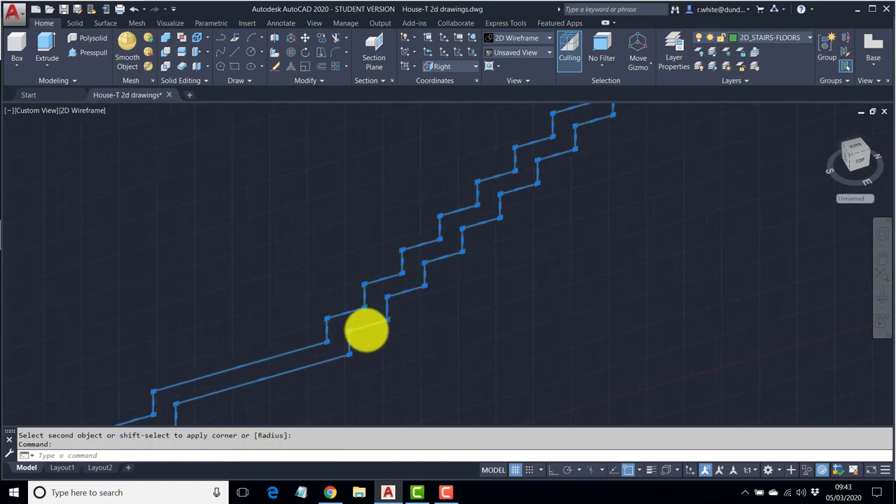
scroll(320, 373, up, 3)
scroll(320, 373, up, 3)
key(Escape)
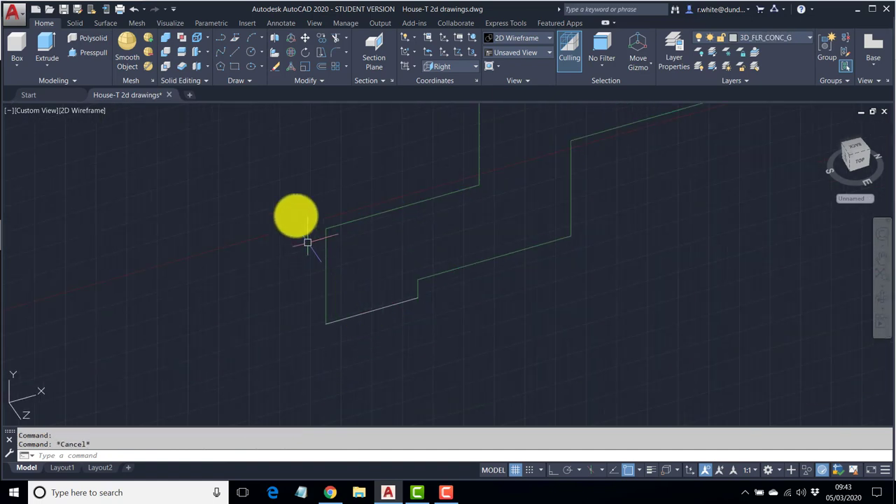
Step: Fillet the bottom corner with radius 0 and check the stair outline is closed
click(333, 54)
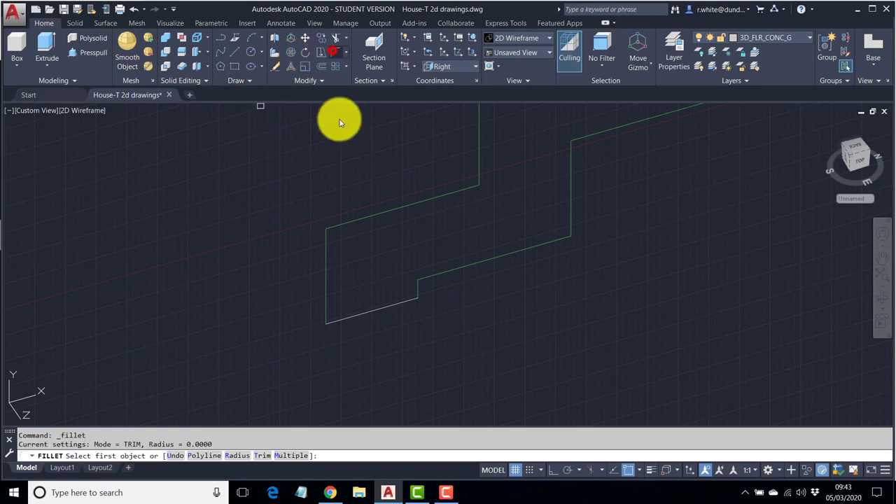
click(324, 300)
click(346, 317)
click(366, 314)
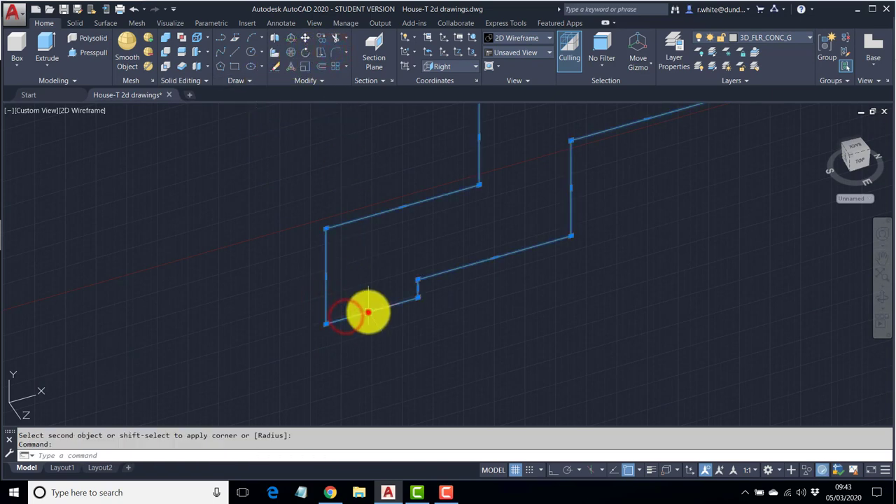
scroll(392, 298, down, 3)
shift+middle_drag(418, 285, 380, 280)
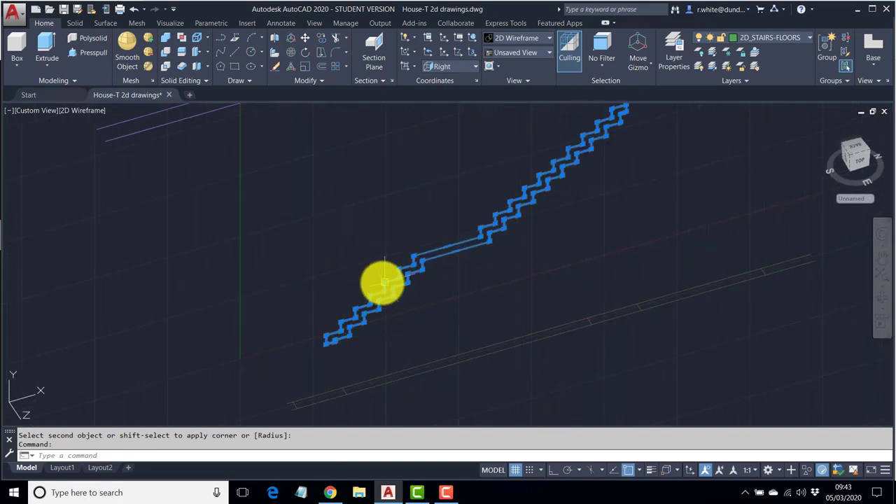
key(Escape)
key(Escape)
Step: Extrude the closed stair outline
click(47, 47)
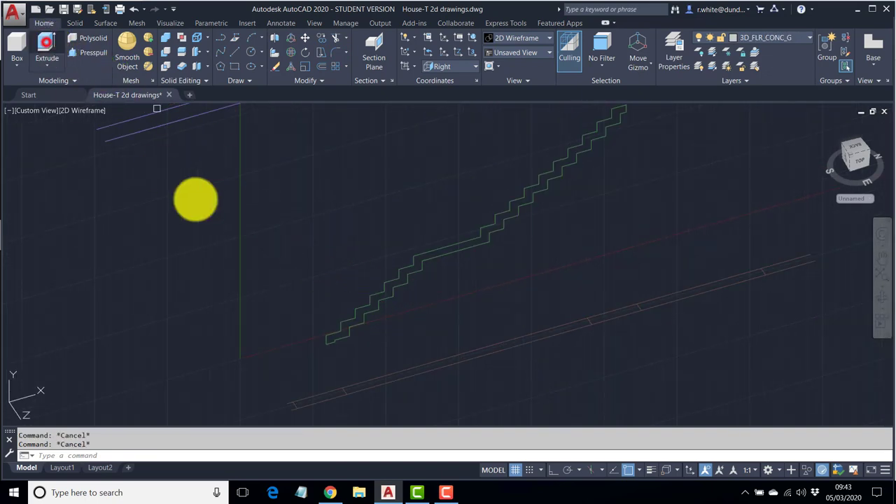
click(349, 333)
key(Return)
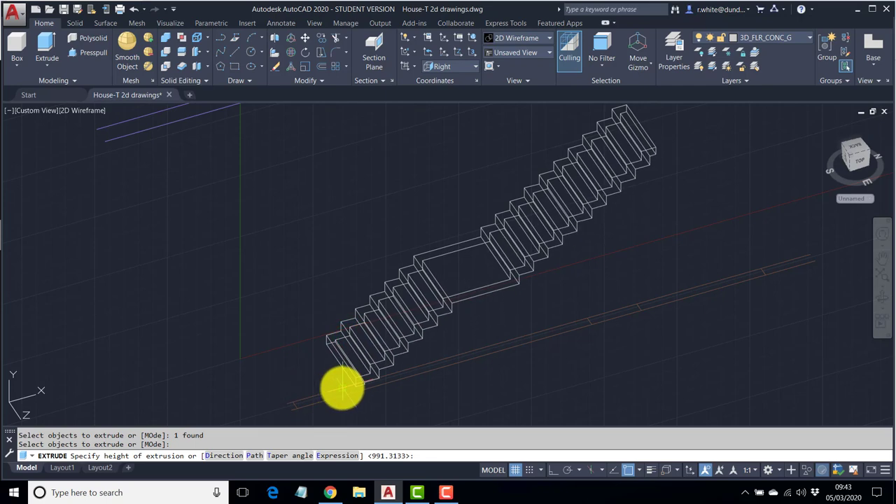
click(343, 386)
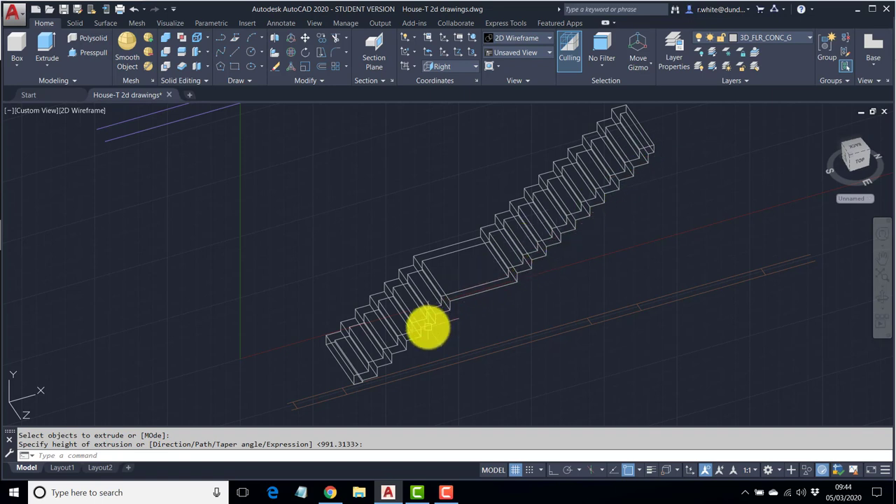
Step: Undo the stair extrusion and then the last zero-radius fillet
key(Escape)
key(Escape)
text(u)
key(Return)
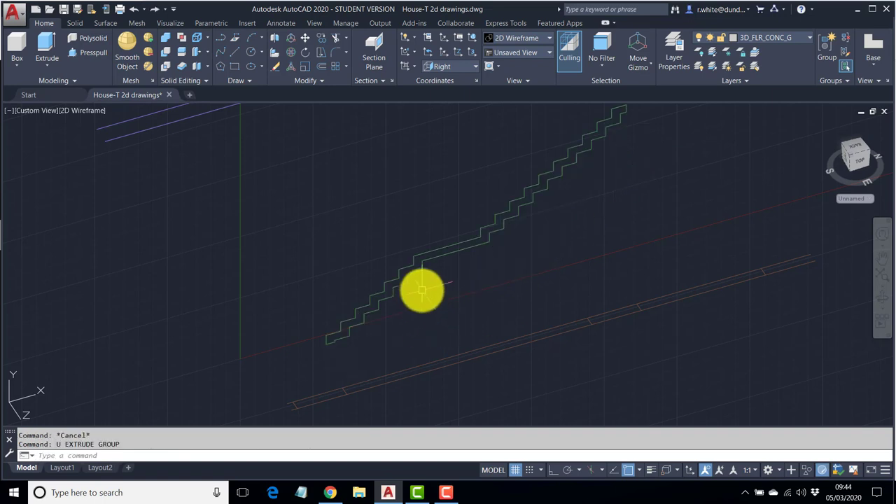
scroll(422, 289, up, 3)
scroll(422, 289, down, 5)
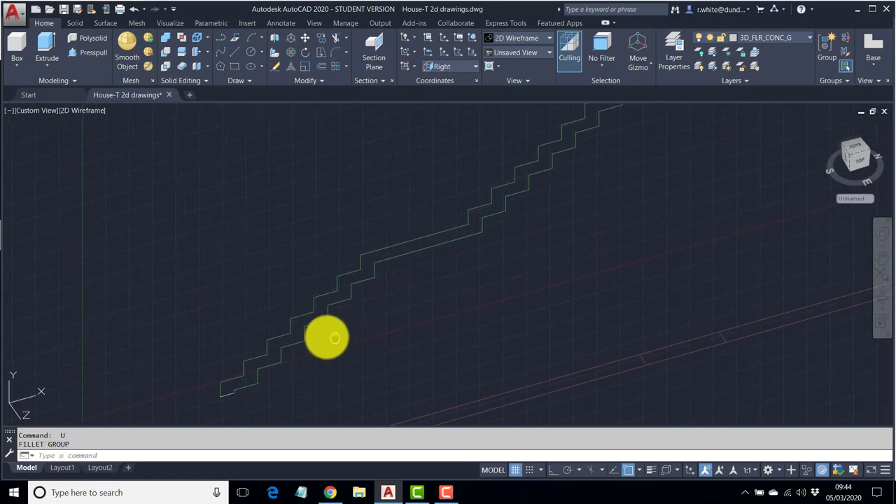
click(231, 371)
key(Escape)
key(Escape)
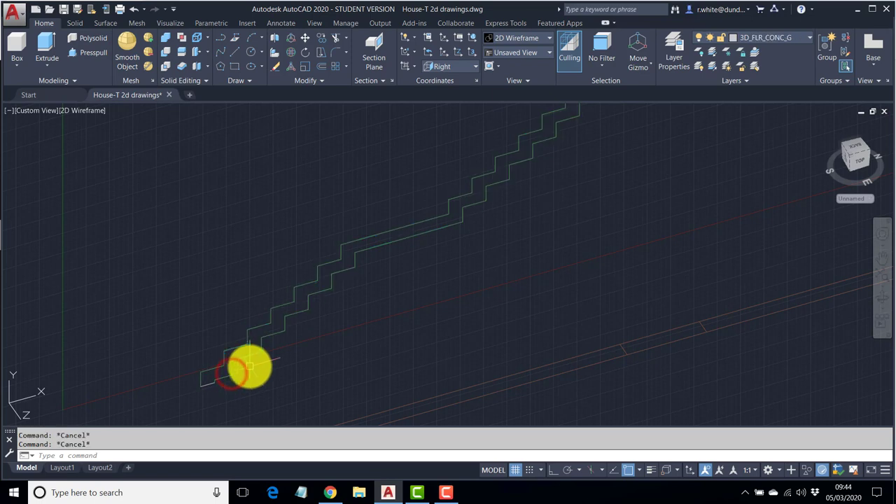
text(u)
key(Return)
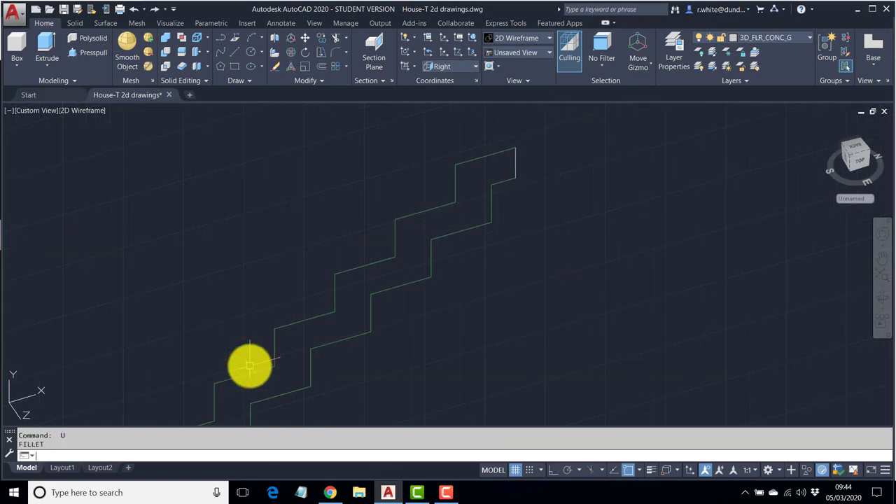
Step: Start a line at the stair's bottom corner
scroll(250, 365, down, 3)
middle_drag(366, 334, 289, 320)
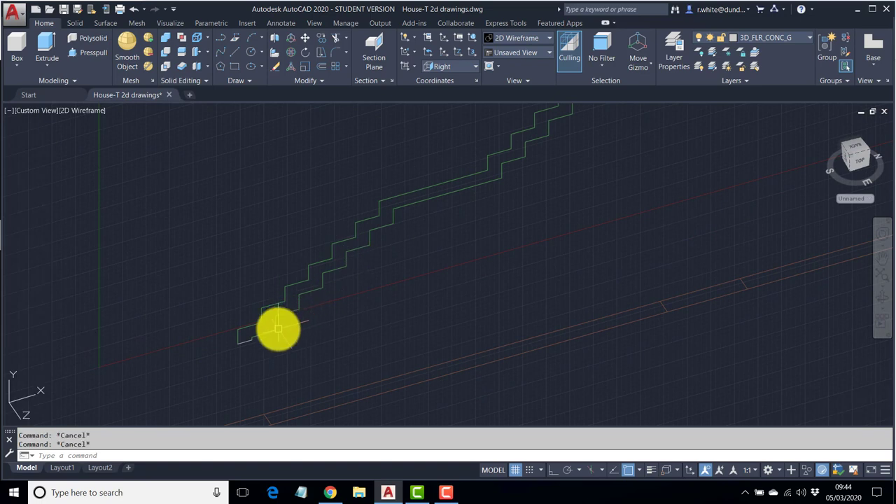
click(274, 329)
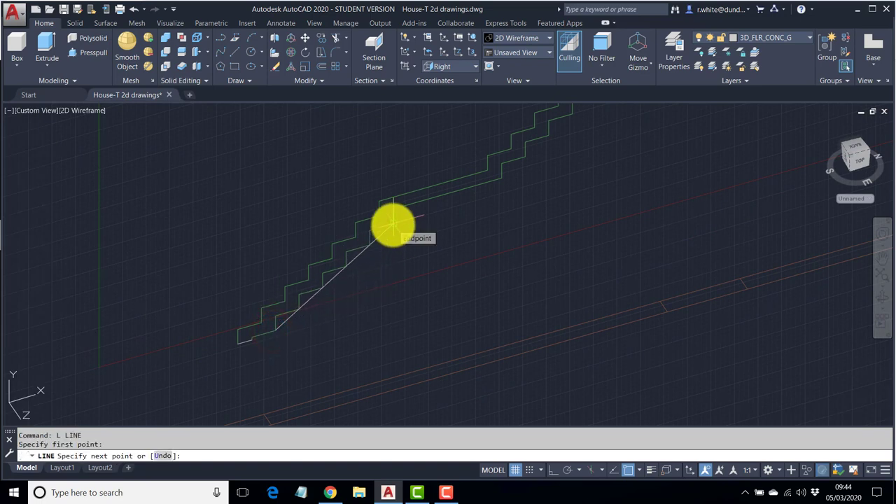
Step: Draw sloping underside lines beneath the lower flight and the upper flight
click(392, 223)
middle_drag(462, 212, 360, 284)
key(Return)
key(Return)
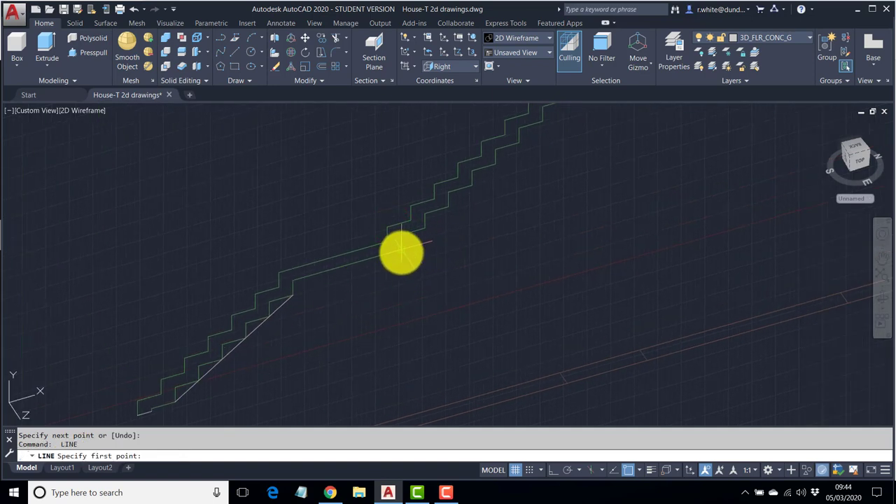
click(401, 249)
scroll(402, 274, down, 3)
scroll(482, 194, up, 3)
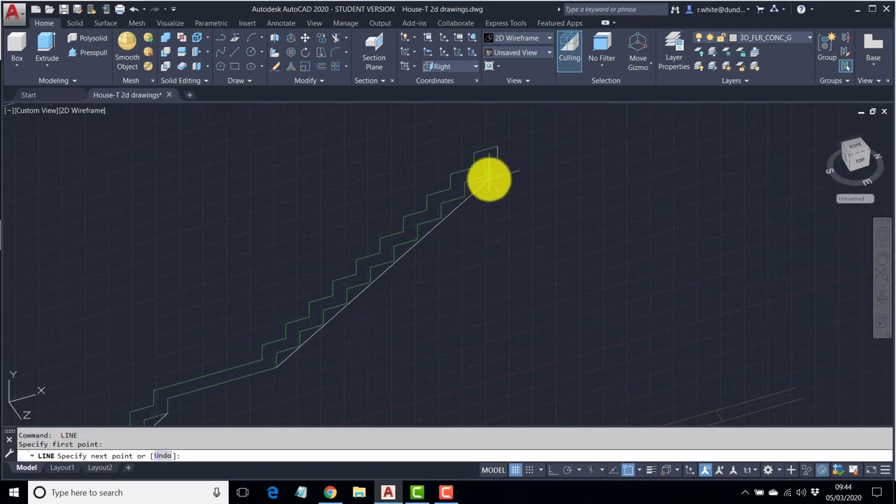
click(489, 180)
key(Return)
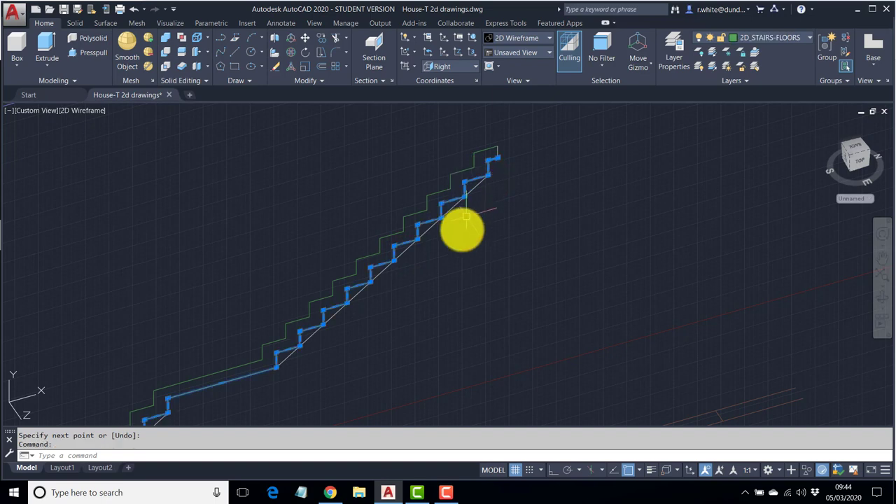
Step: Delete the lower zigzag stair outline
middle_drag(460, 230, 487, 236)
key(Delete)
scroll(394, 294, down, 3)
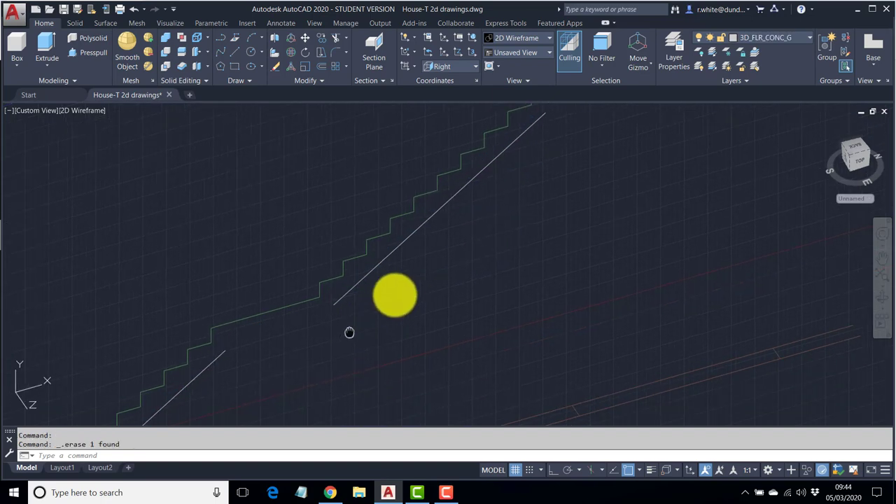
scroll(506, 223, up, 3)
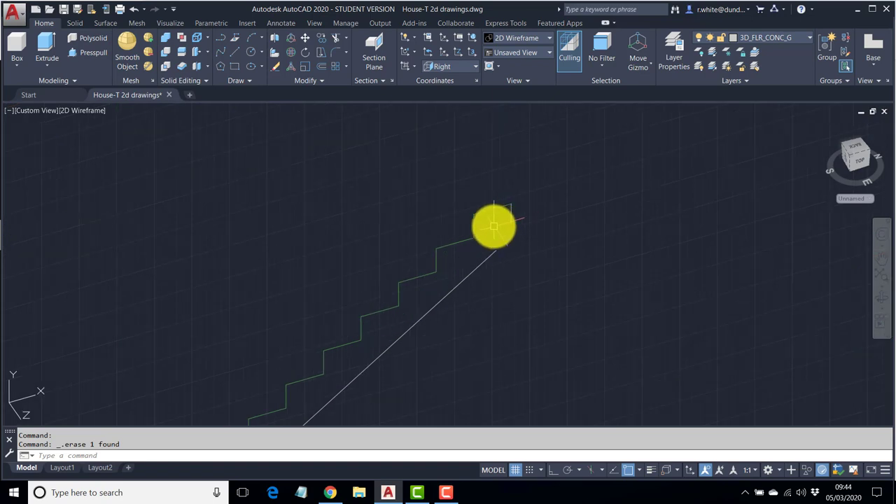
Step: Fillet the upper diagonal to the top line and the lower diagonal to the bottom line
text(f)
key(Return)
click(490, 255)
click(511, 221)
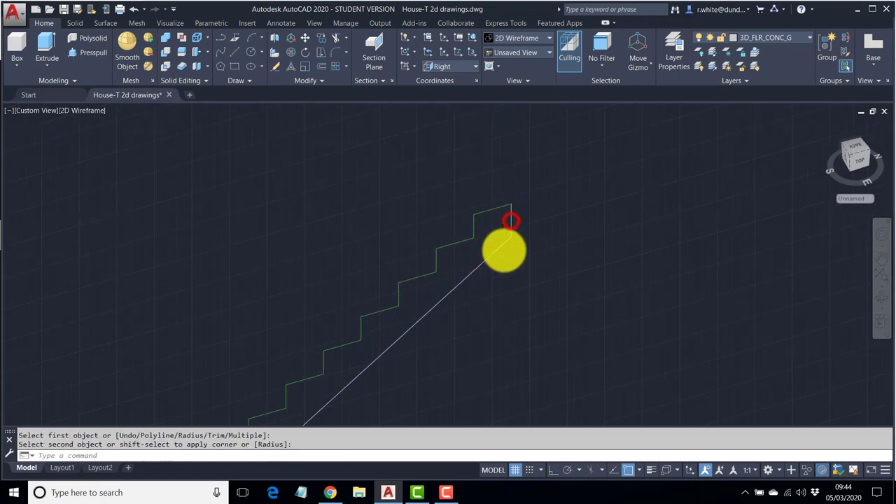
scroll(522, 207, down, 3)
key(Return)
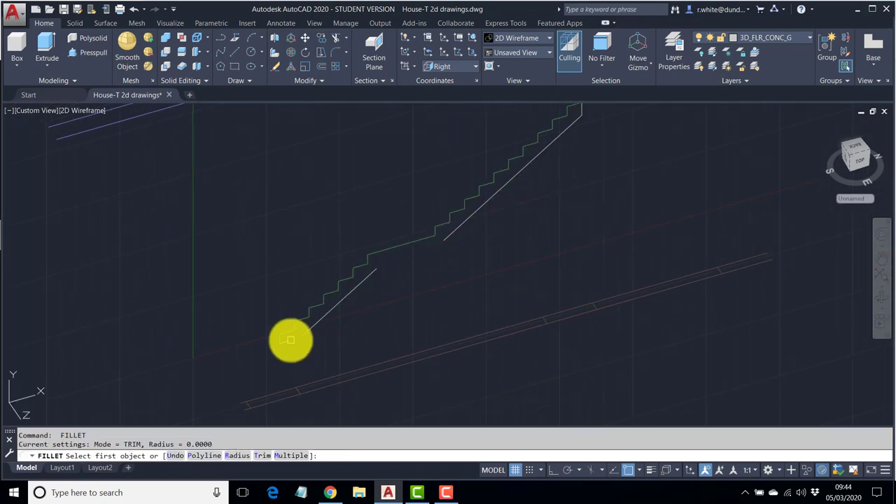
click(289, 340)
click(312, 329)
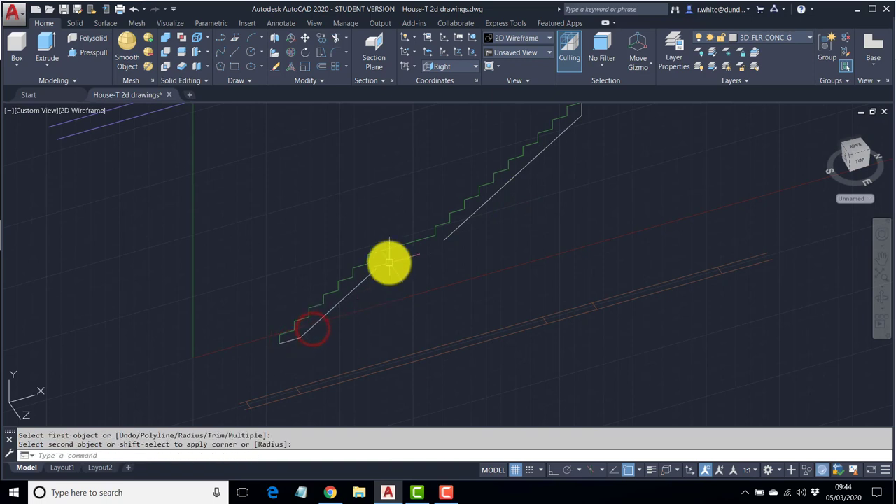
Step: Start a line at the landing corner, then cancel it and inspect the stair outline
text(l)
key(Return)
click(378, 267)
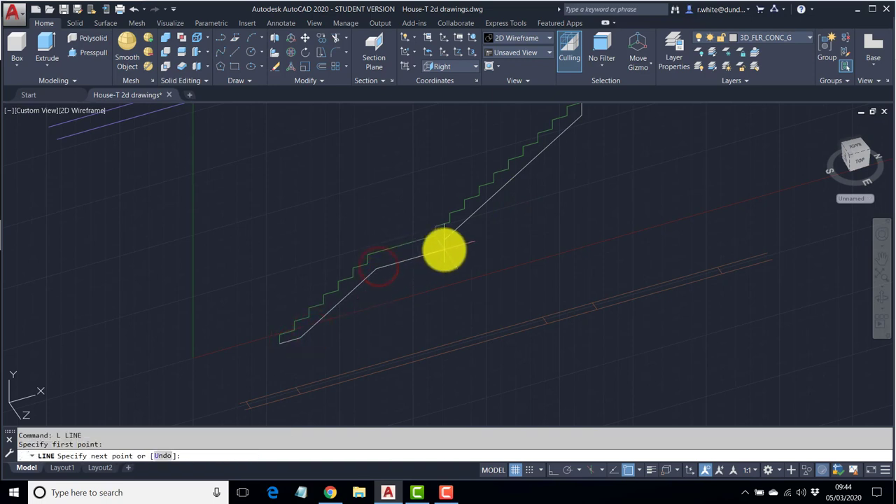
scroll(454, 256, up, 2)
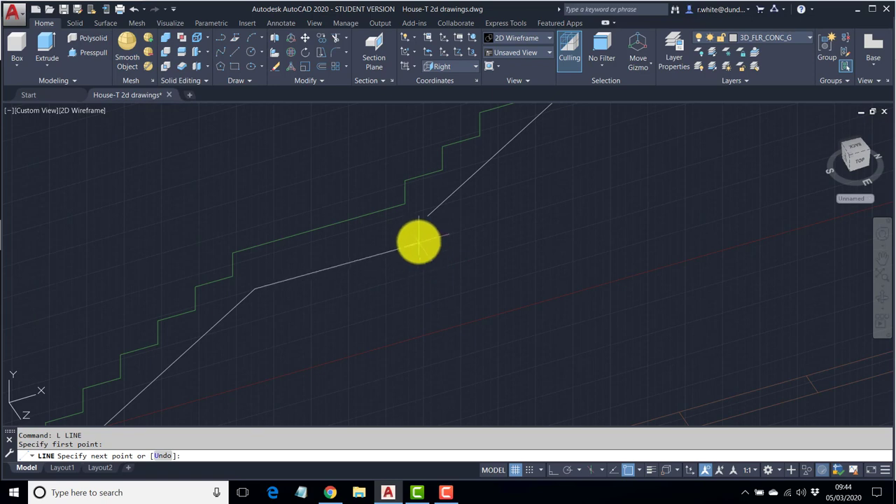
key(Escape)
click(329, 226)
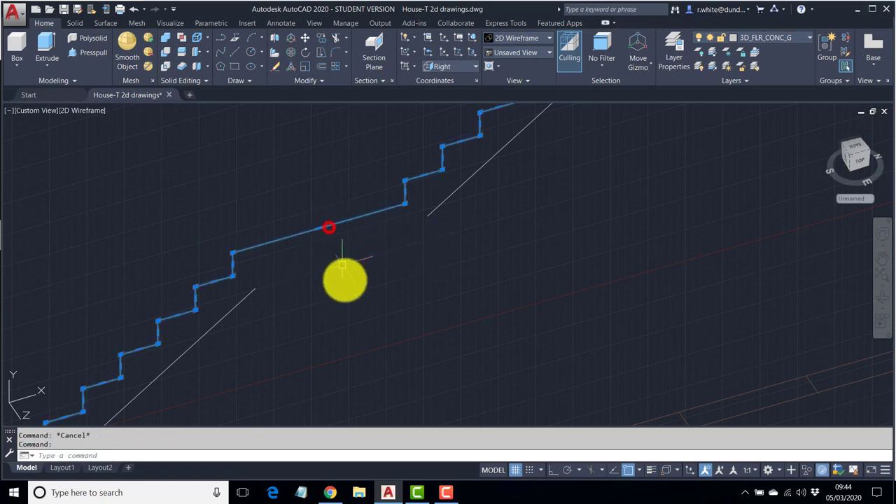
key(Escape)
key(Escape)
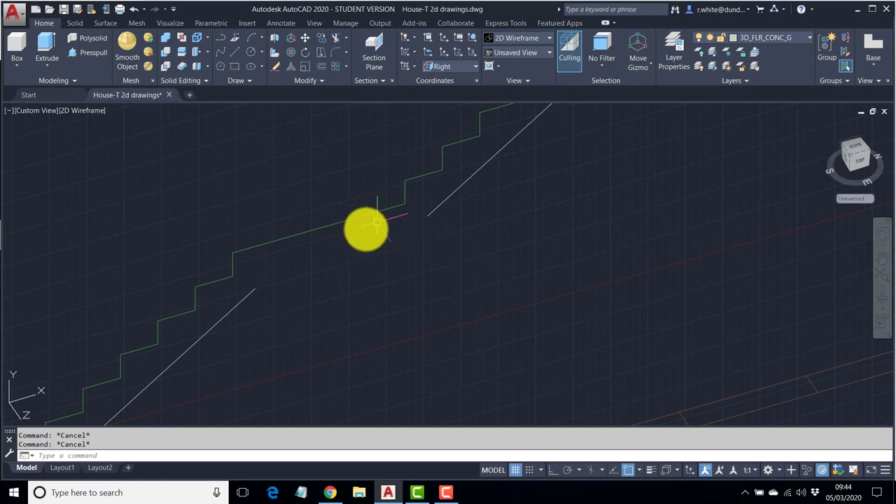
Step: Offset the stair outline 150 downward, then erase the offset copy
key(Return)
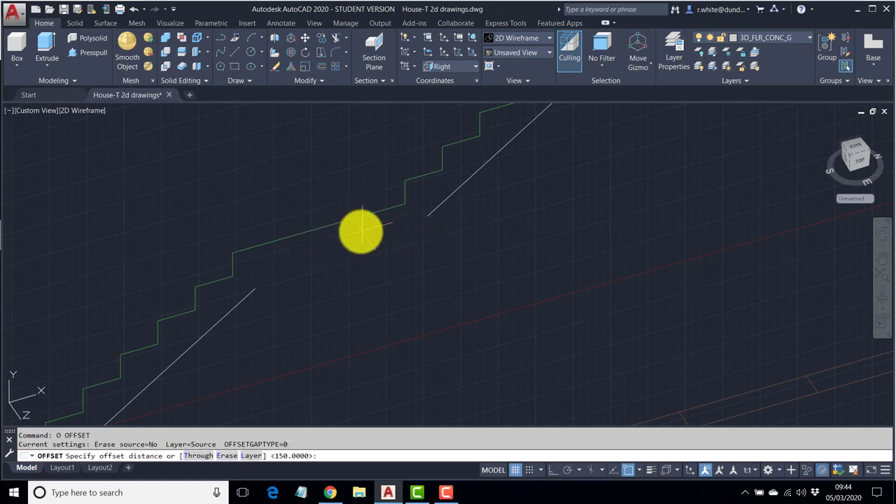
key(Return)
click(344, 223)
click(353, 244)
key(Escape)
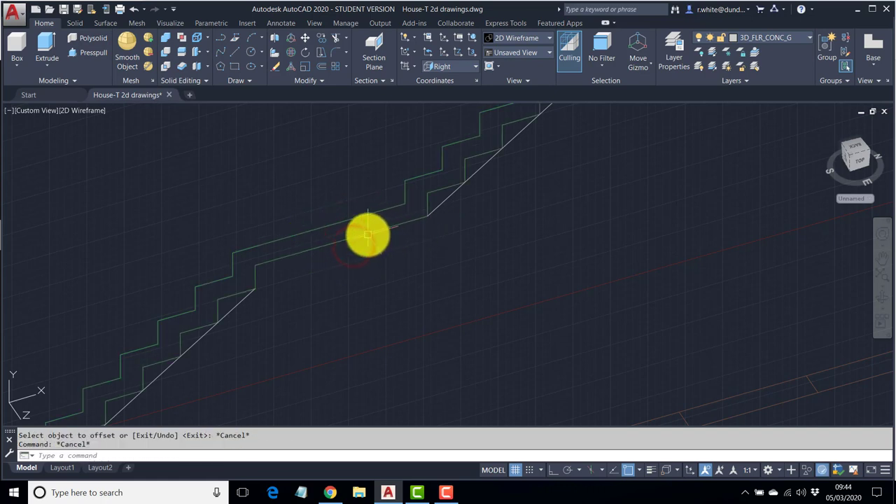
text(e)
key(Return)
click(369, 236)
Step: Draw an orthogonal line under the landing from the upper sloping line's end
text(l)
key(Return)
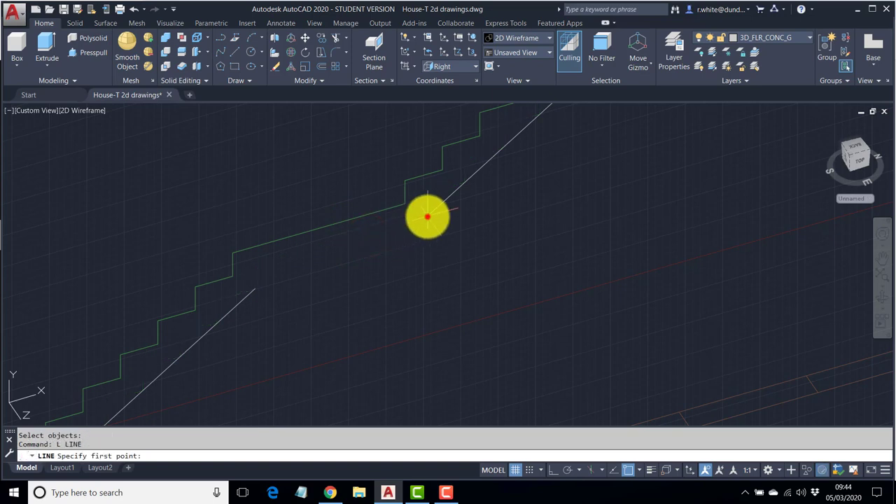
click(427, 217)
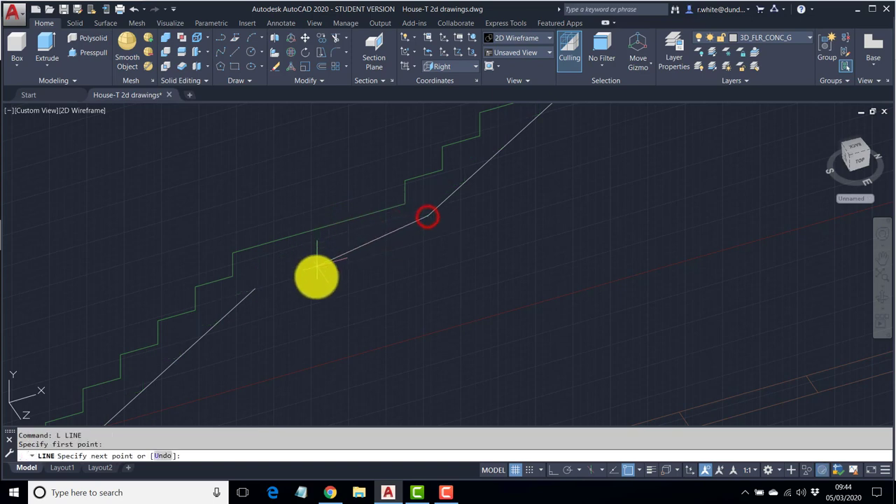
click(554, 471)
click(260, 266)
key(Return)
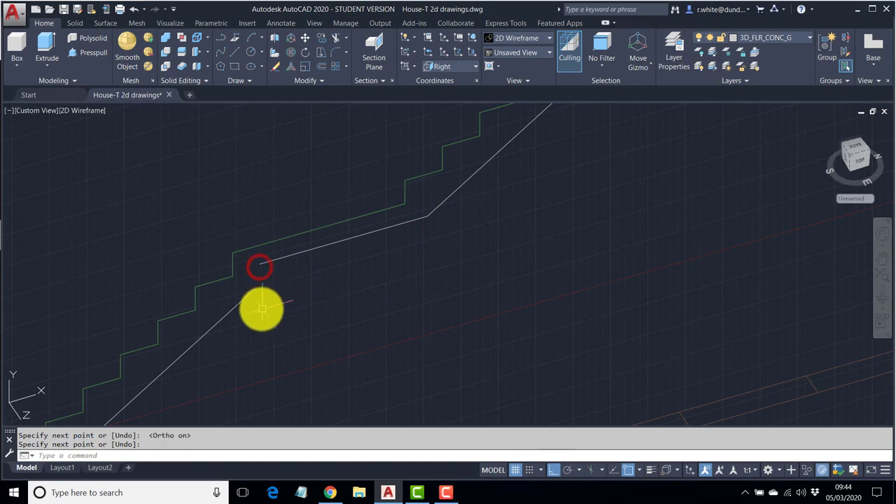
Step: Fillet the landing line to the lower sloping line, making the underside continuous
text(F)
key(Return)
click(250, 300)
click(314, 247)
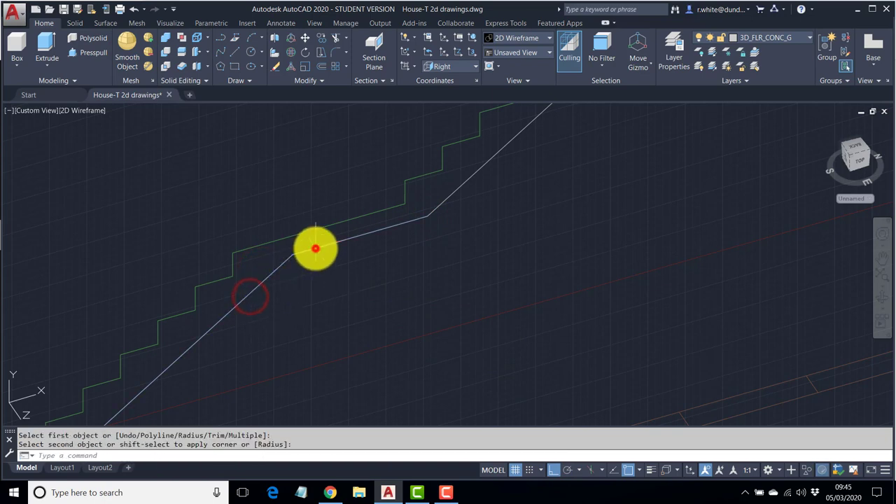
scroll(343, 280, down, 5)
middle_drag(340, 281, 354, 304)
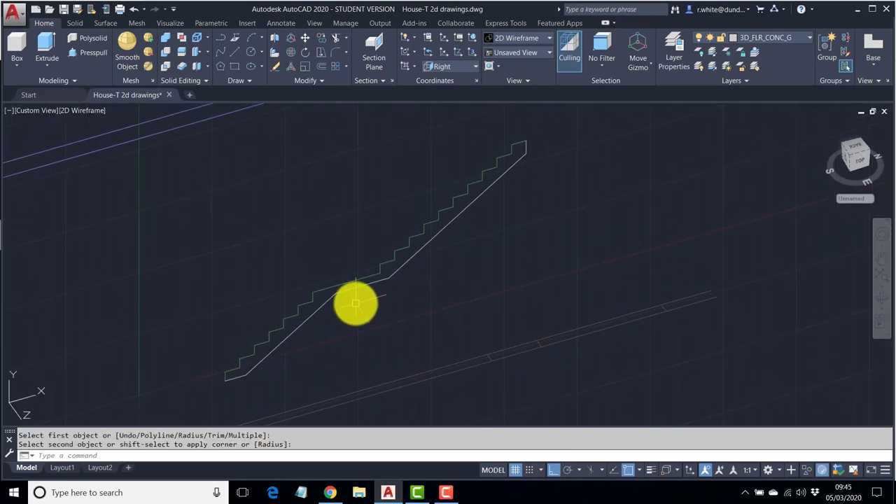
scroll(356, 303, up, 4)
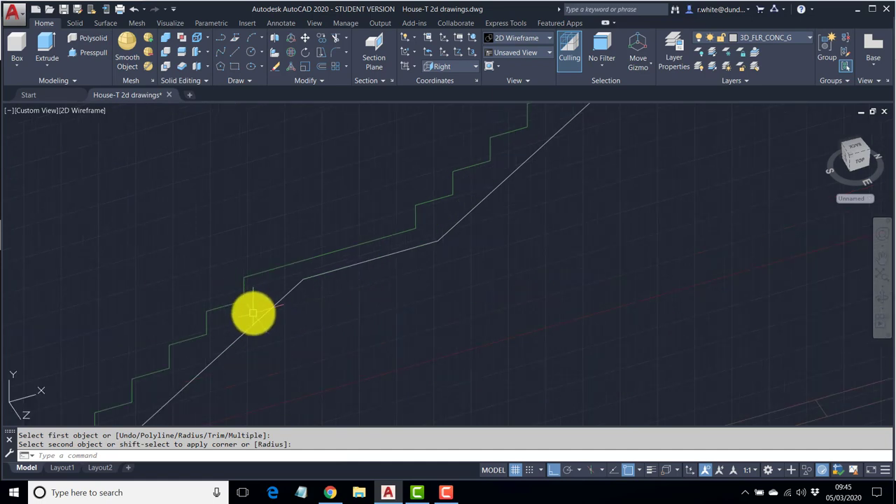
scroll(248, 303, down, 3)
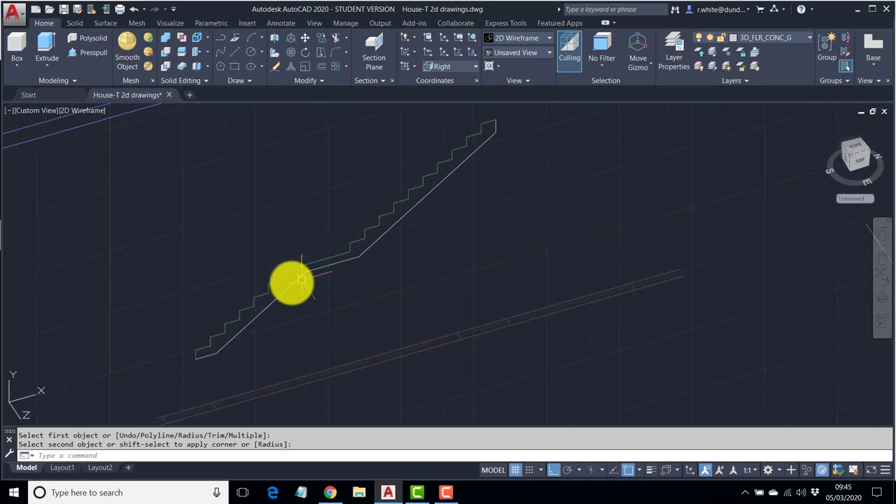
Step: Move the lower underside line into line with the lower stair flight
key(Escape)
text(m)
key(Return)
click(290, 285)
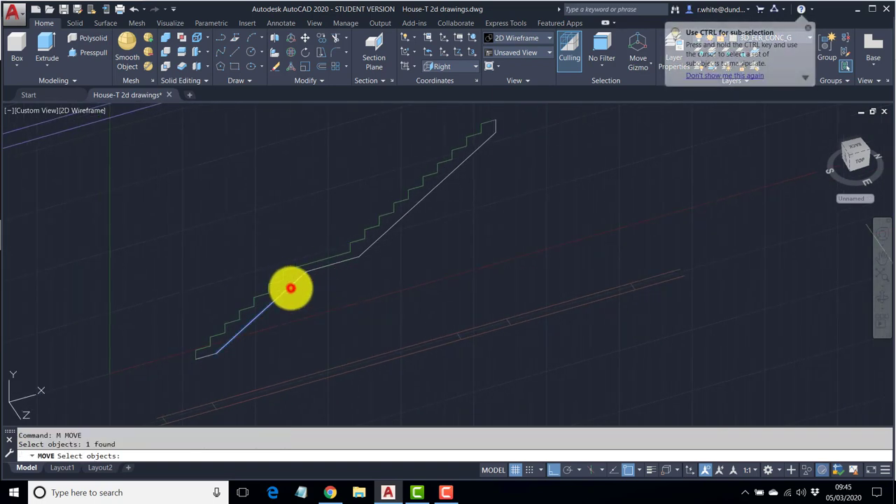
scroll(310, 271, up, 2)
key(Return)
click(315, 255)
click(258, 278)
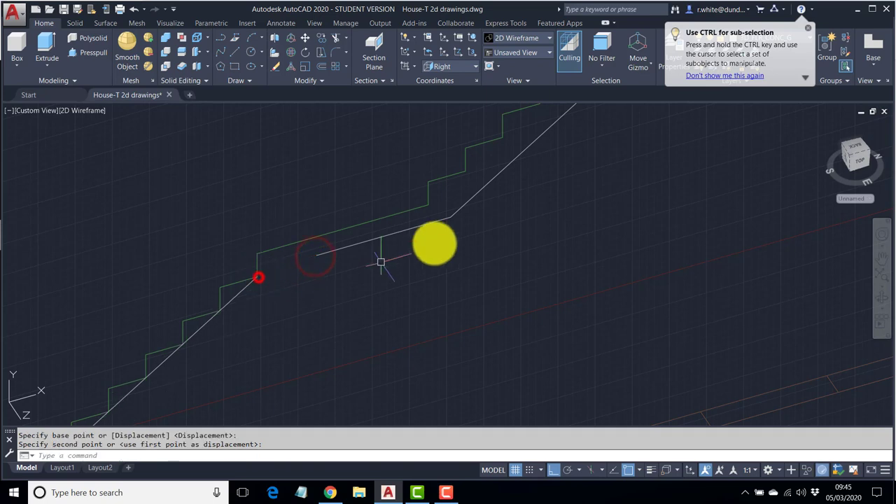
middle_drag(434, 242, 428, 304)
Step: Move the long diagonal line onto the upper stair steps
key(Return)
click(478, 232)
middle_drag(479, 232, 374, 286)
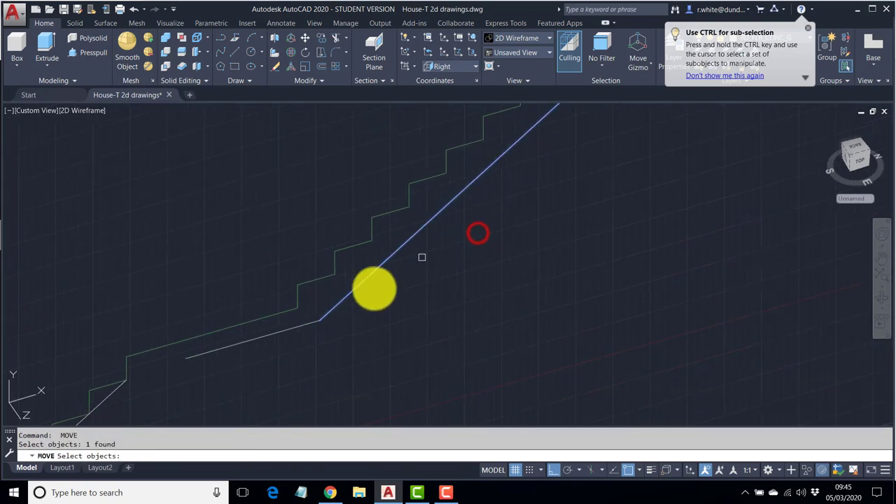
key(Return)
click(318, 319)
click(334, 276)
scroll(362, 296, down, 2)
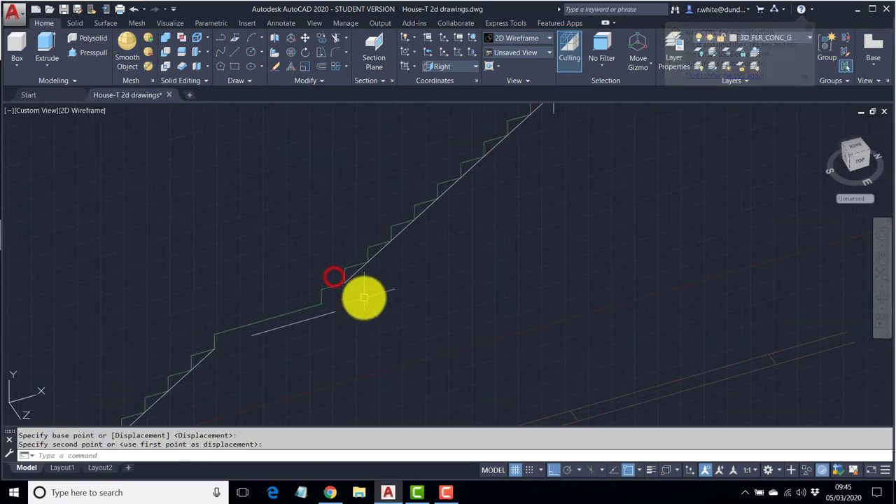
key(Escape)
key(Escape)
Step: Offset both stair diagonals 150 toward the underside
text(o)
key(Return)
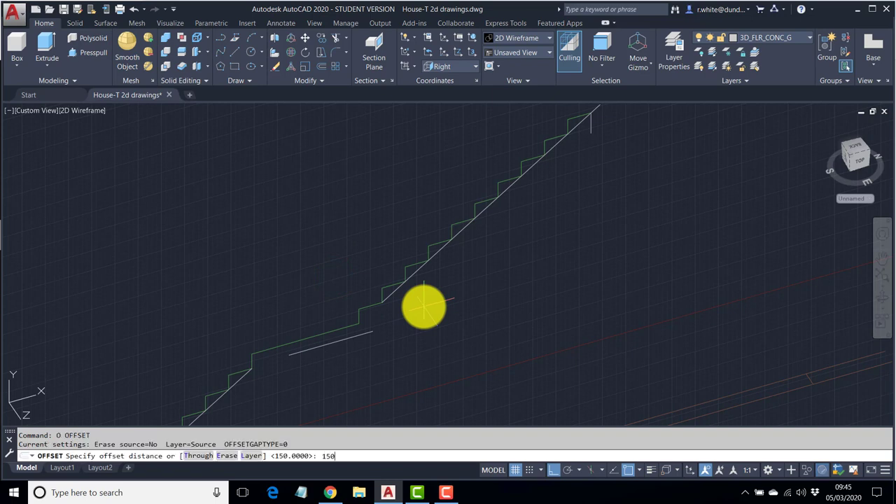
text(150)
key(Return)
click(392, 295)
click(415, 310)
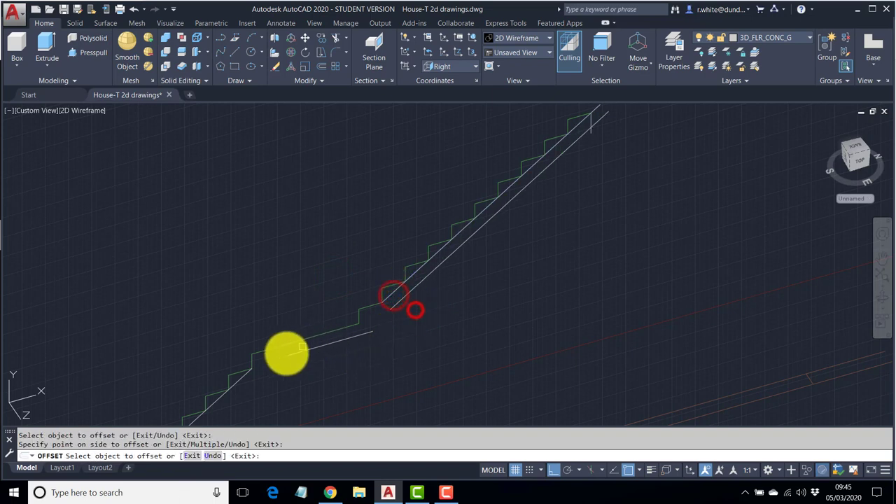
click(241, 384)
click(274, 400)
middle_drag(274, 400, 351, 338)
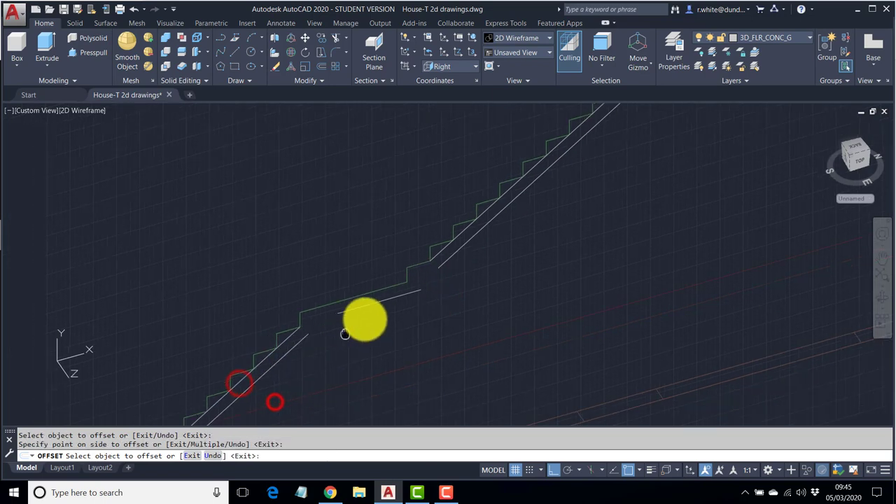
key(Escape)
Step: Select the two unwanted offset diagonals for erasing
text(e)
key(Return)
click(317, 318)
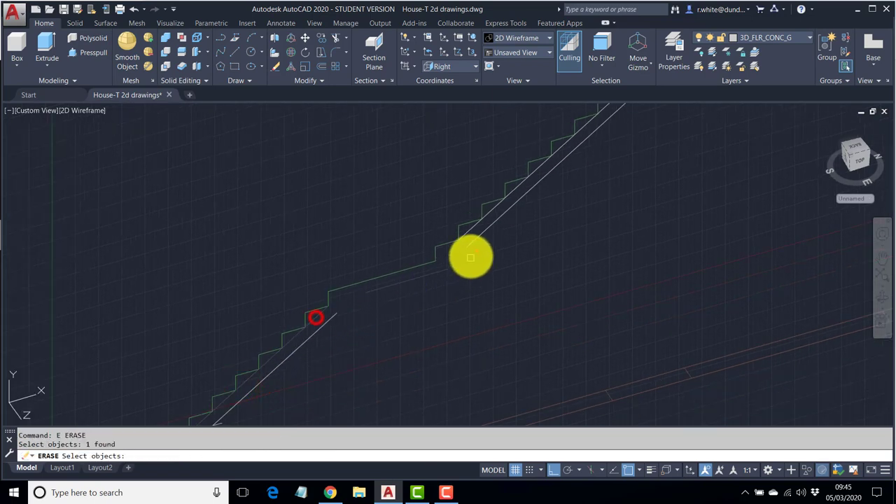
click(470, 232)
Step: Erase the chosen lines and fillet the first two underside corners at zero radius
key(Return)
text(f)
key(Return)
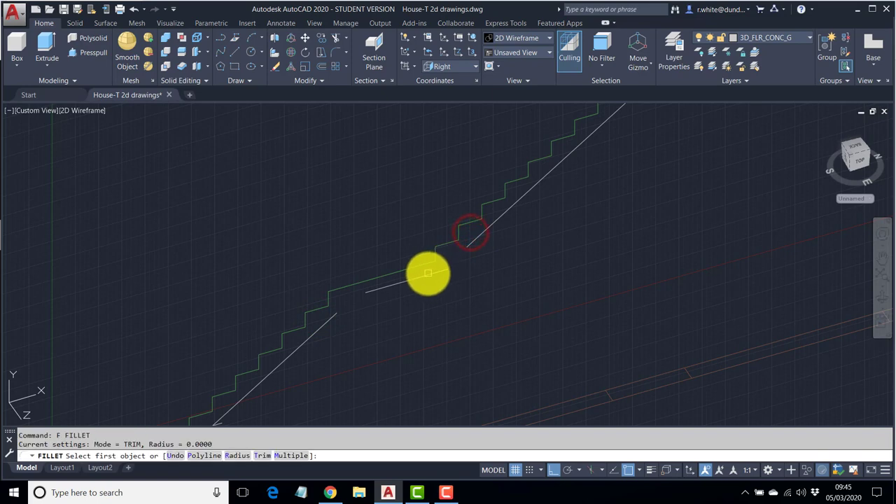
click(426, 272)
click(478, 240)
Step: Fillet the next corner and join the diagonal to the stair's top segment
key(Return)
click(384, 287)
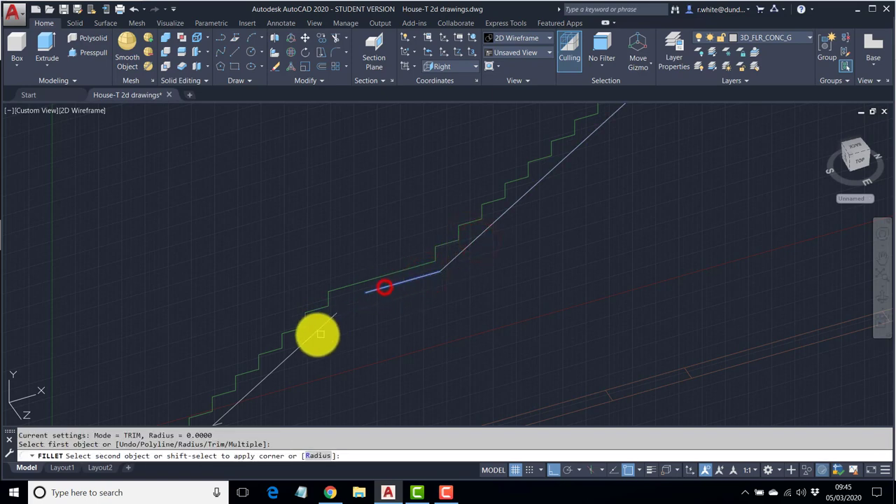
click(316, 331)
middle_drag(316, 331, 424, 231)
key(Return)
scroll(329, 274, up, 5)
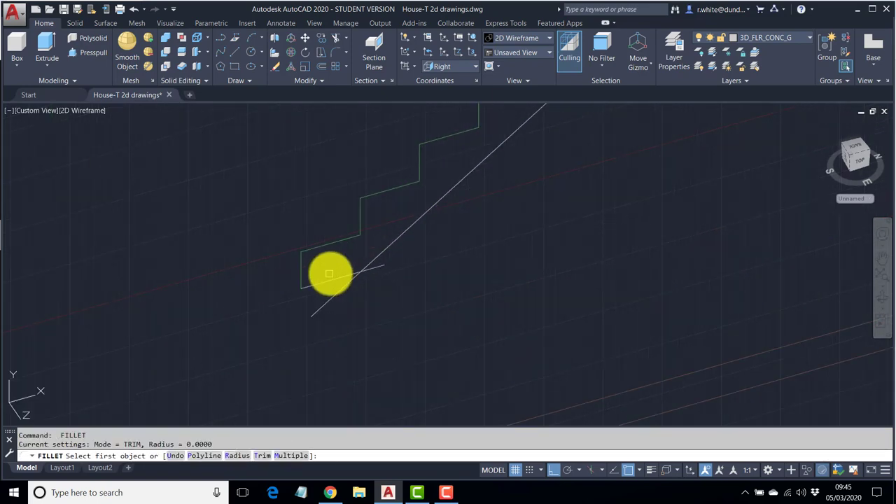
click(334, 279)
click(394, 243)
scroll(540, 192, down, 3)
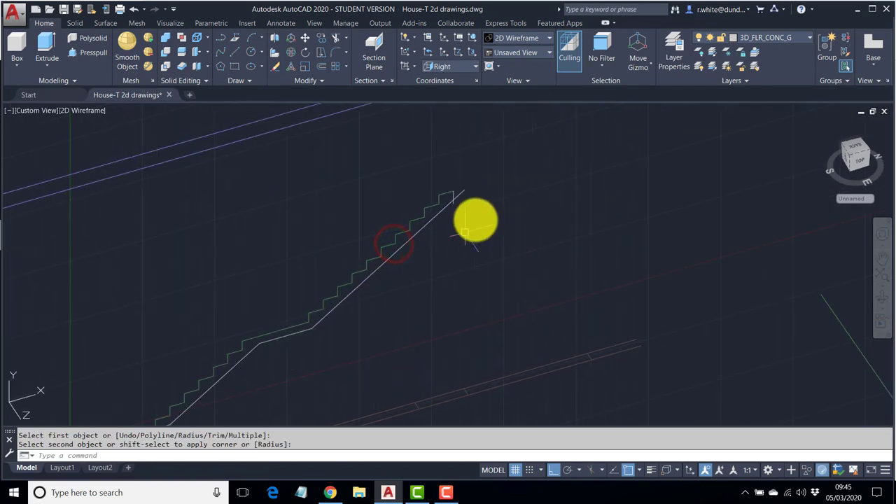
scroll(475, 220, up, 3)
key(Return)
click(432, 200)
click(450, 170)
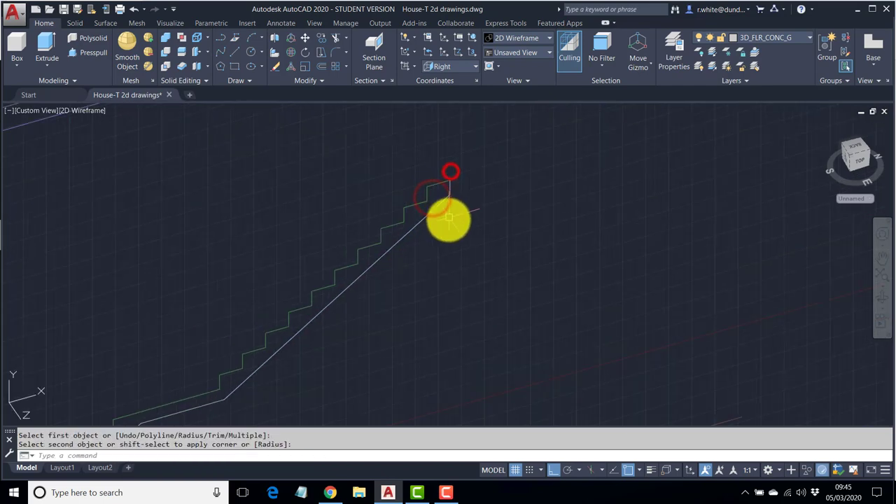
scroll(495, 193, down, 2)
scroll(496, 193, down, 2)
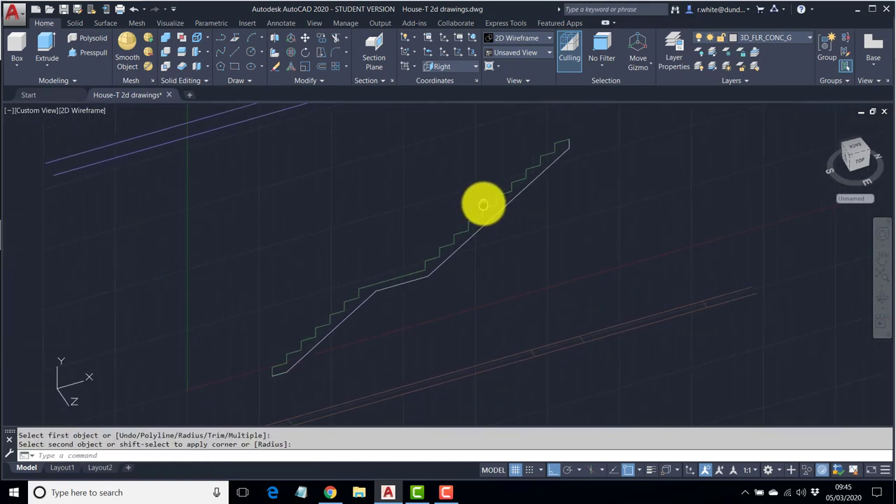
key(Escape)
key(Escape)
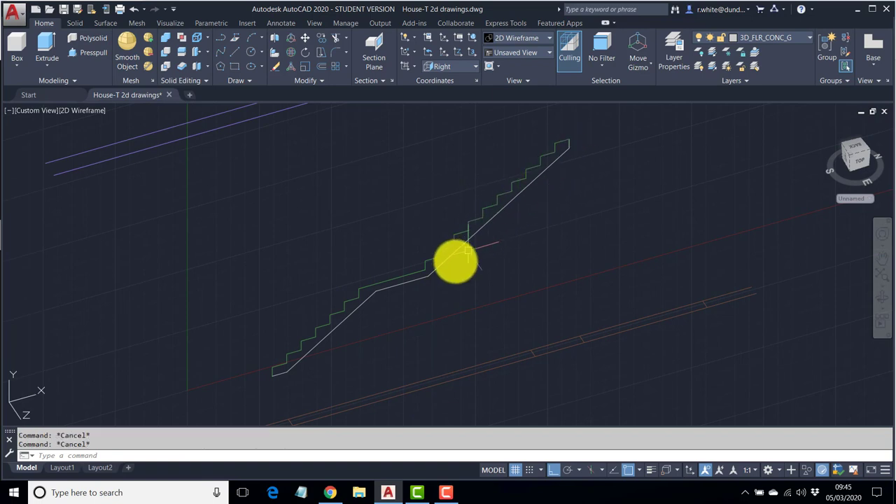
Step: Select the stair profile to check whether it is closed
middle_drag(424, 289, 462, 270)
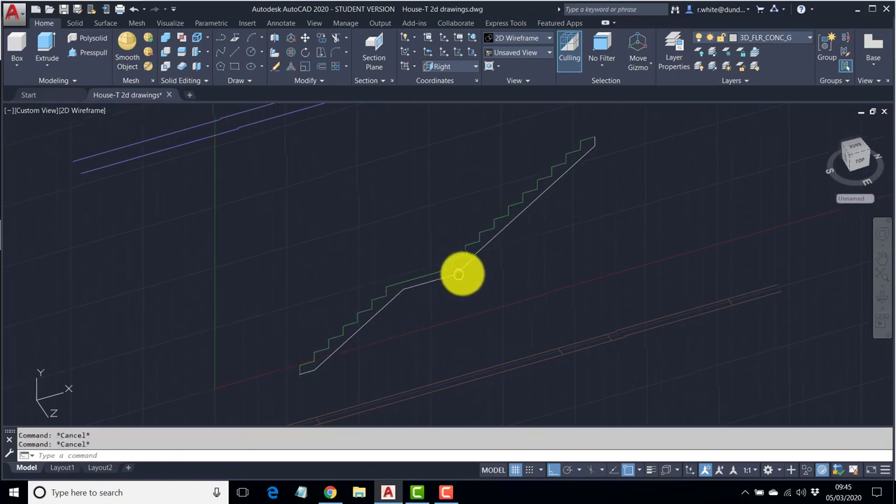
click(338, 339)
scroll(318, 367, up, 2)
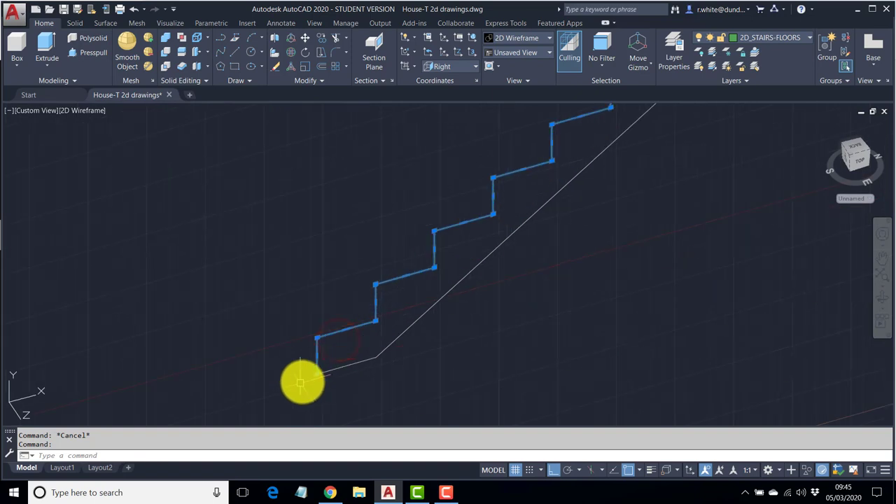
key(Escape)
Step: Fillet the left vertical, bottom-to-diagonal and diagonal-to-upper-line corners
click(334, 54)
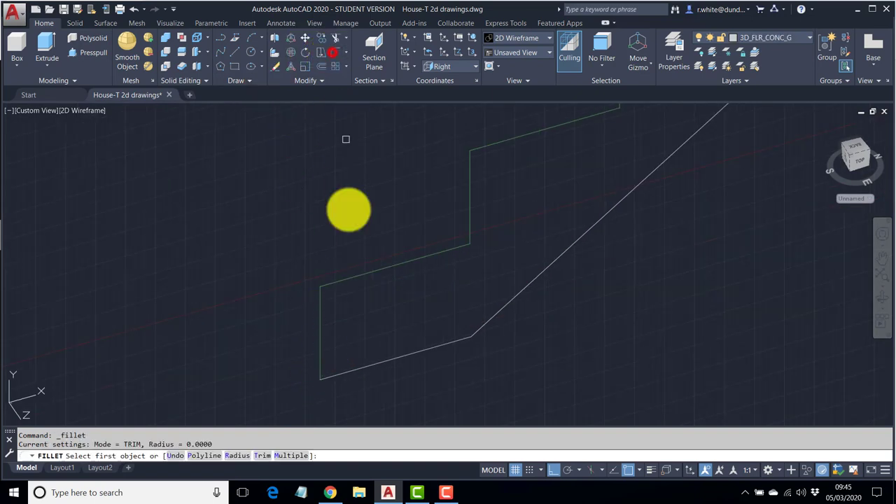
click(320, 368)
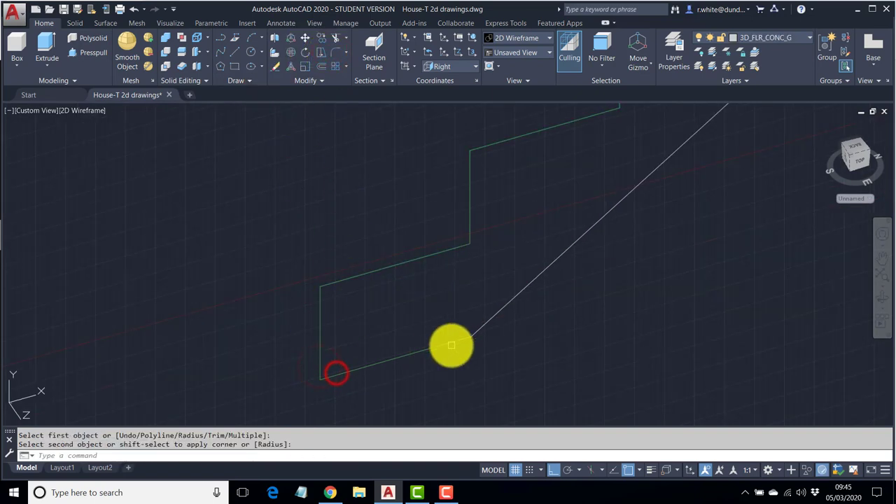
key(Return)
click(456, 340)
click(489, 319)
scroll(534, 290, down, 4)
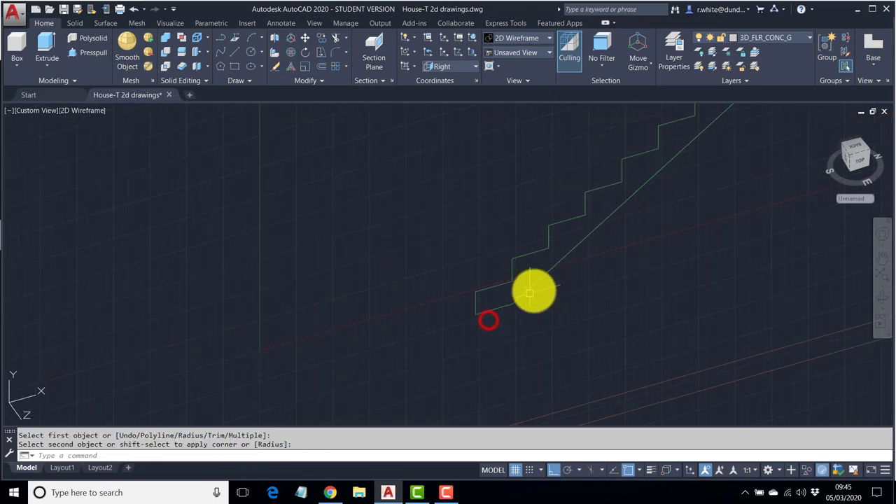
scroll(448, 283, up, 3)
click(432, 276)
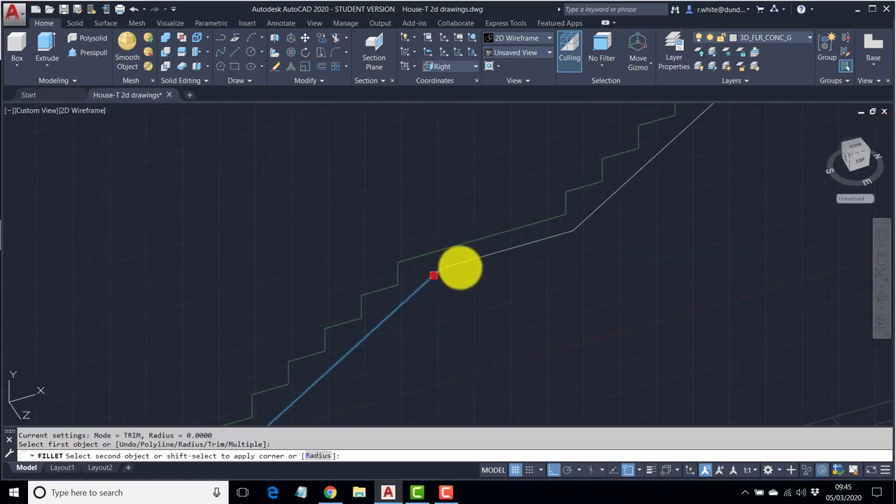
click(520, 247)
Step: Fillet the remaining corners near the stair top to its top segment
key(Return)
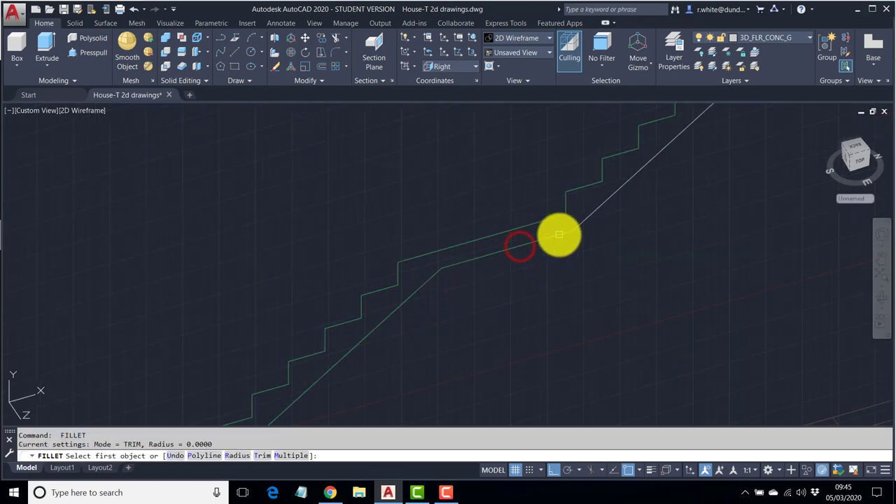
click(558, 234)
click(598, 208)
scroll(630, 213, down, 2)
scroll(535, 298, up, 1)
scroll(582, 235, up, 3)
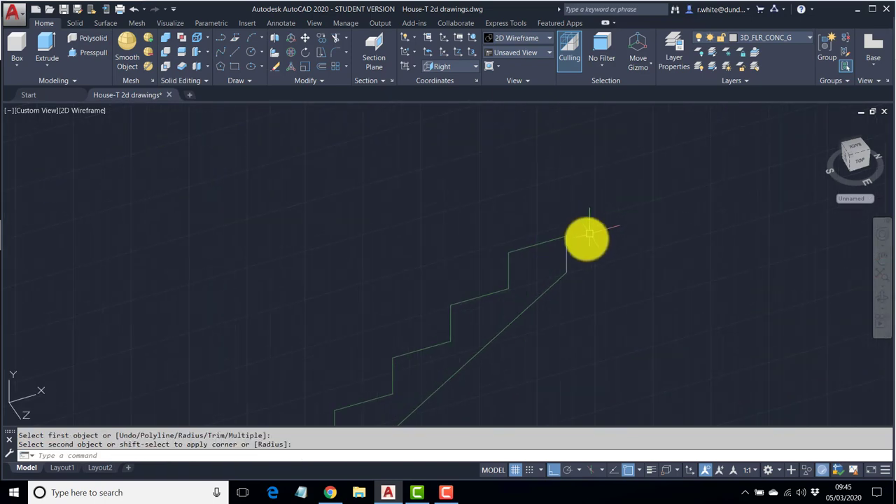
key(Return)
click(552, 281)
click(567, 260)
scroll(516, 327, down, 3)
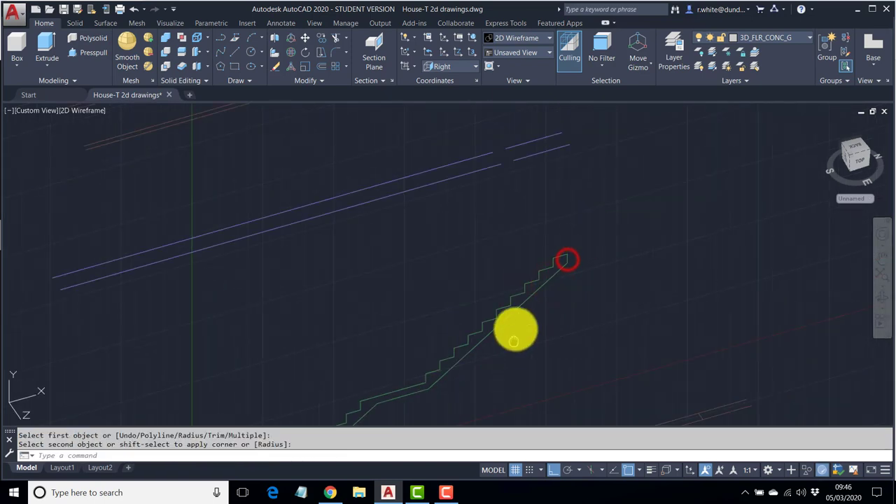
key(Escape)
key(Escape)
Step: Select the whole stair profile to confirm it is one closed piece
click(441, 287)
shift+middle_drag(432, 287, 410, 311)
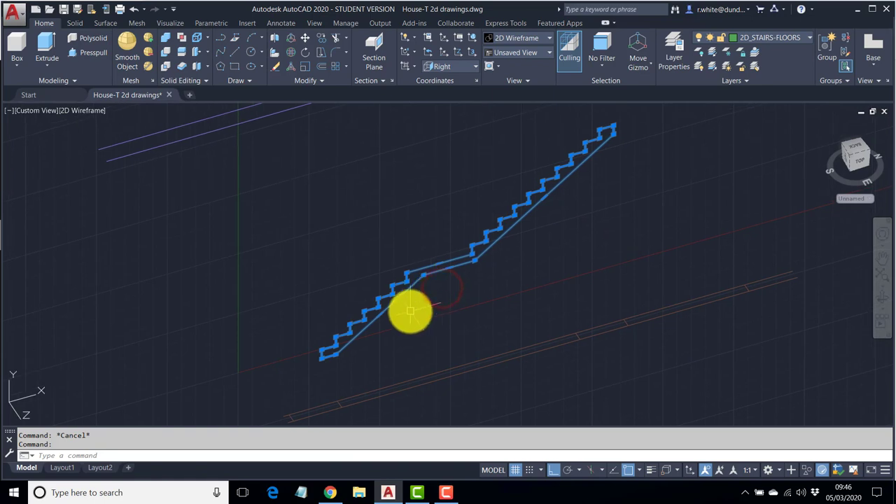
key(Escape)
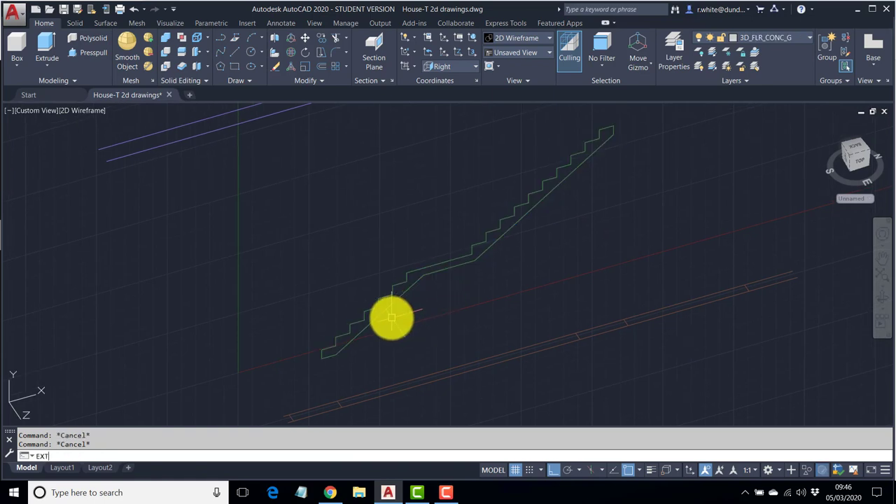
Step: Extrude the closed stair polyline into a two-flight staircase solid and orbit to view it
key(Escape)
click(46, 44)
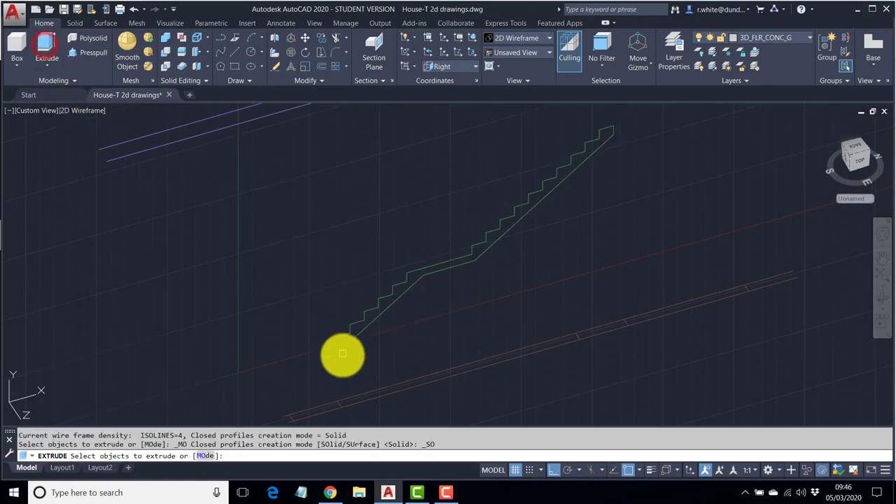
click(341, 351)
scroll(354, 326, up, 1)
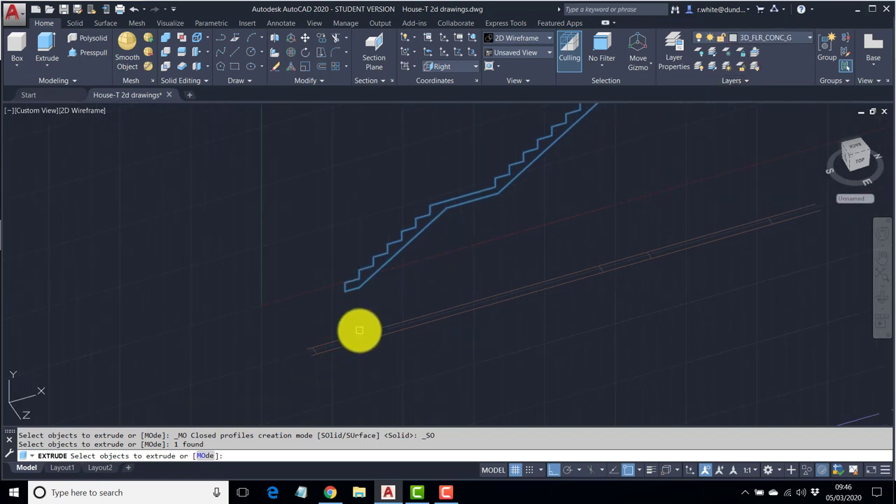
key(Return)
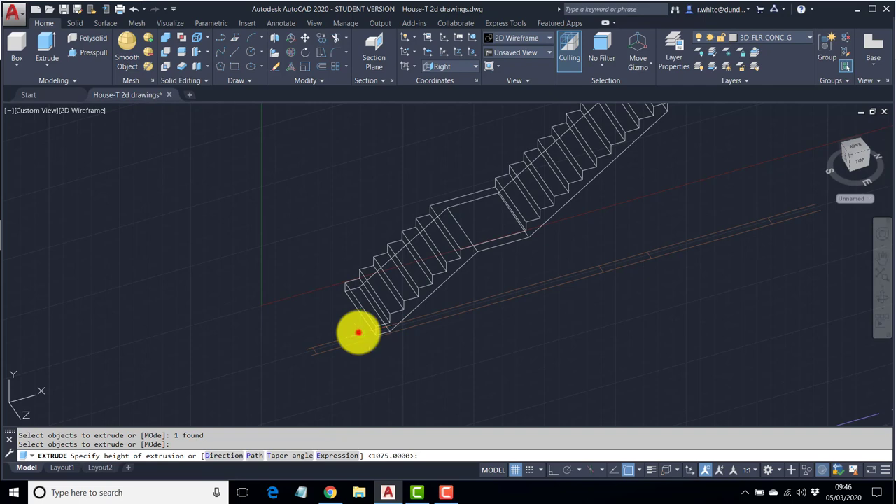
click(359, 333)
scroll(544, 324, down, 3)
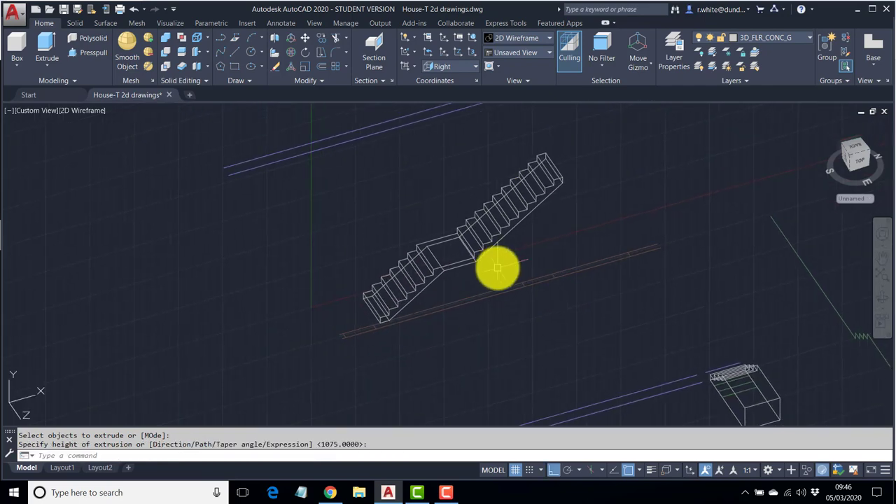
mouse_move(500, 269)
shift+middle_down()
mouse_move(480, 264)
mouse_move(523, 239)
mouse_move(498, 214)
mouse_move(510, 262)
mouse_move(530, 262)
mouse_move(444, 258)
mouse_move(408, 245)
shift+middle_up()
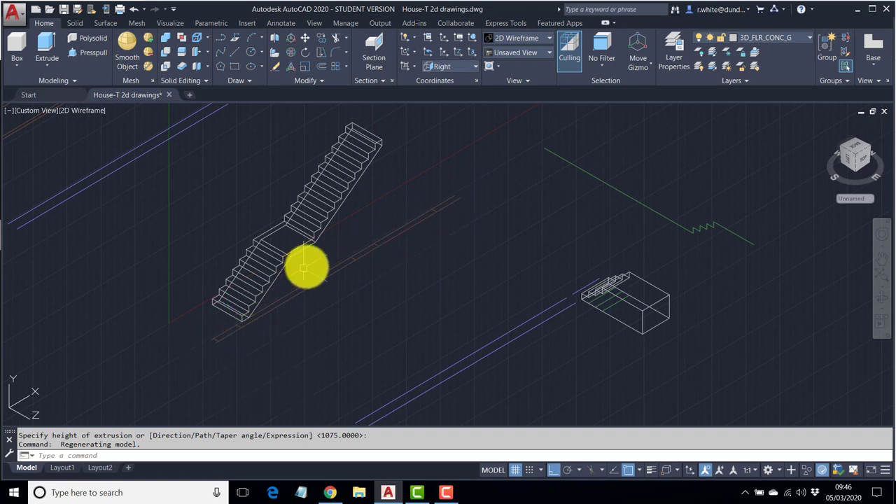
Step: Create layer 3D_WL_WOOD_G with colour 31 and set it as the current layer
click(674, 50)
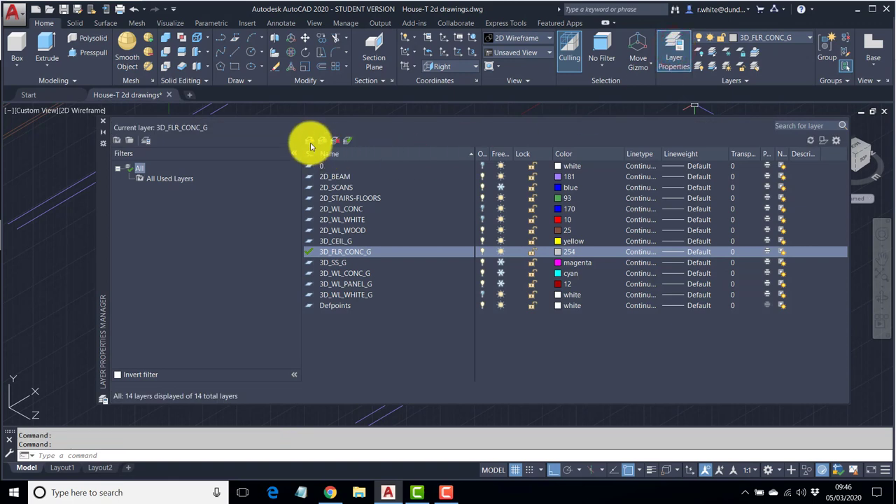
click(309, 140)
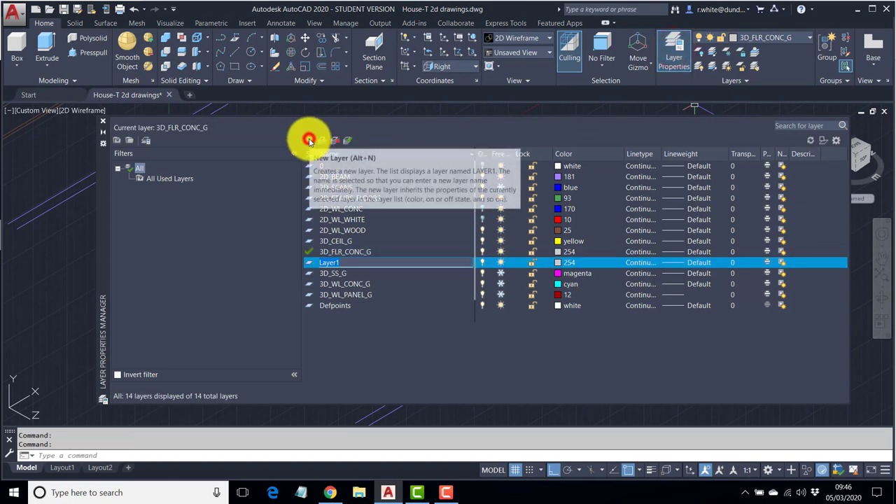
text(3D)
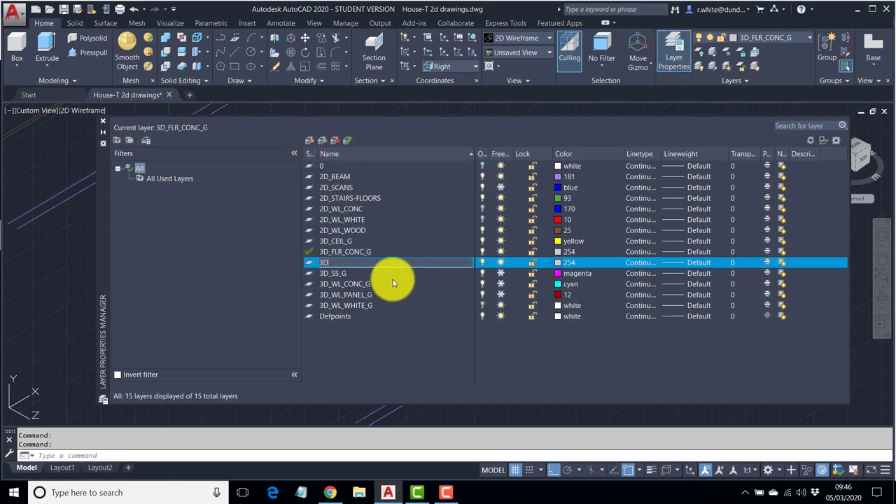
text(_WL_WOOD_G)
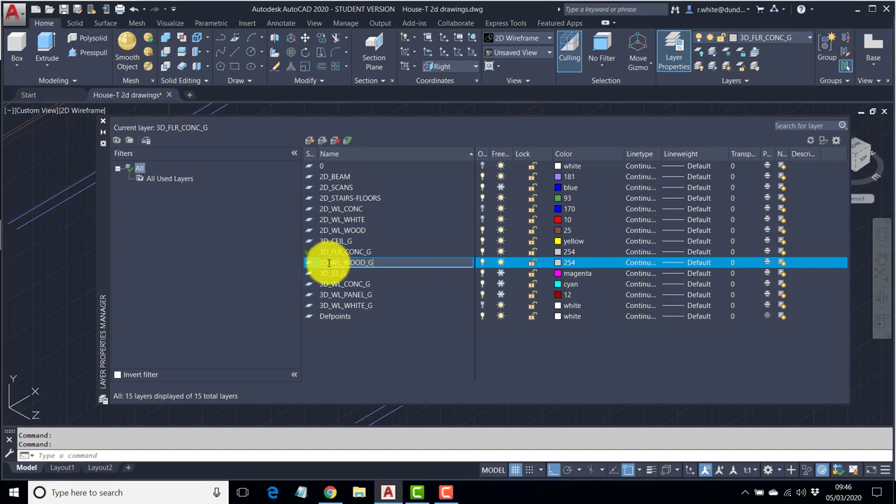
click(560, 263)
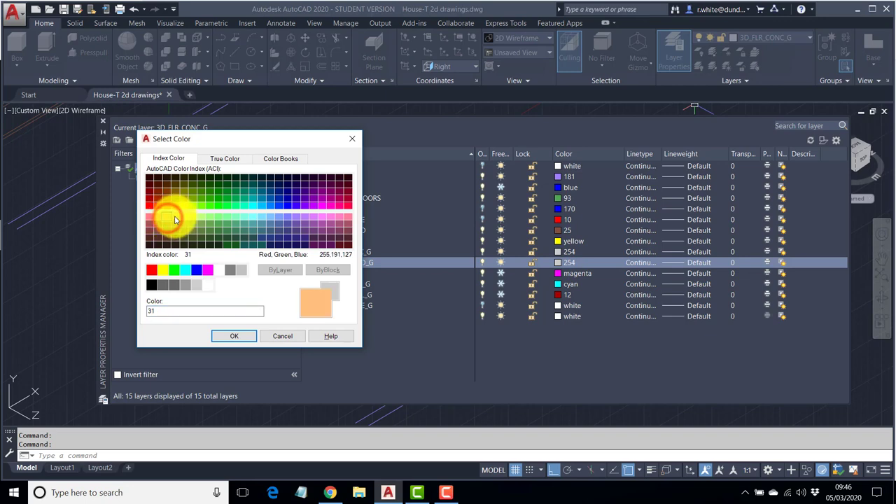
click(236, 334)
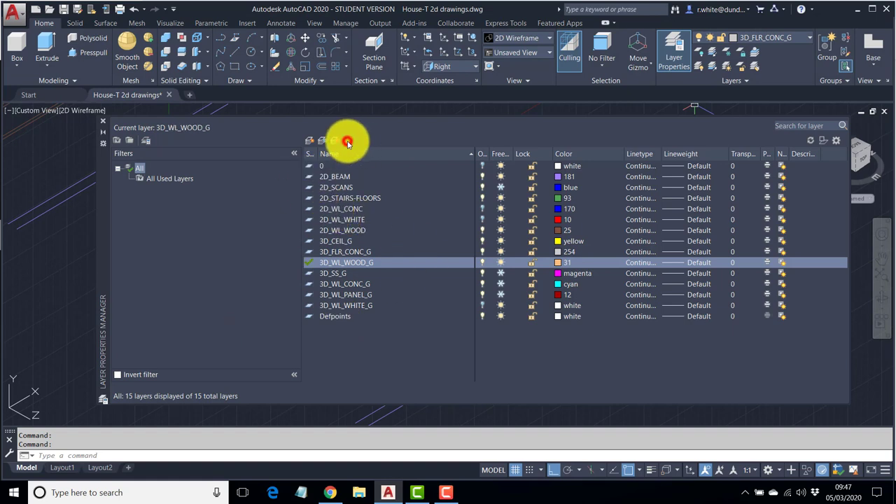
click(347, 141)
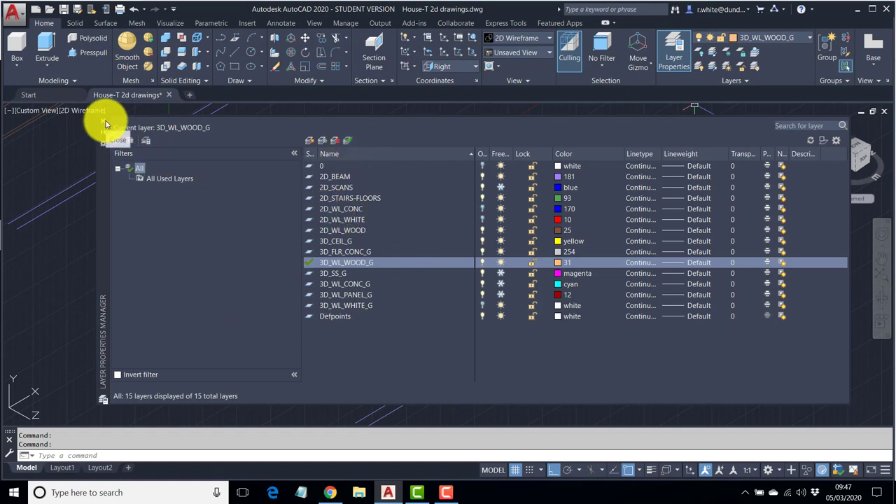
click(105, 124)
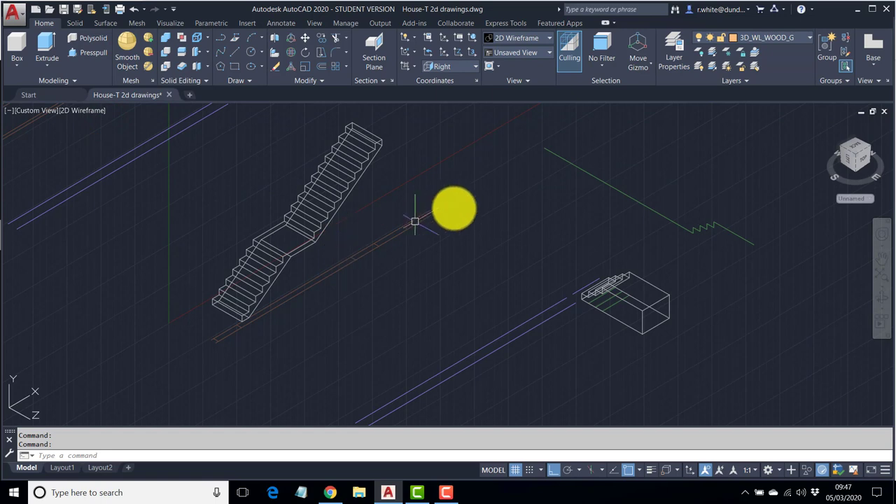
Step: Turn off the 3D_FLR_CONC_G layer holding the stairs and box
click(703, 56)
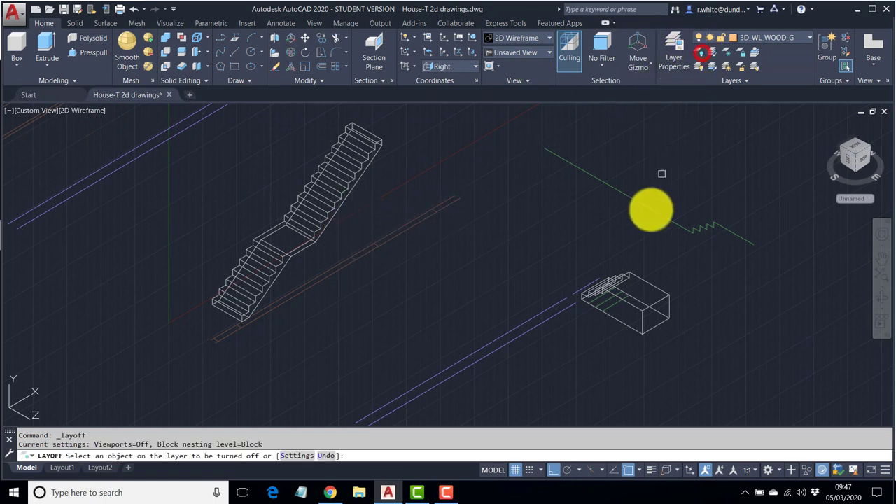
click(631, 273)
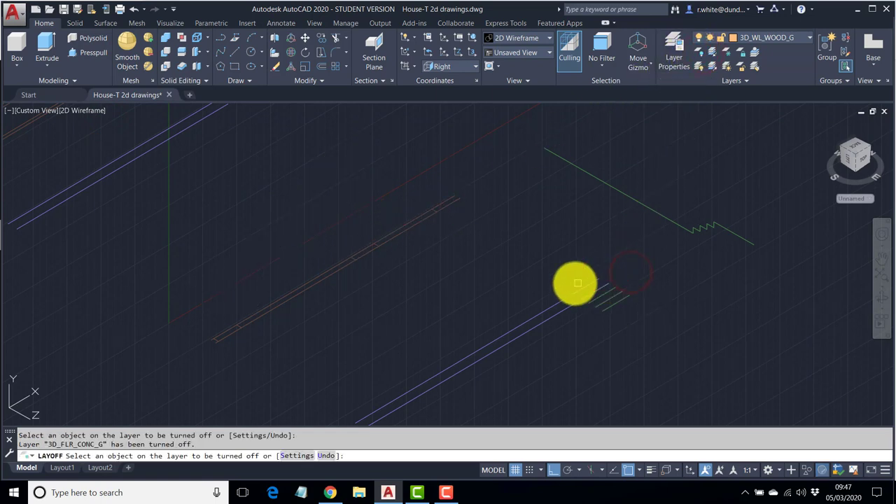
scroll(553, 255, down, 3)
key(Escape)
key(Escape)
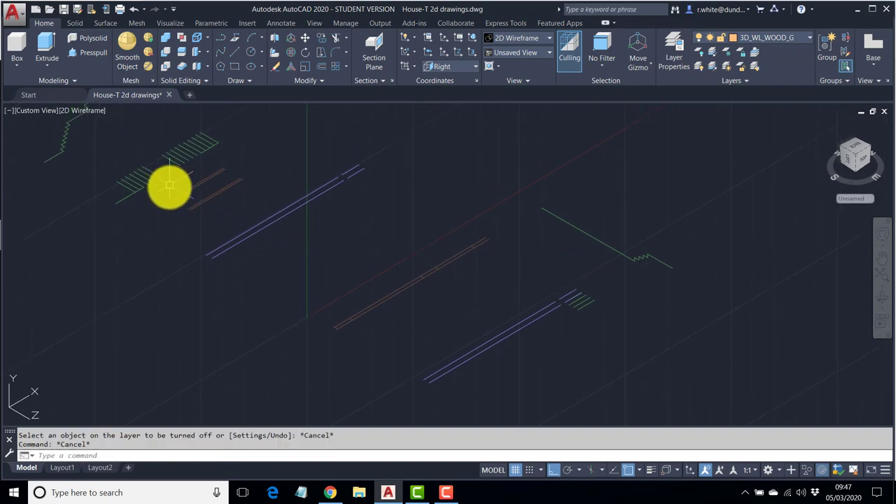
Step: Window-select the stair lines and delete them
middle_drag(168, 186, 296, 254)
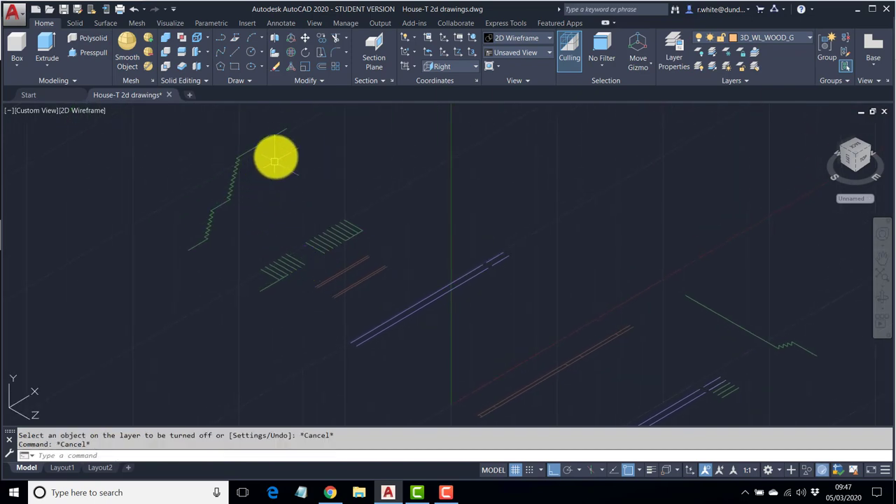
click(300, 117)
click(162, 257)
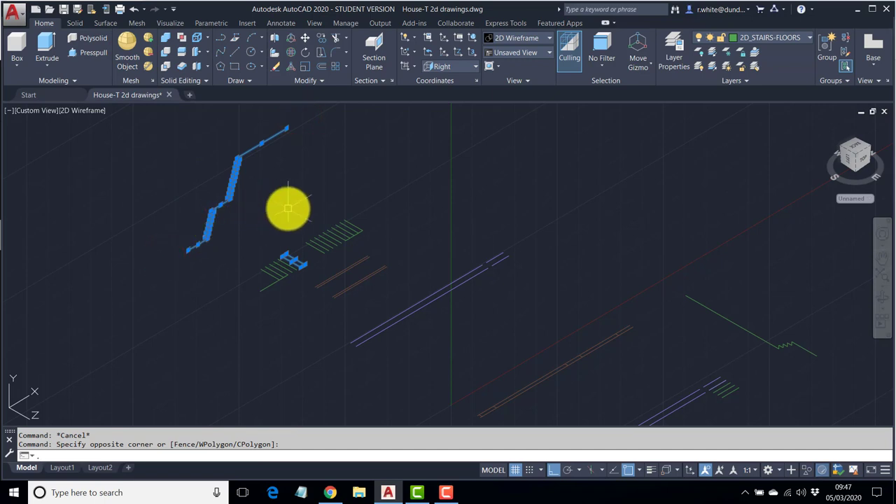
key(Escape)
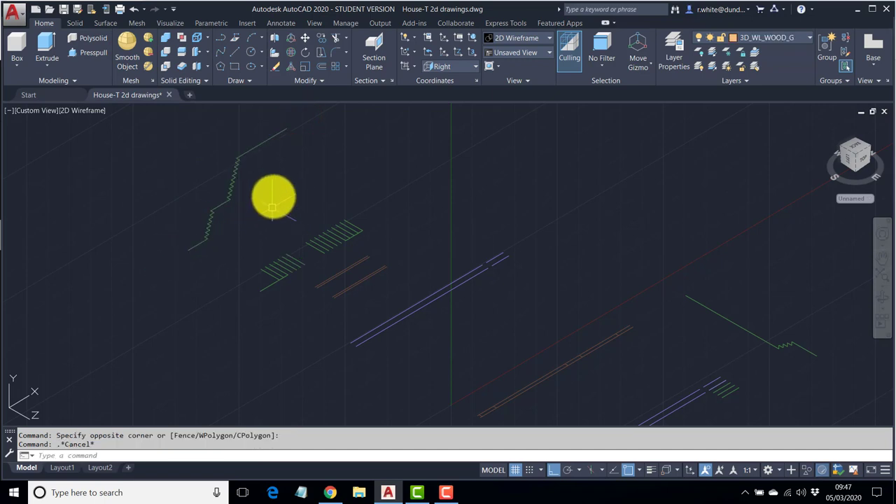
key(Escape)
click(331, 112)
click(192, 257)
key(Delete)
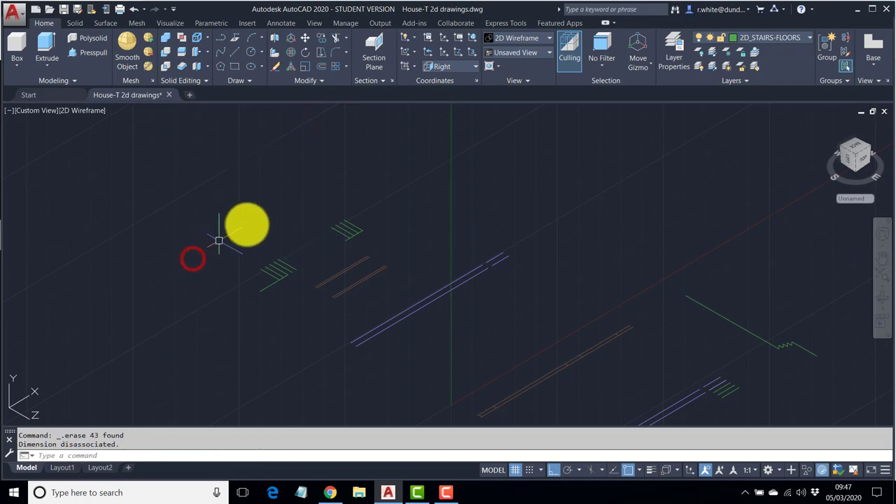
Step: Delete the remaining stair lines and nearby stray lines
click(367, 209)
click(325, 243)
key(Delete)
click(296, 244)
click(240, 301)
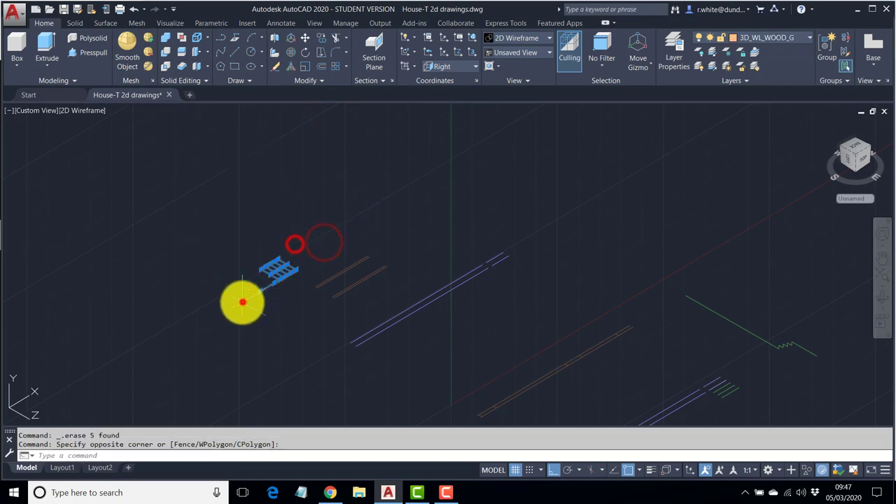
key(Delete)
Step: Delete nine more stray objects and the three green lines
middle_drag(755, 319, 555, 256)
click(635, 255)
click(553, 300)
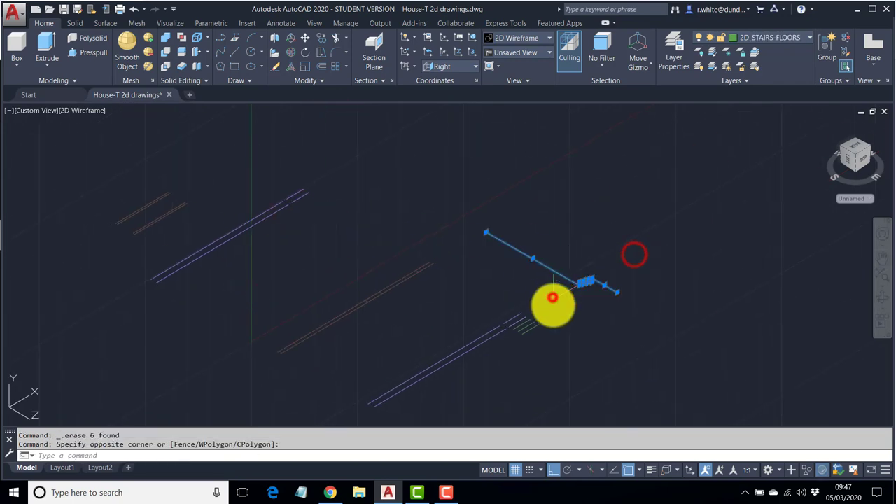
key(Delete)
scroll(532, 312, up, 3)
scroll(541, 296, up, 4)
click(623, 348)
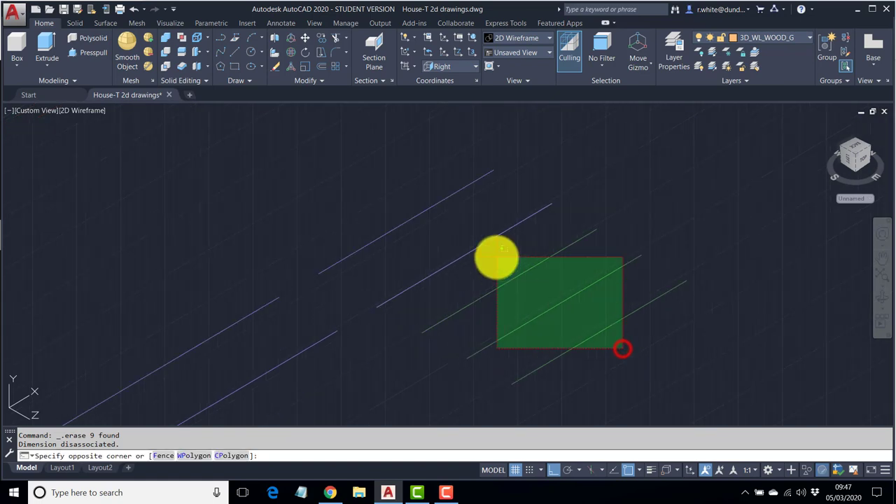
click(496, 258)
key(Delete)
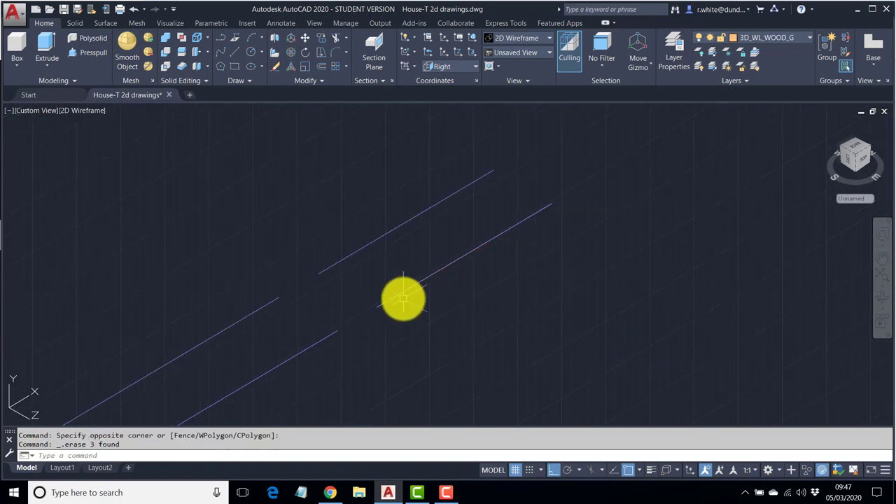
key(Escape)
Step: Turn off the blue lines' layer and 2D_BEAM, then erase the last stray object
mouse_move(435, 298)
middle_down()
mouse_move(413, 301)
mouse_move(533, 257)
mouse_move(474, 226)
middle_up()
scroll(474, 226, down, 2)
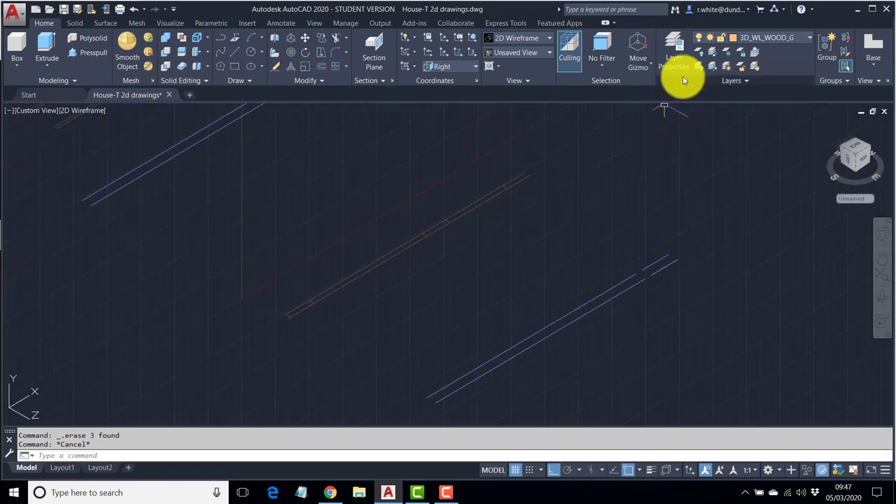
click(700, 54)
click(567, 313)
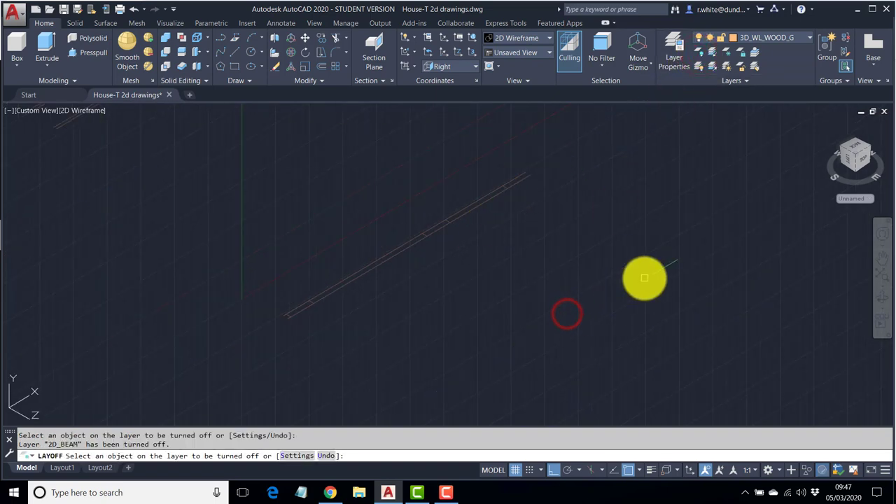
click(656, 269)
key(Escape)
key(Delete)
scroll(444, 228, up, 2)
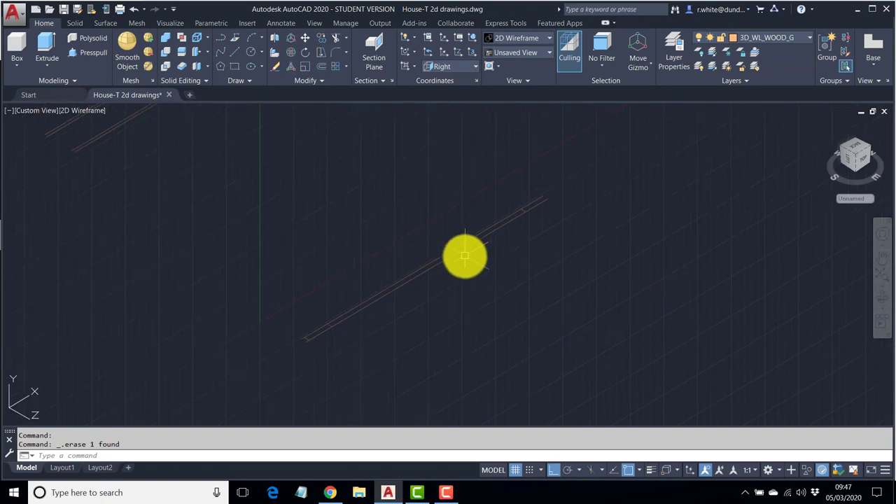
click(794, 35)
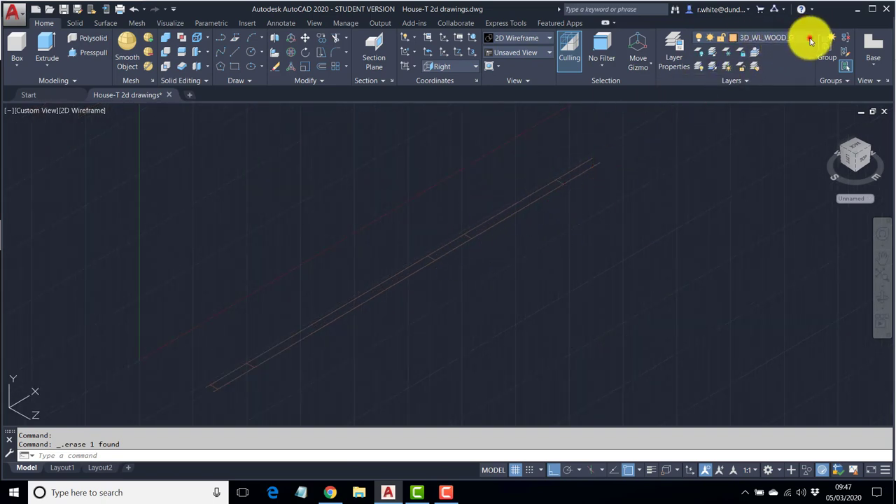
Step: Give layer 2D_WL_WOOD colour 30 and orbit the model to check the wall lines
click(810, 41)
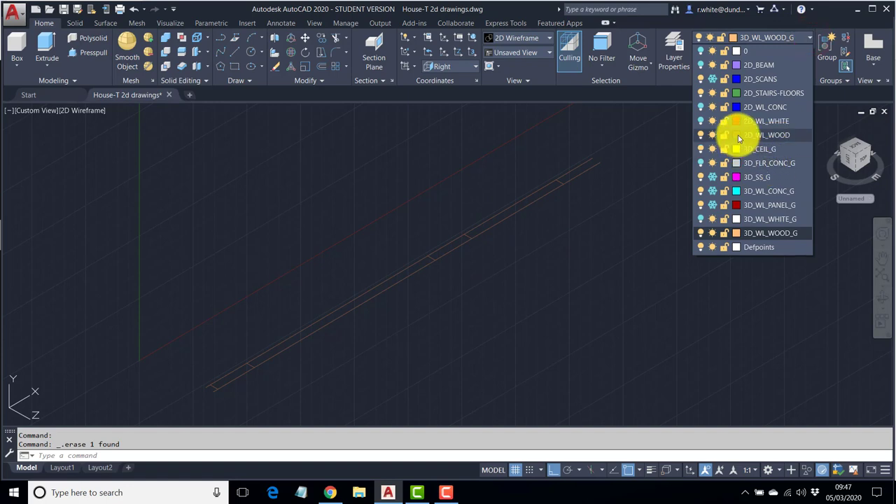
click(737, 135)
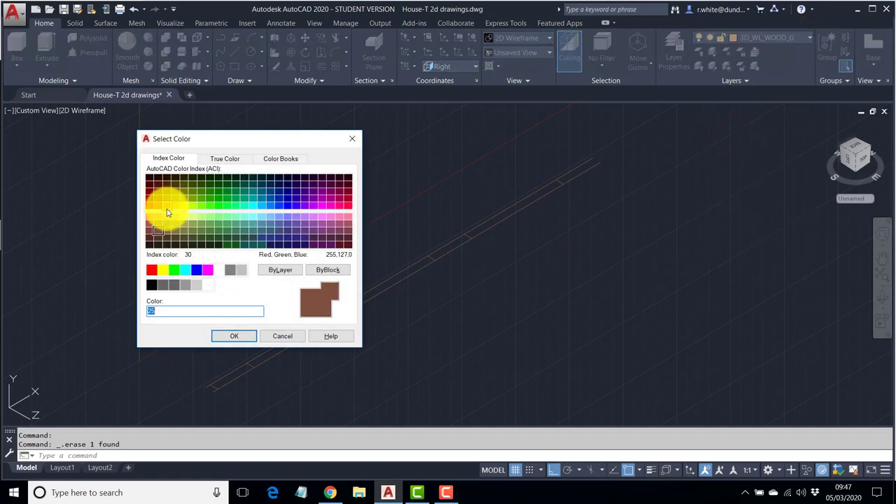
click(225, 336)
middle_drag(473, 317, 484, 320)
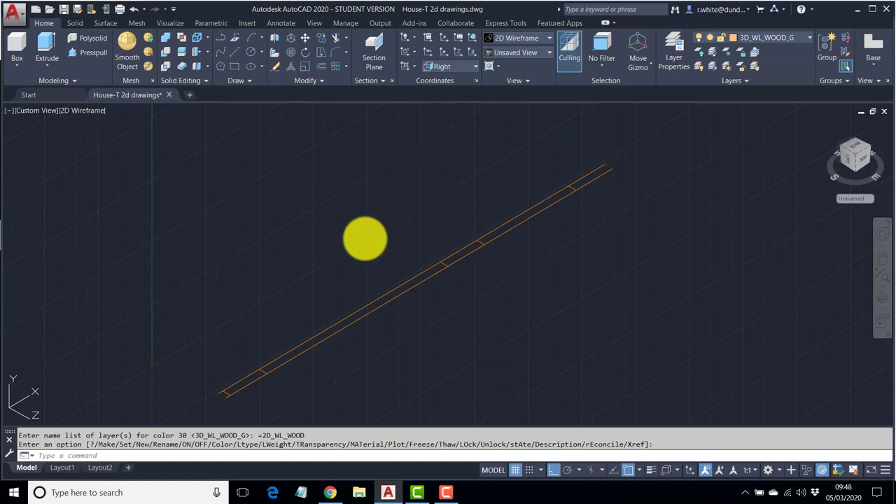
key(Return)
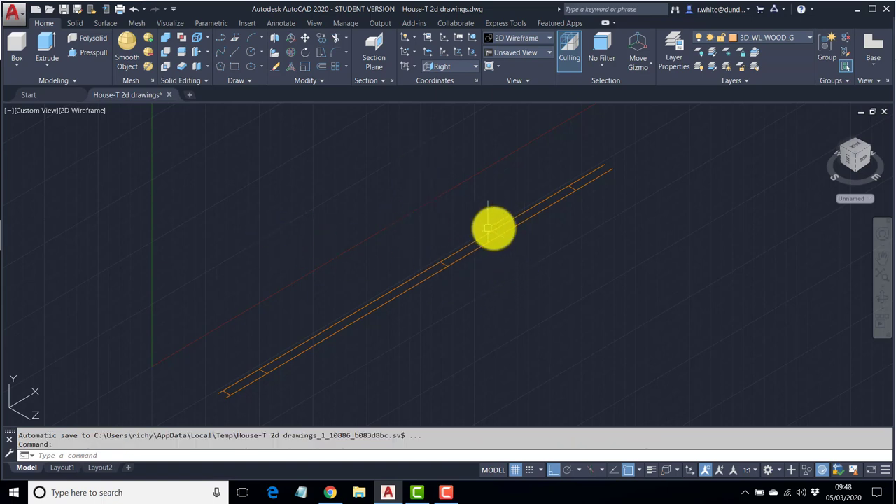
shift+middle_drag(514, 235, 488, 258)
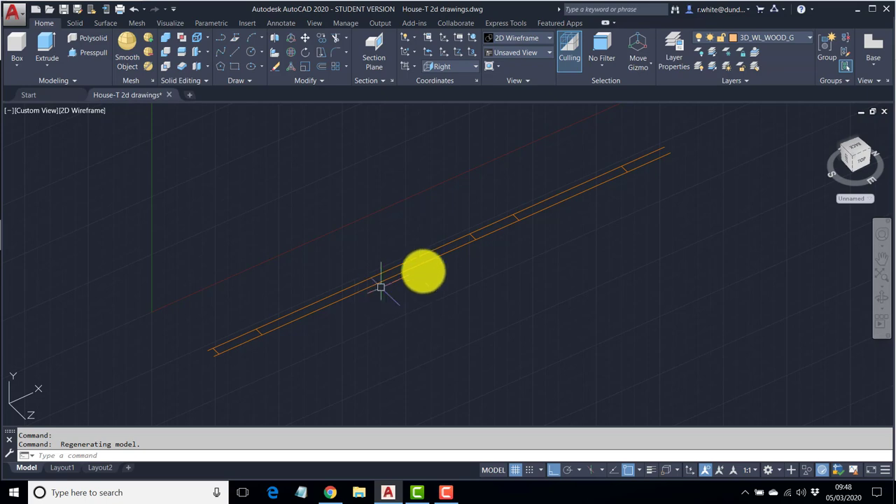
key(Escape)
key(Escape)
Step: Change layer 2D_WL_WOOD to purple index colour 191 instead
click(808, 38)
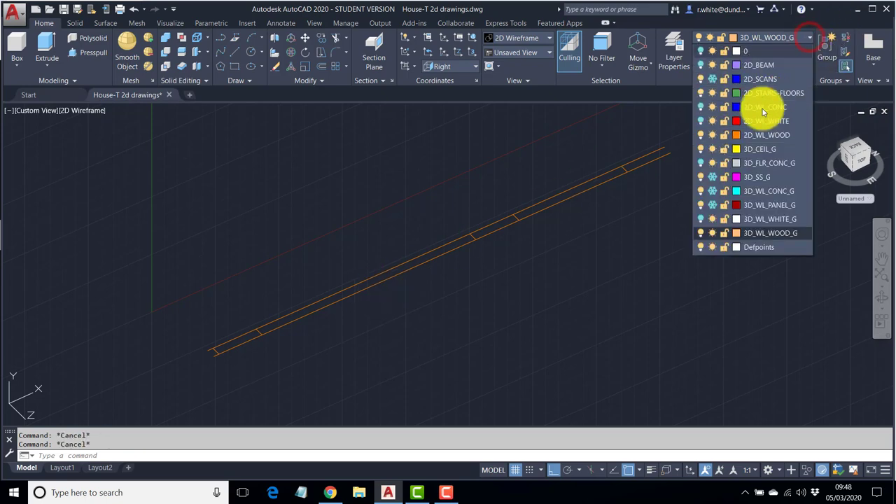
click(738, 136)
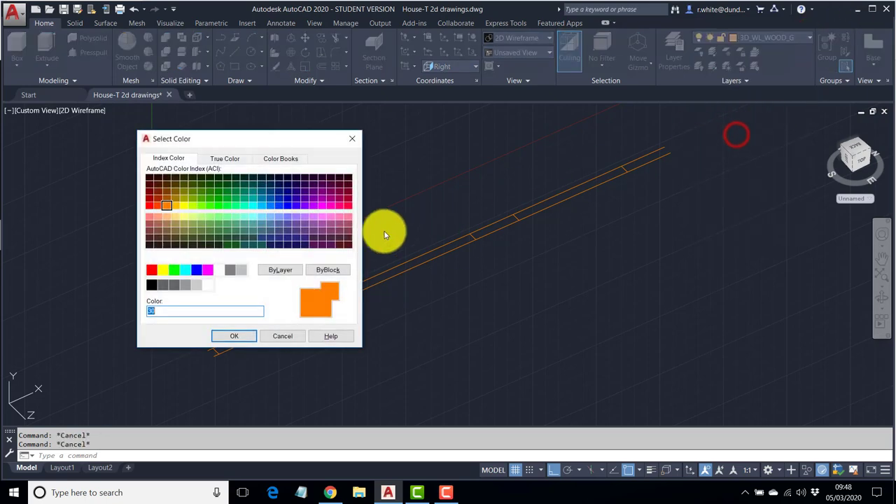
click(306, 214)
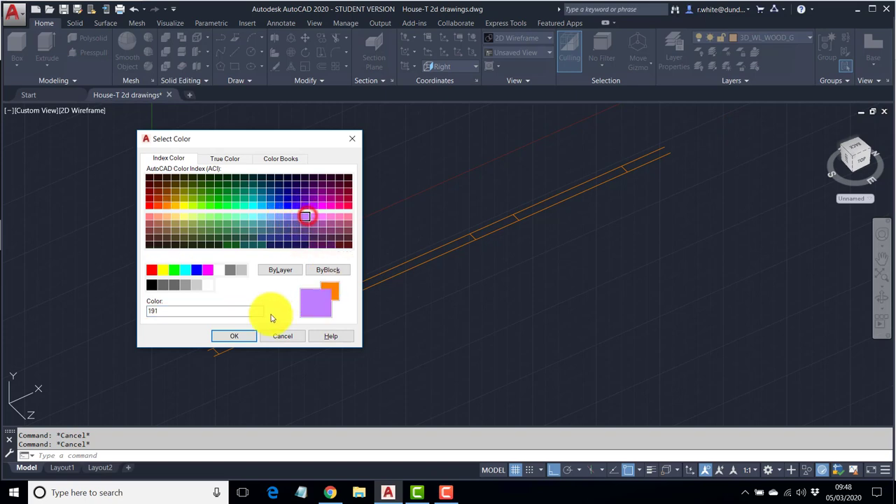
click(234, 336)
middle_drag(363, 305, 379, 320)
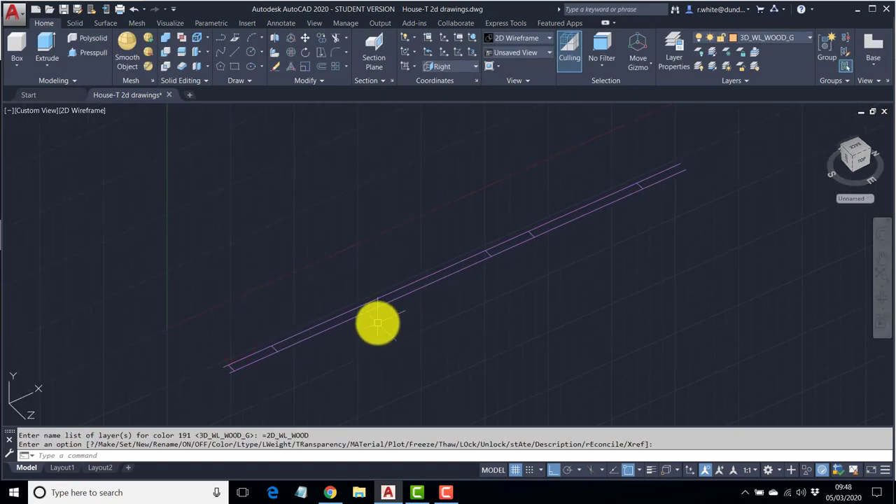
scroll(231, 376, up, 2)
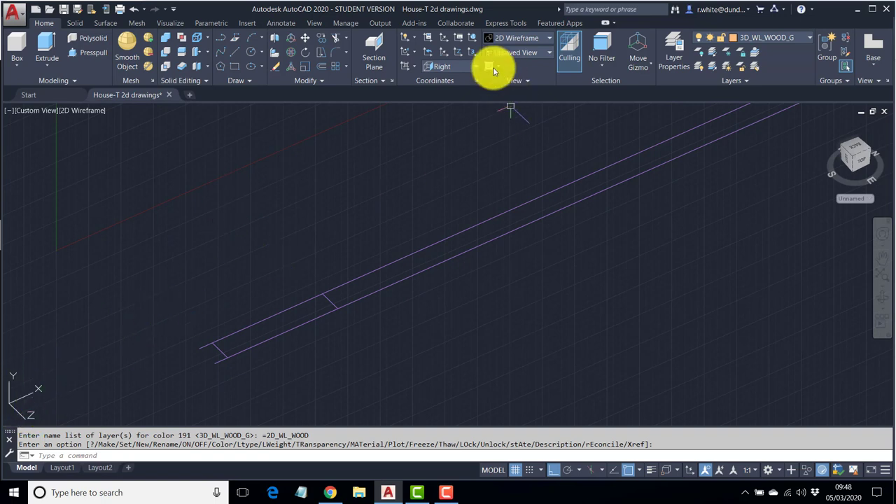
Step: Switch the coordinate system to World and start a line at the wall's tick endpoint
click(475, 66)
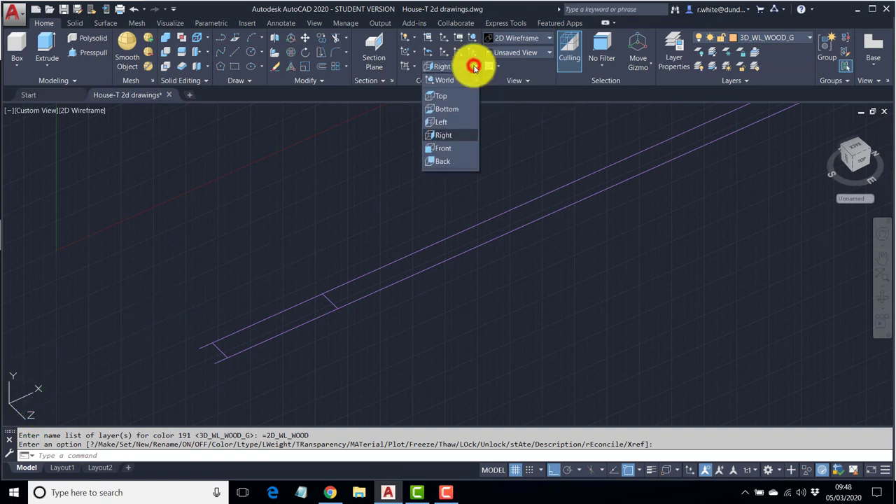
click(448, 80)
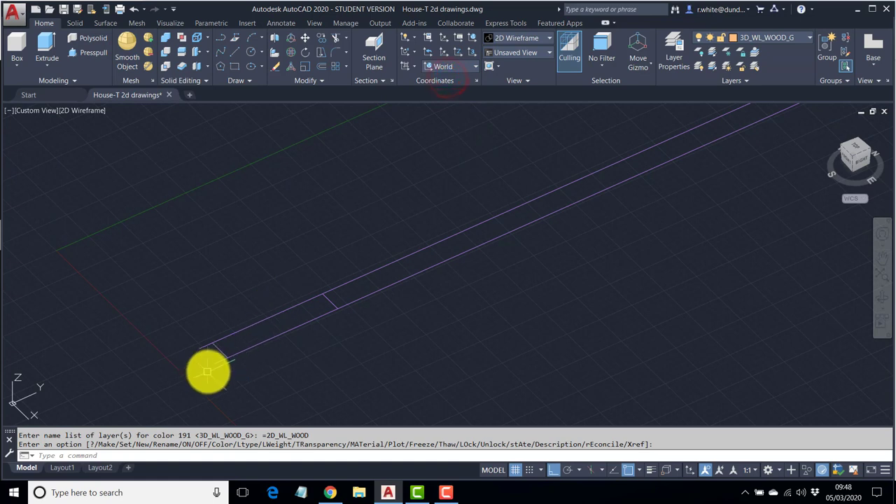
key(Return)
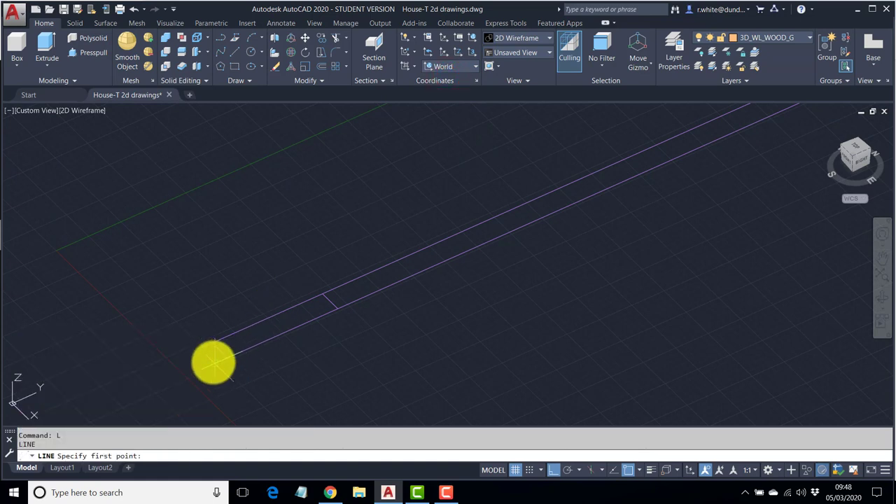
click(213, 361)
key(Escape)
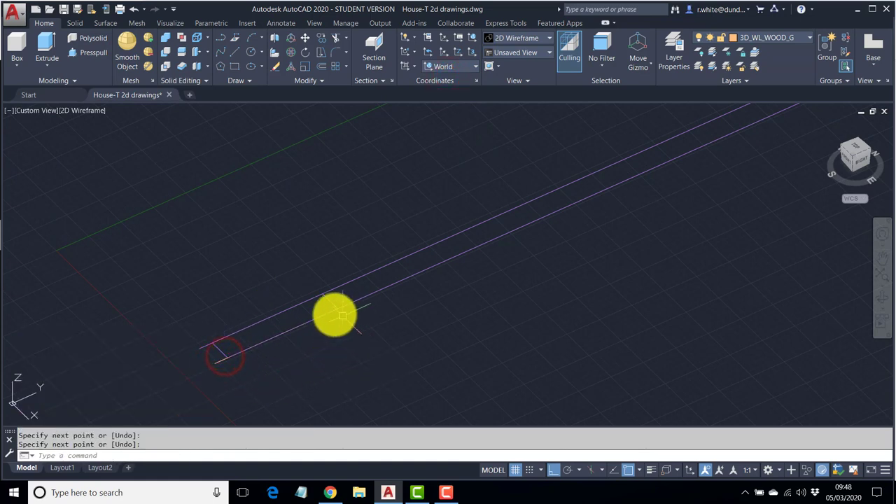
key(Return)
click(335, 307)
Step: Trace orange lines along the lower wall edge through to the far tick
scroll(483, 255, down, 2)
scroll(483, 255, up, 2)
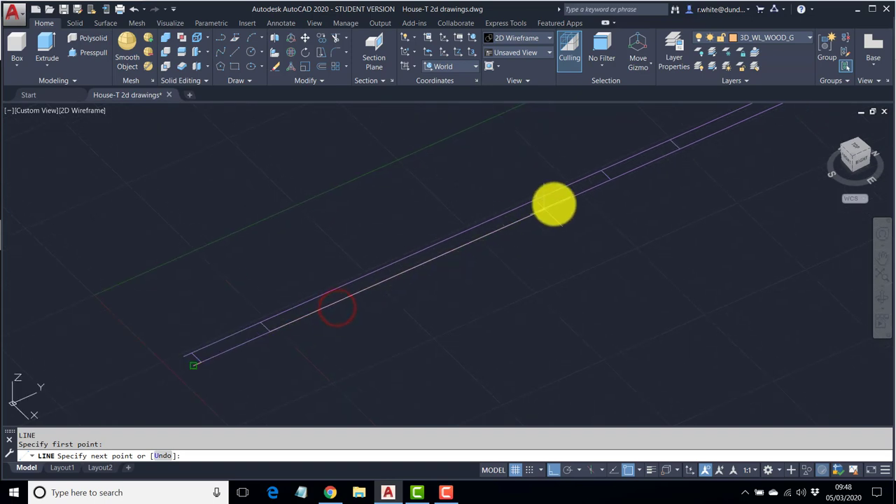
click(609, 180)
scroll(560, 242, up, 1)
key(Escape)
key(Return)
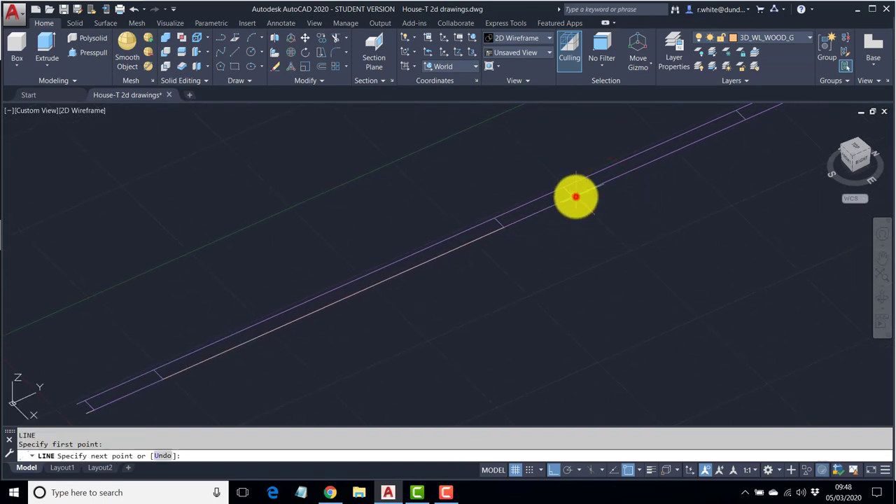
middle_drag(576, 197, 591, 231)
click(660, 168)
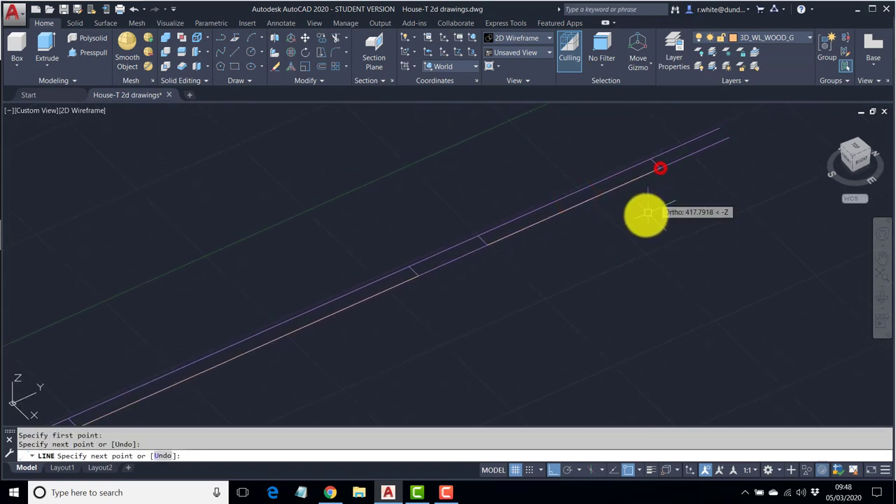
key(Return)
scroll(604, 240, down, 2)
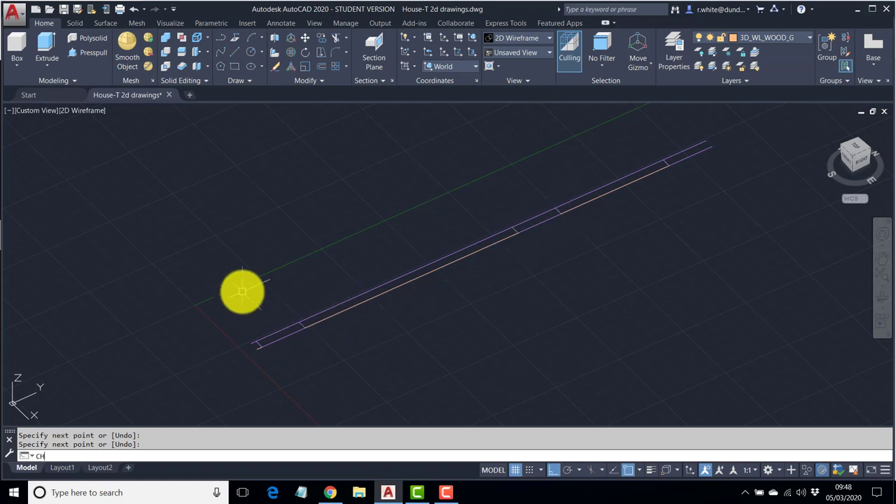
Step: In Properties, set the three traced orange lines' thickness to 3000, then lower it to 2000
key(Return)
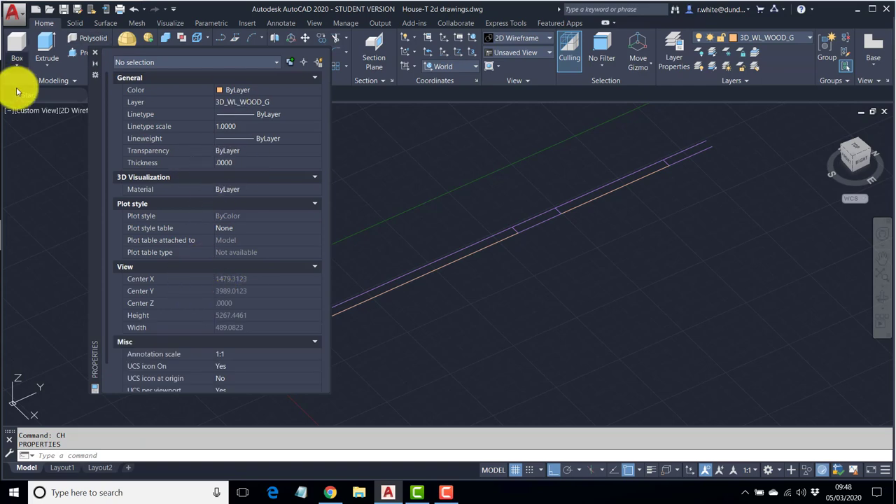
drag(98, 144, 42, 163)
mouse_move(376, 232)
middle_down()
mouse_move(471, 216)
mouse_move(446, 246)
middle_up()
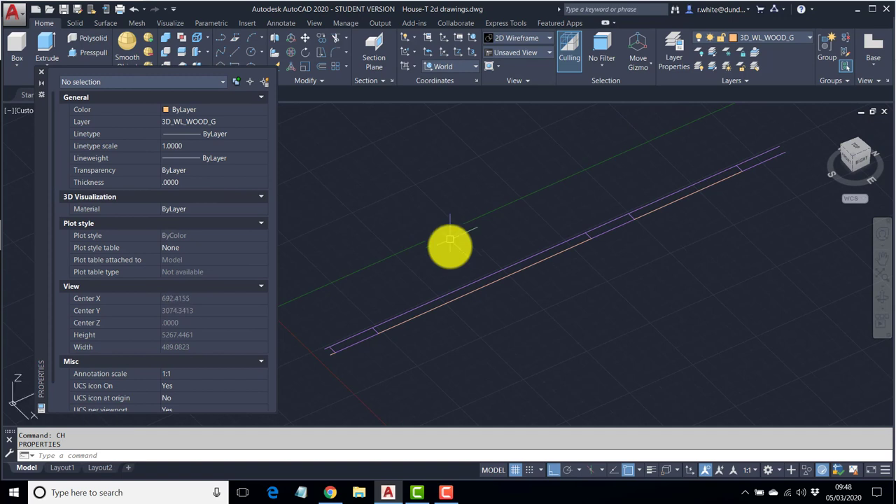
click(329, 355)
click(420, 315)
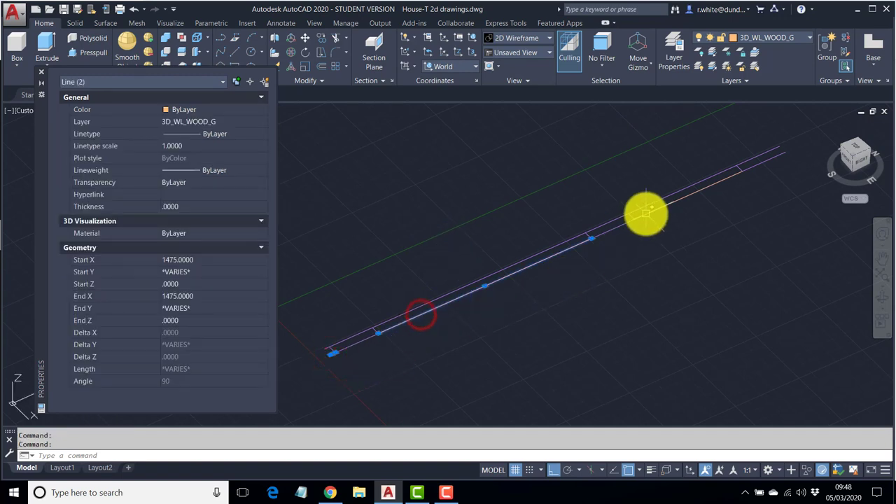
click(645, 214)
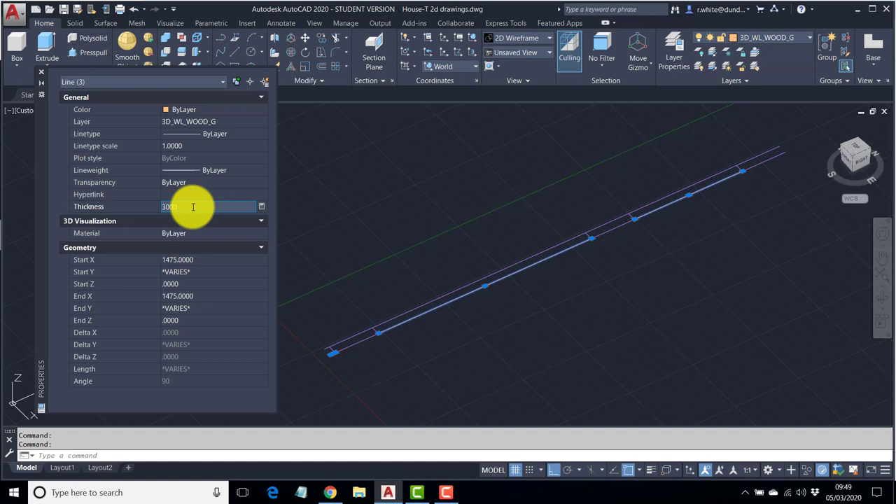
key(Return)
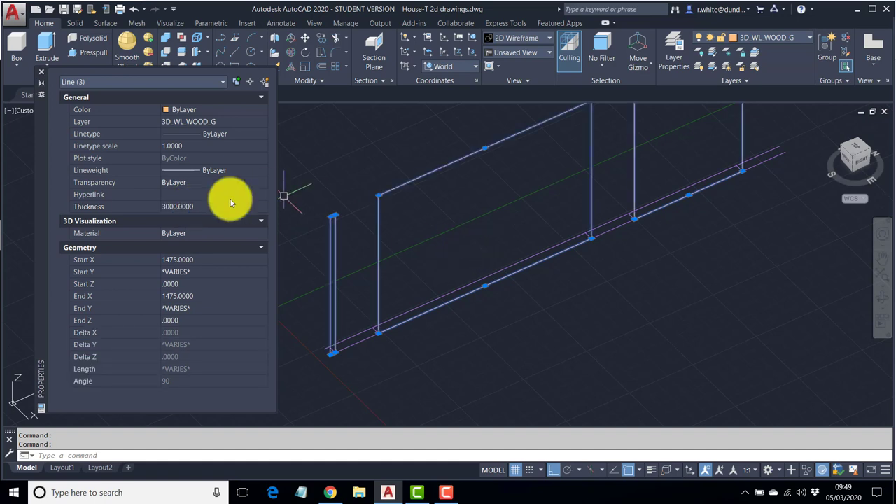
click(203, 207)
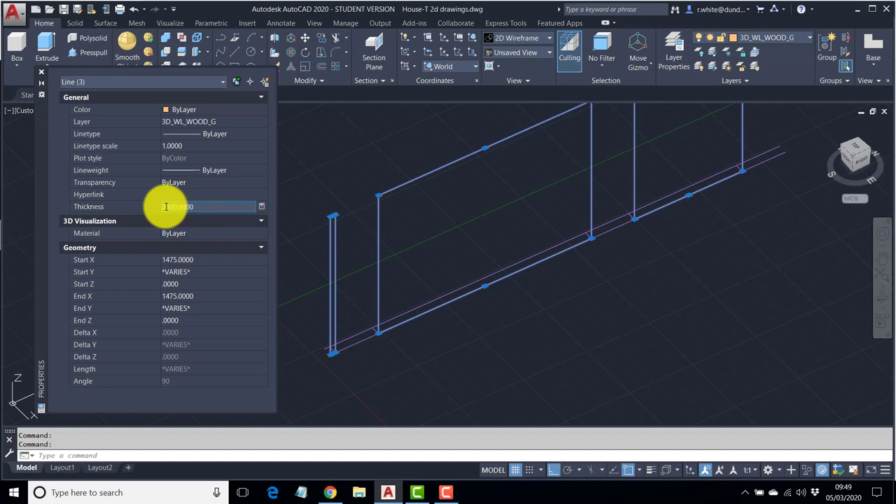
key(Return)
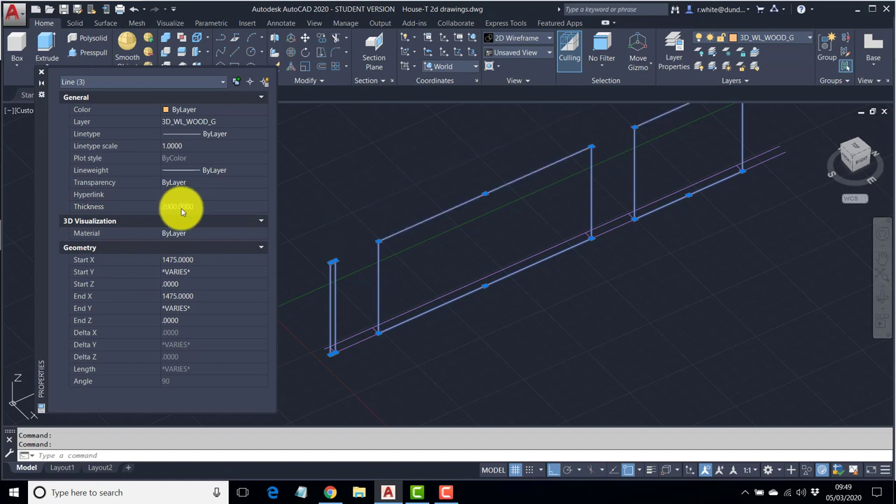
click(39, 75)
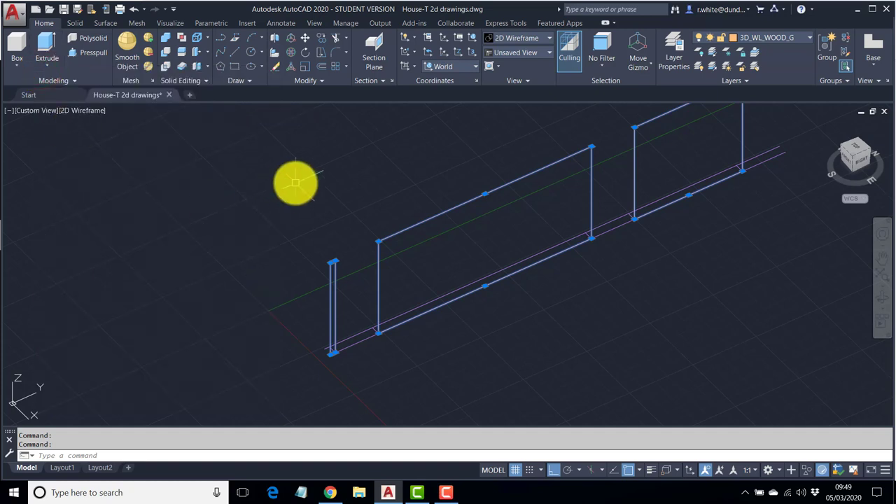
Step: Clear the selection and switch the viewport visual style to Shaded with edges
key(Escape)
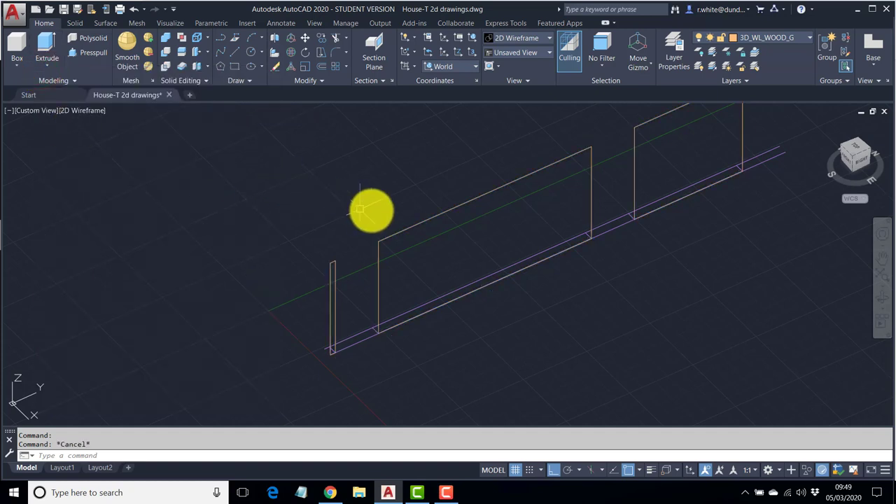
scroll(371, 217, down, 5)
middle_drag(372, 222, 350, 279)
scroll(350, 279, up, 4)
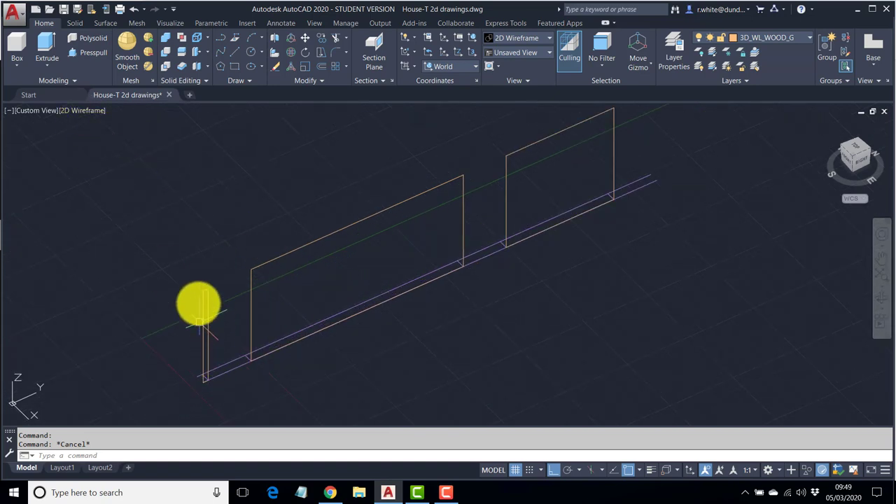
click(83, 111)
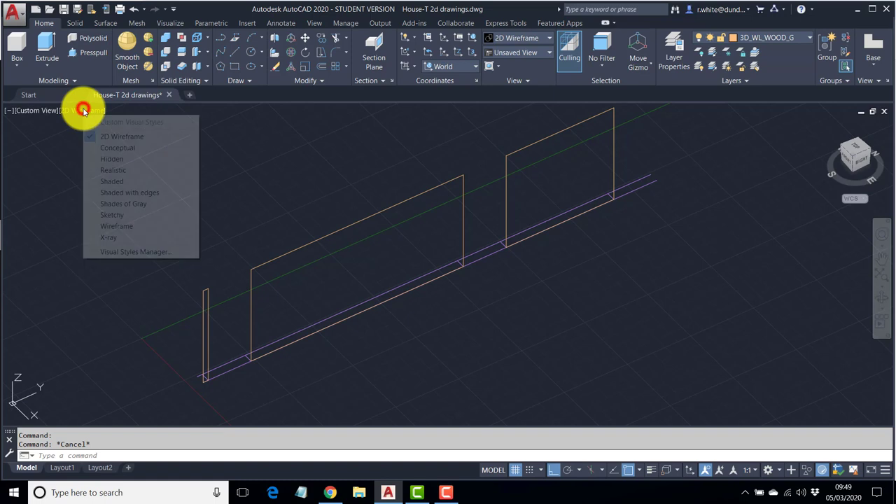
click(129, 193)
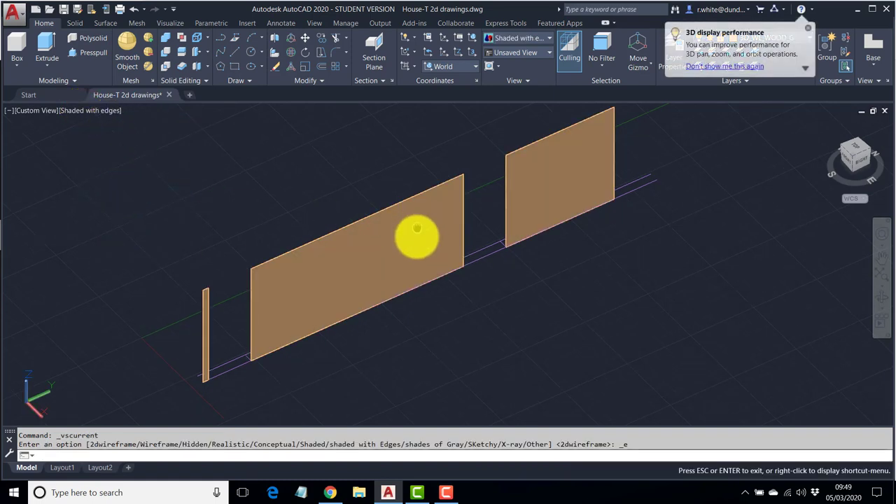
scroll(417, 229, down, 2)
Step: Try stretching the right wall panel's corners with grips, then undo the edits
click(515, 184)
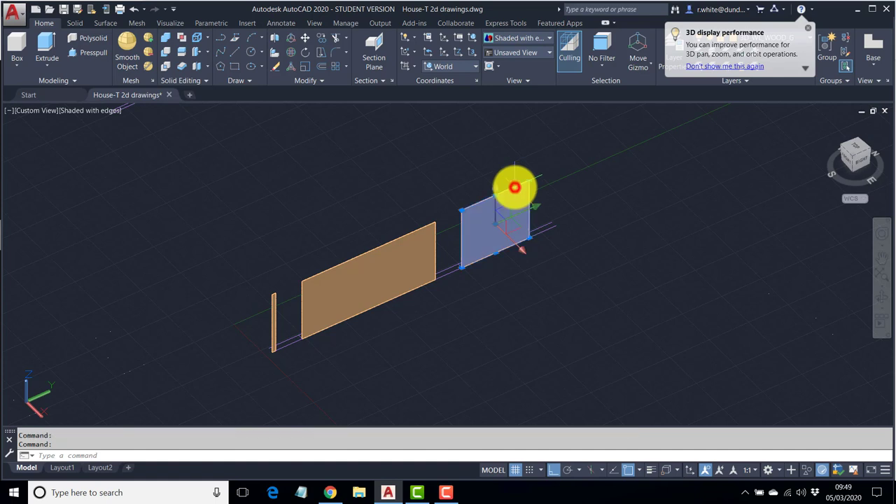
click(529, 182)
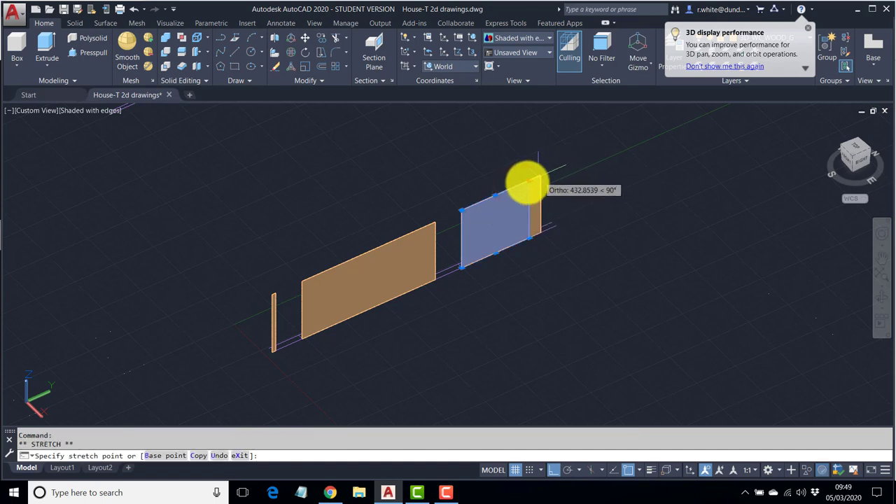
click(485, 188)
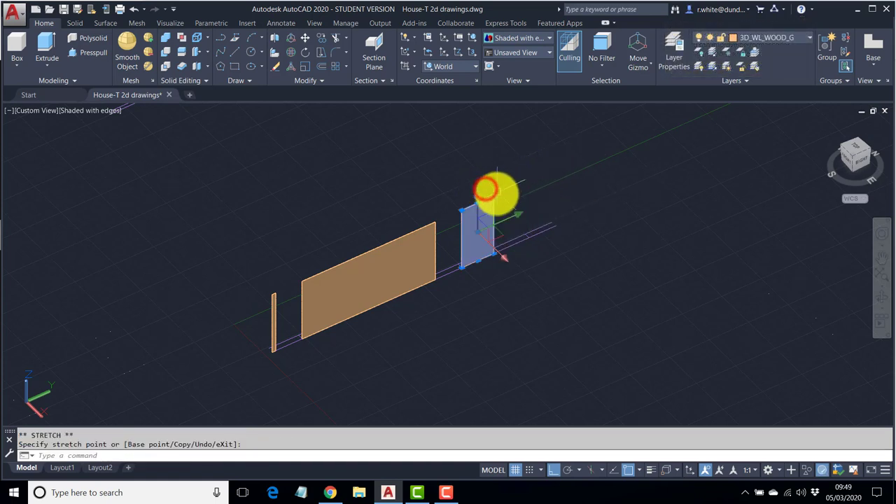
click(494, 196)
click(497, 168)
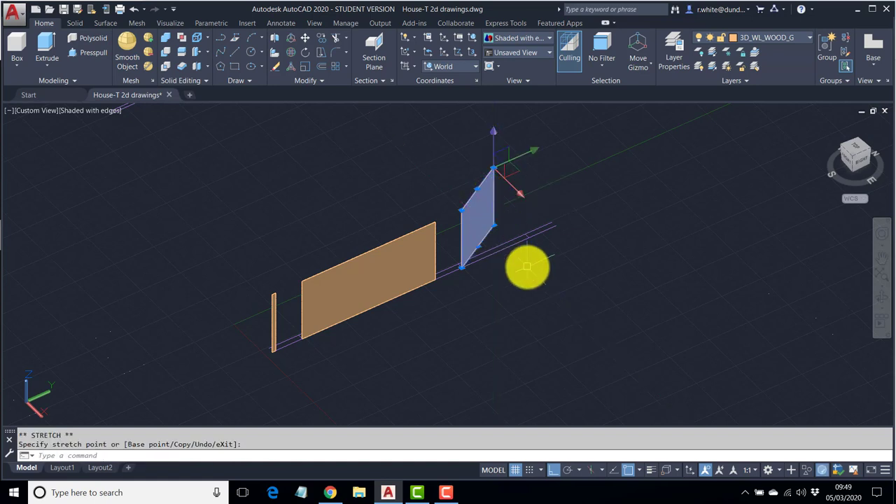
key(ctrl+z)
key(ctrl+z)
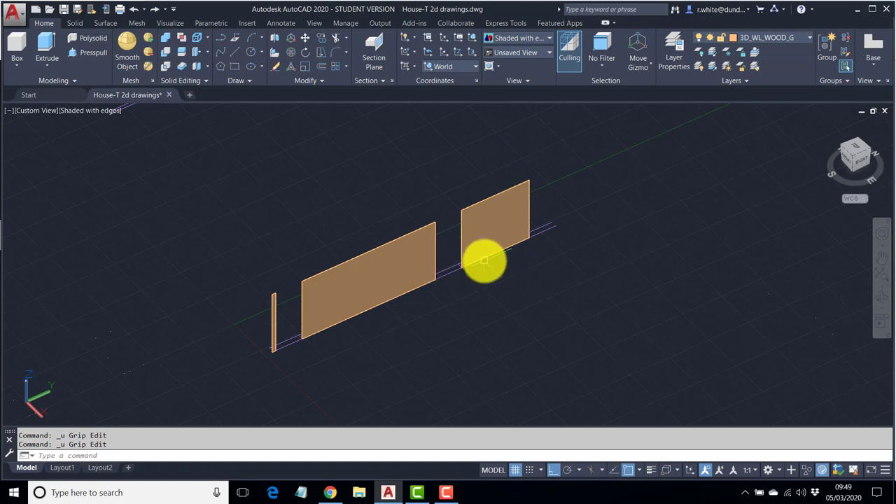
Step: Draw a line across the base of the right wall panel
text(l)
key(Return)
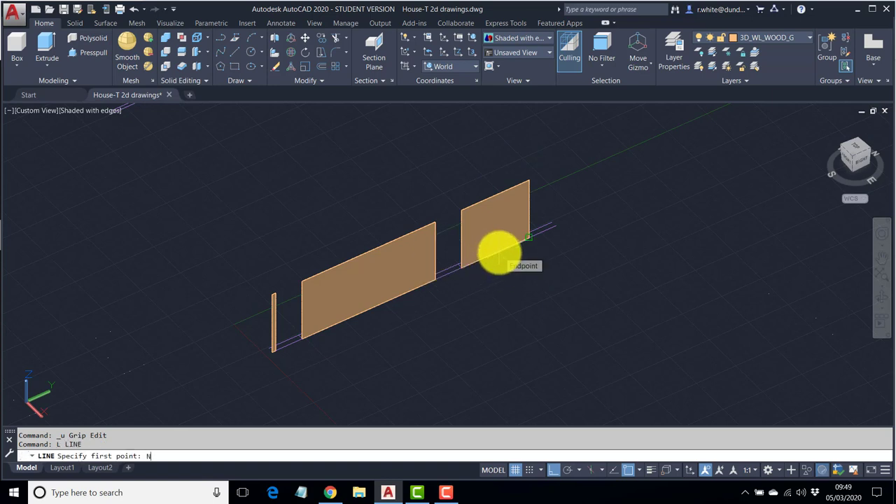
click(498, 255)
click(543, 299)
key(Return)
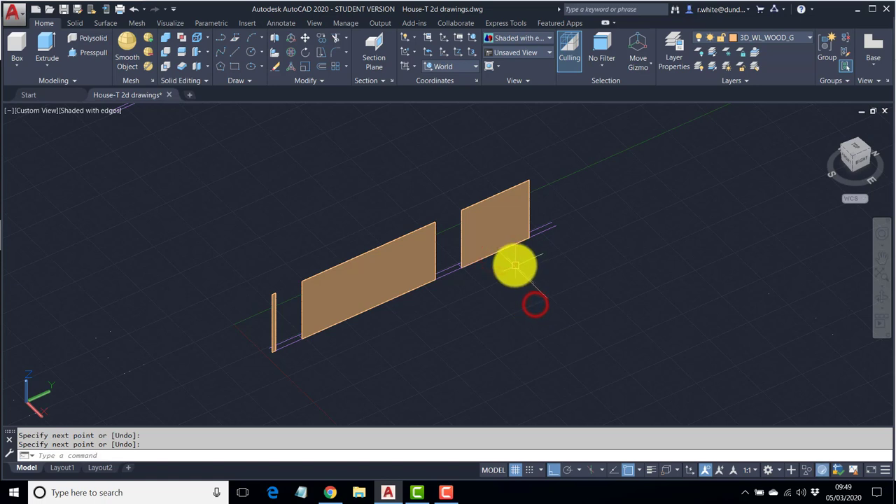
Step: Trim the right wall at the new line, then undo the trim to restore it
text(tr)
key(Return)
click(511, 258)
key(Return)
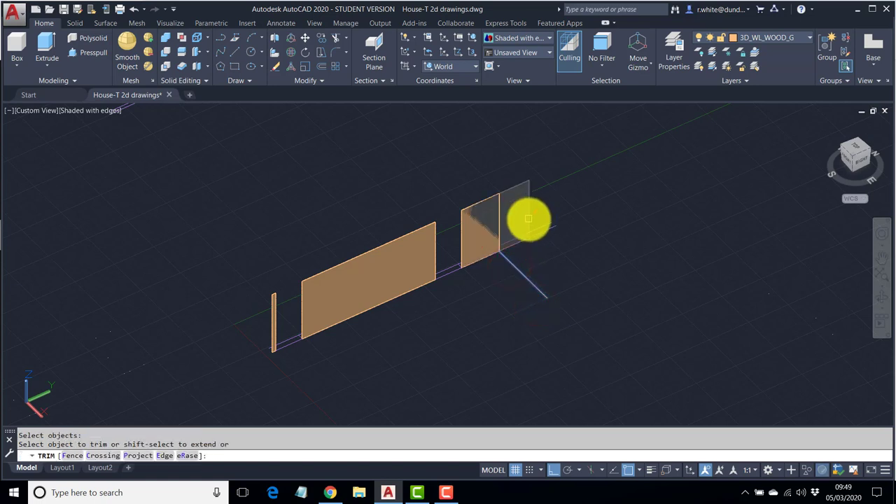
click(529, 220)
key(Escape)
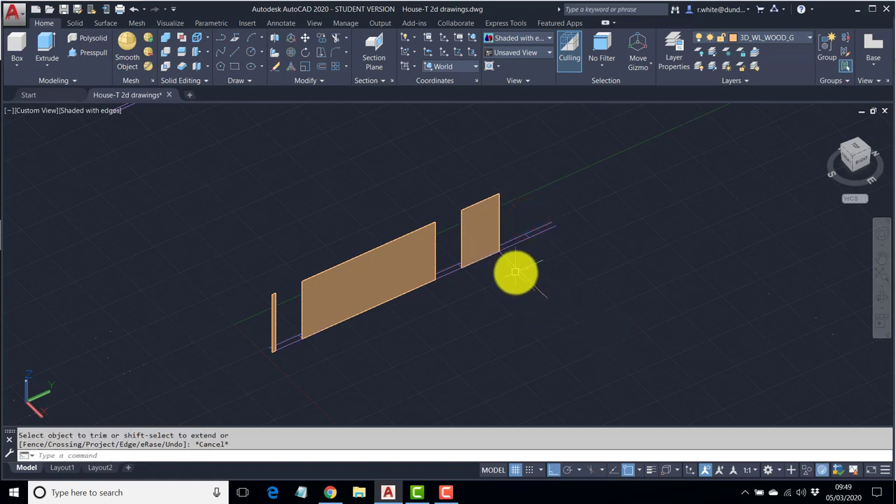
text(E)
key(Return)
text(U)
key(Return)
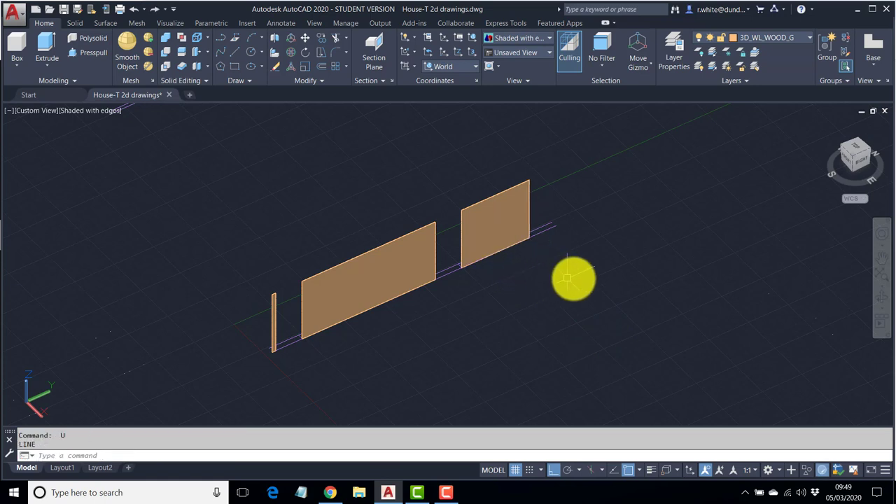
Step: Start a circle with its centre to the right of the walls
text(C)
key(Return)
click(582, 284)
Step: Finish the circle, match the right wall's thickness onto it, then delete the resulting cylinder
click(600, 299)
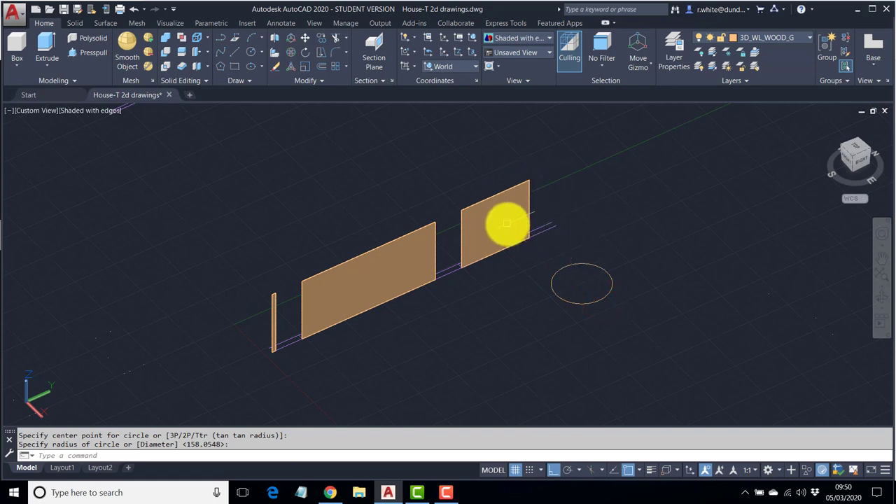
text(MA)
key(Return)
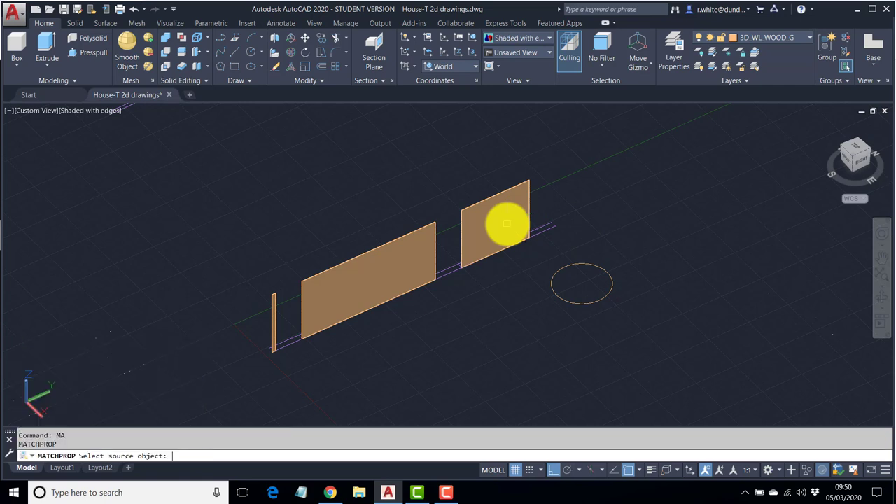
click(527, 179)
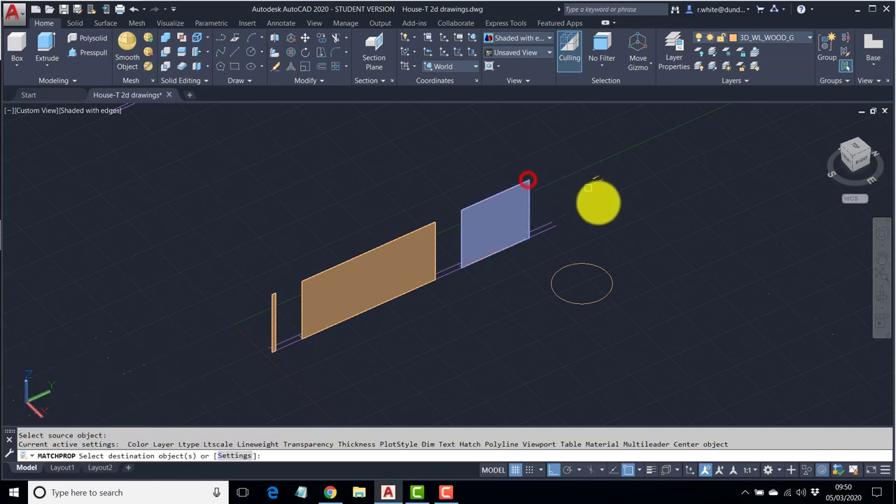
click(601, 267)
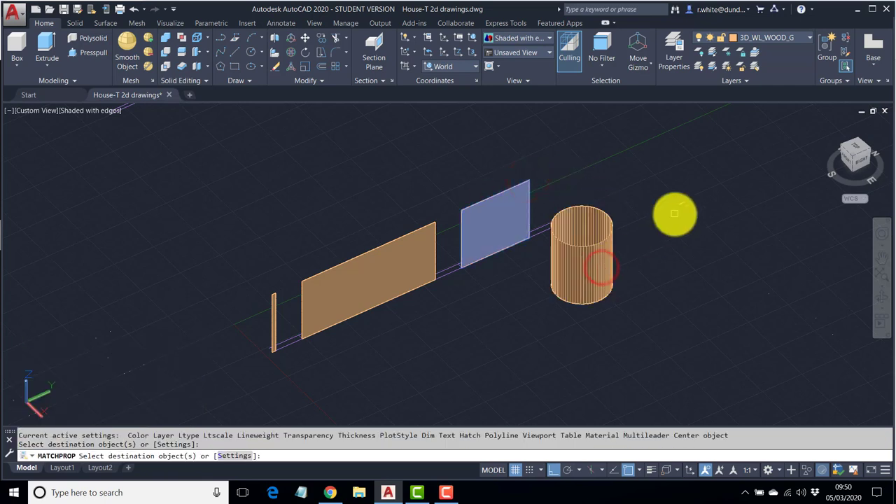
key(Escape)
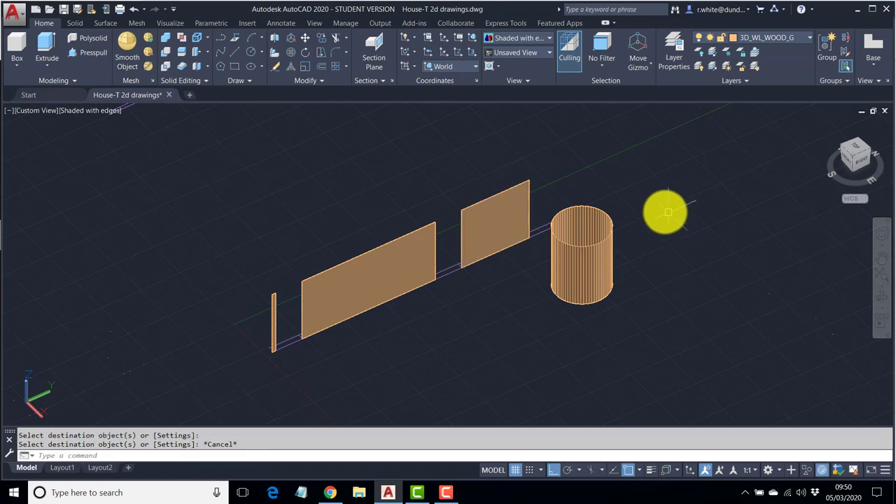
click(594, 207)
key(Delete)
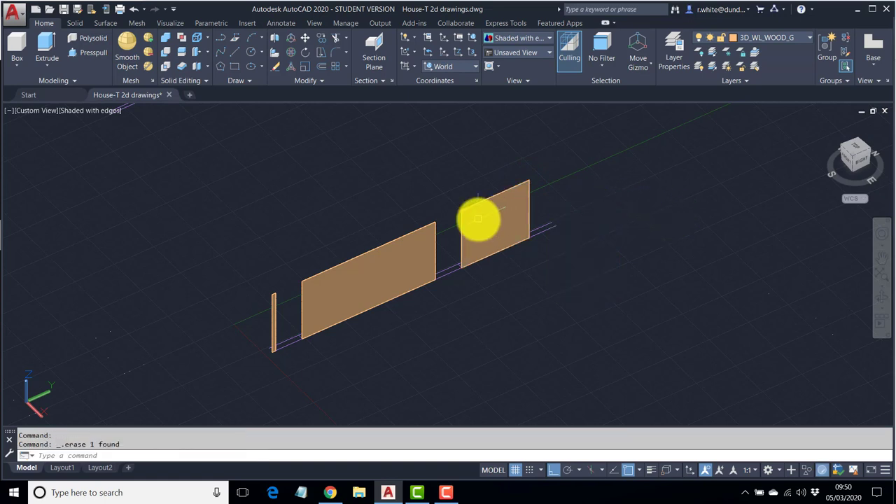
Step: Copy the long wall line from its endpoint up to the right panel's top corner
middle_drag(294, 225, 306, 230)
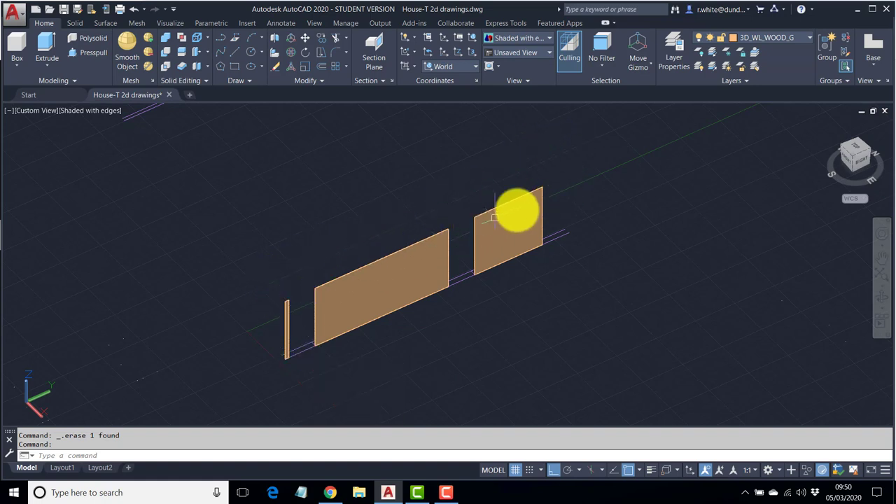
text(p)
key(Return)
click(307, 352)
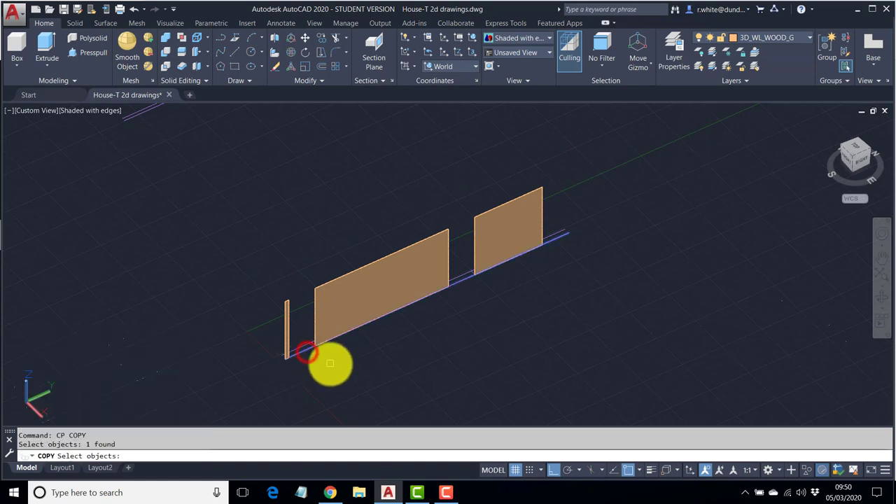
key(Return)
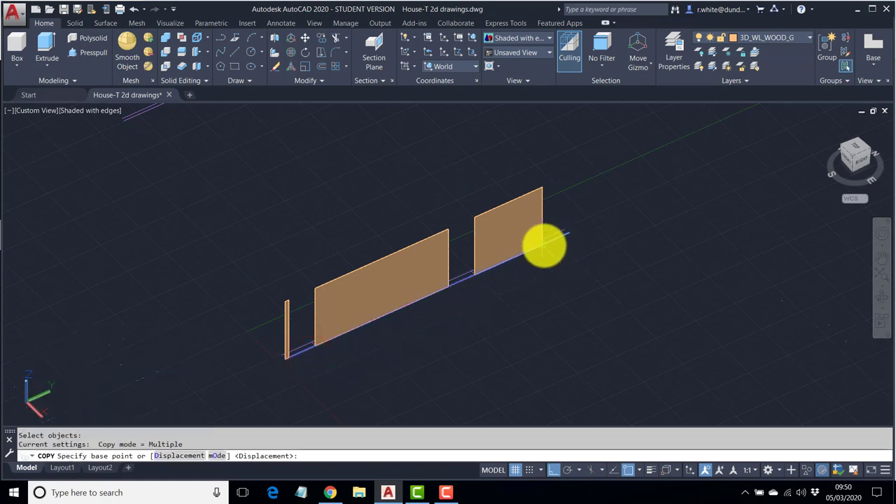
click(544, 245)
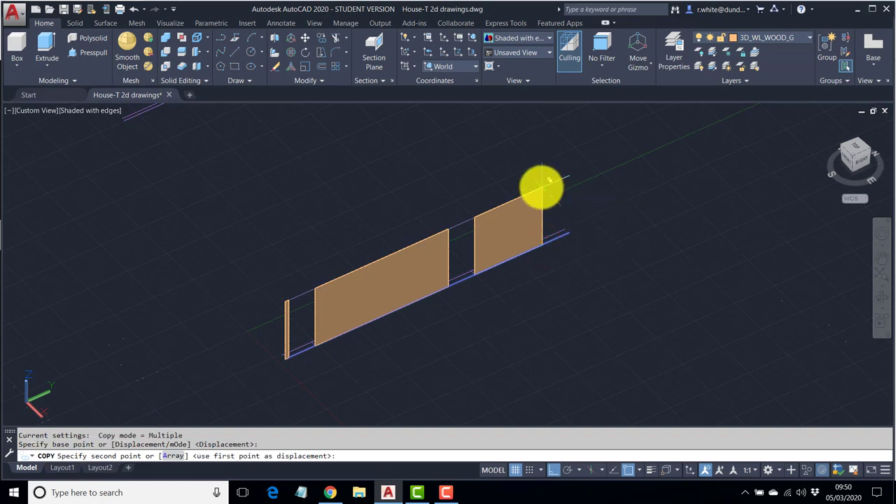
click(542, 188)
key(Escape)
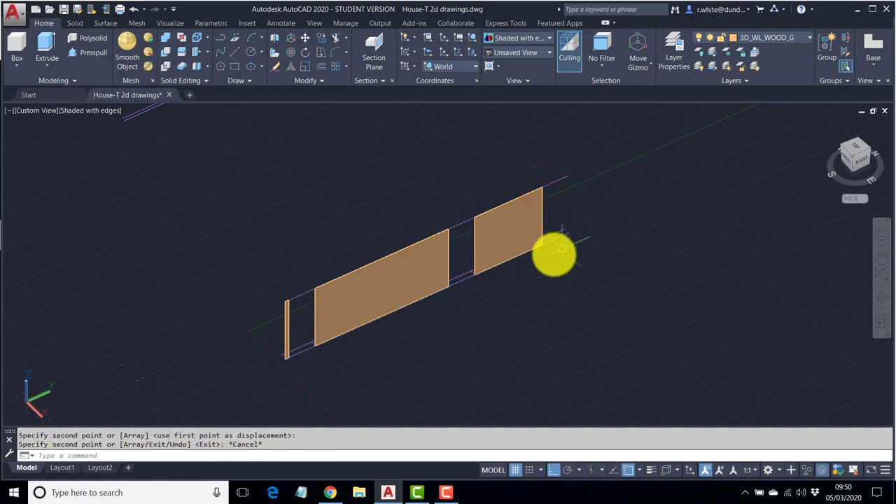
shift+middle_drag(470, 293, 470, 262)
scroll(496, 276, down, 5)
scroll(470, 262, up, 5)
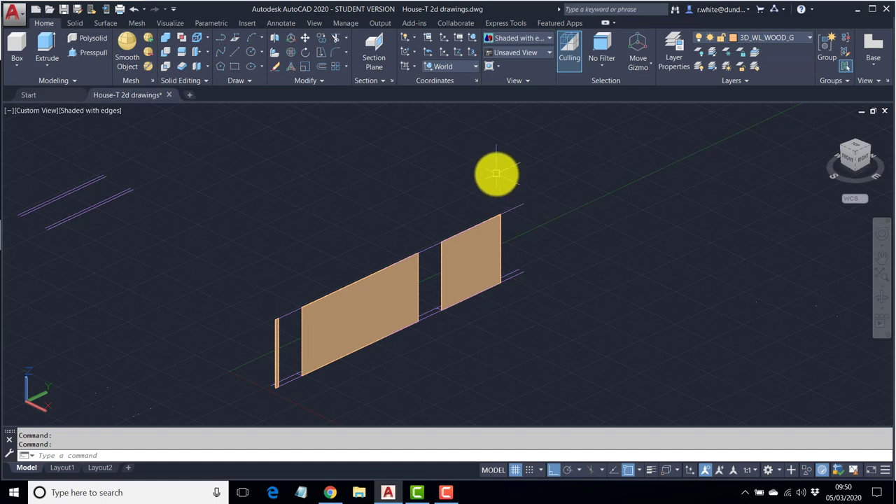
key(Escape)
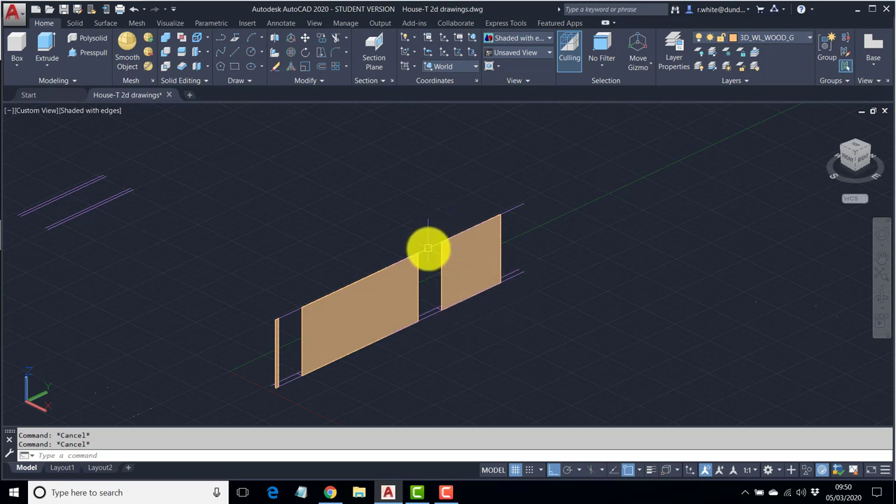
Step: Give the copied top line a 1000 thickness and move it to layer 3D_WL_WOOD_G
key(Return)
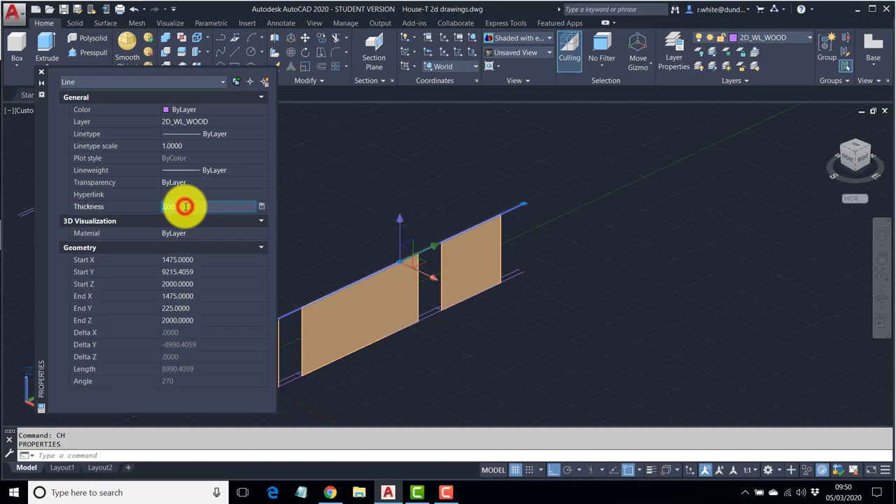
text(1000)
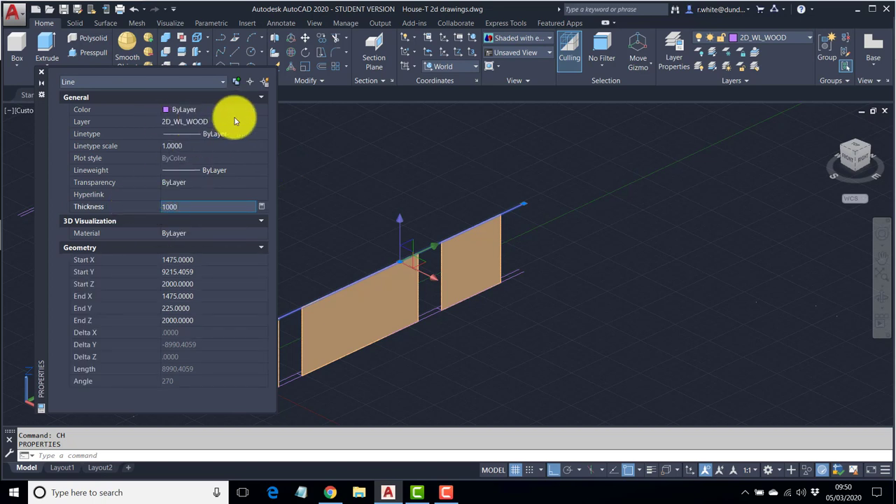
click(258, 124)
click(261, 122)
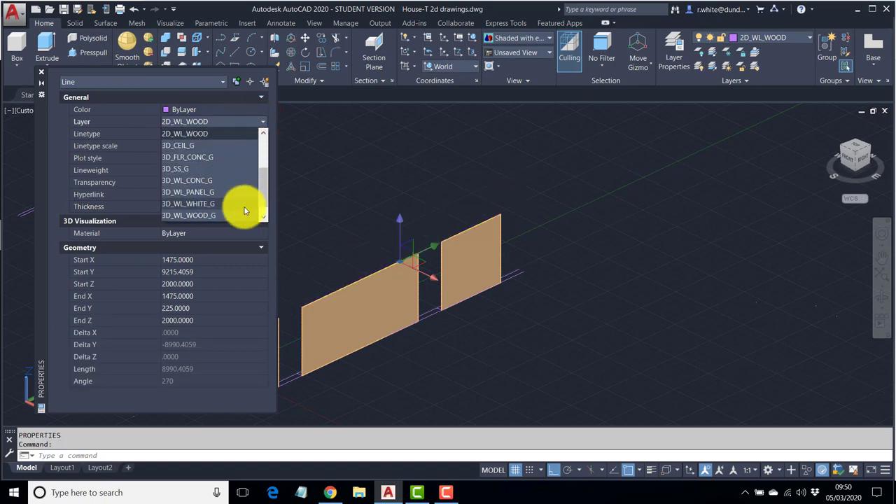
click(199, 216)
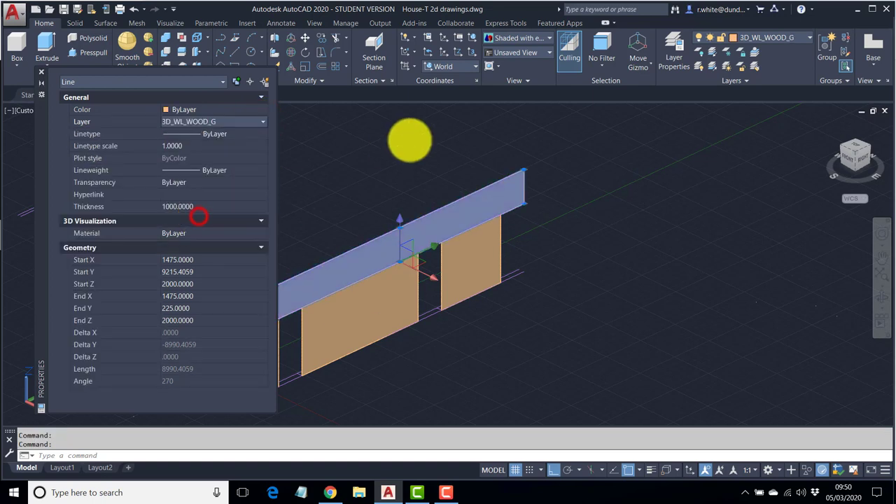
click(38, 72)
key(Escape)
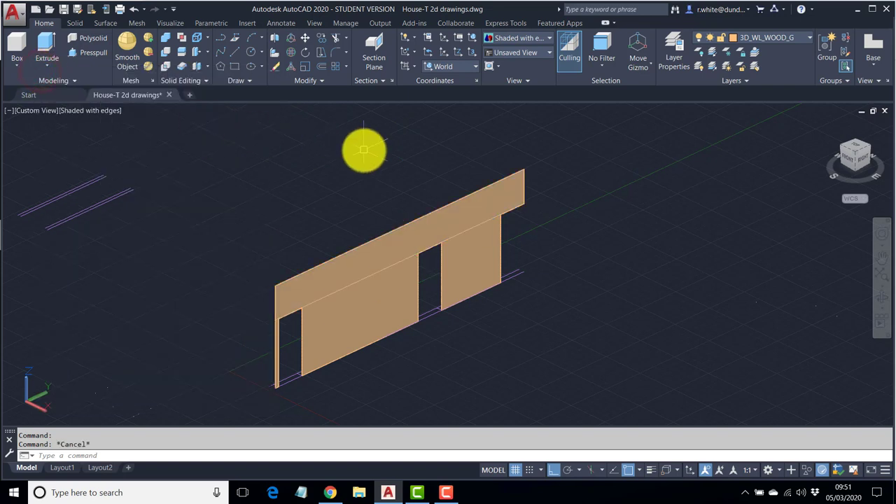
shift+middle_drag(432, 266, 400, 287)
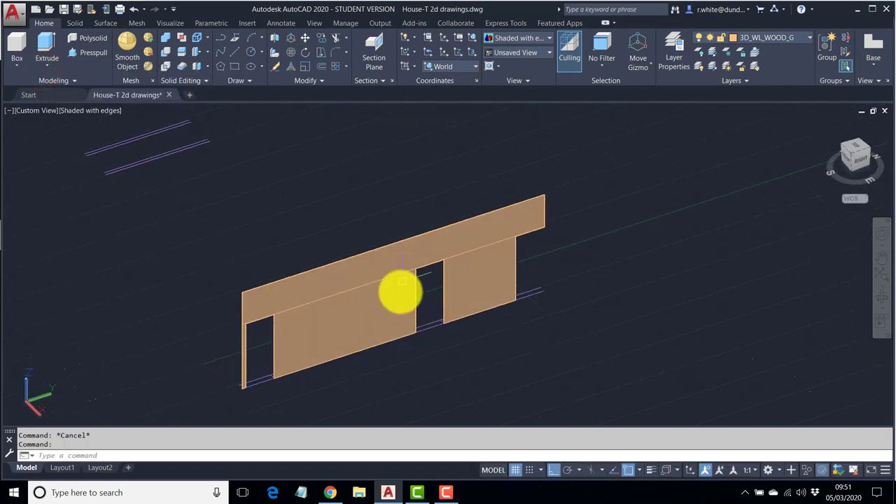
scroll(381, 311, up, 4)
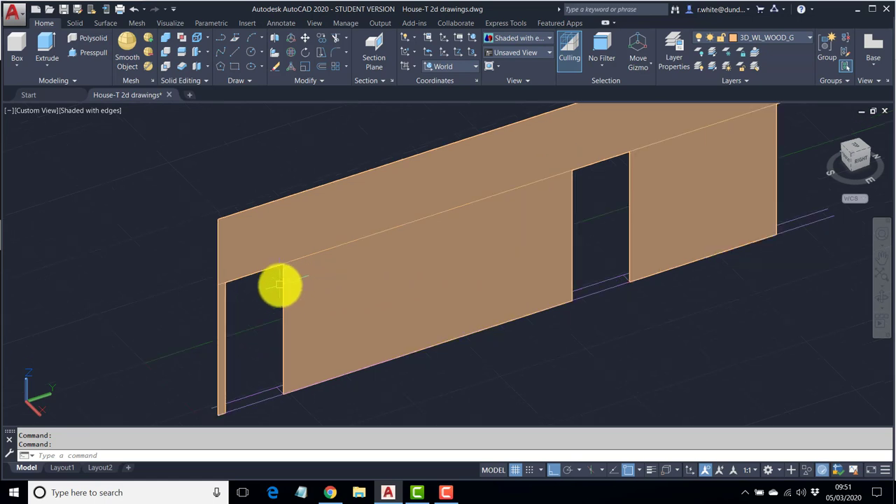
scroll(240, 283, up, 2)
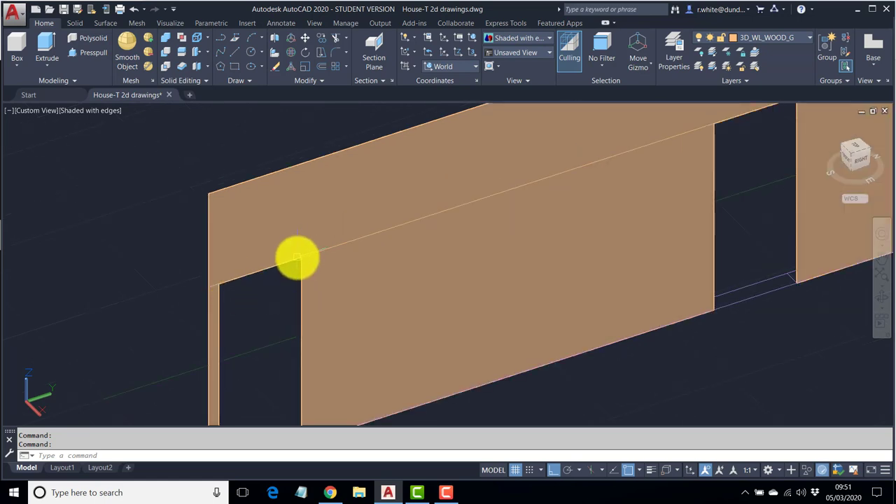
mouse_move(302, 258)
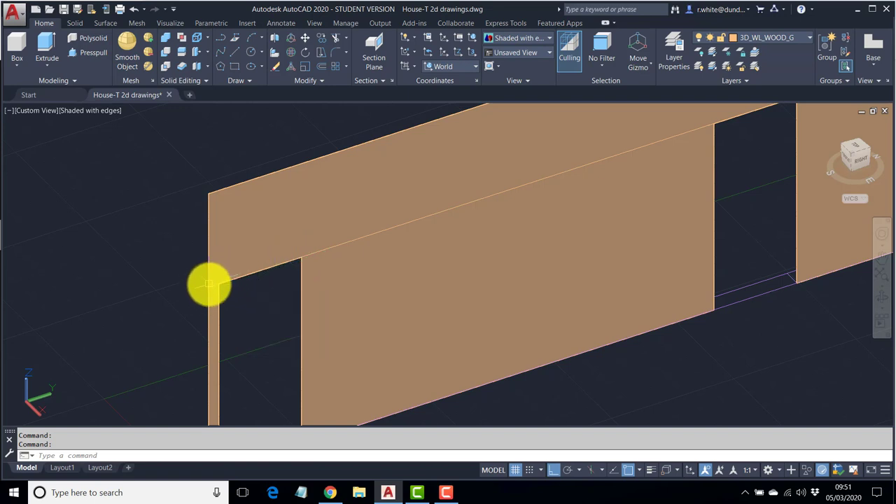
scroll(214, 293, down, 3)
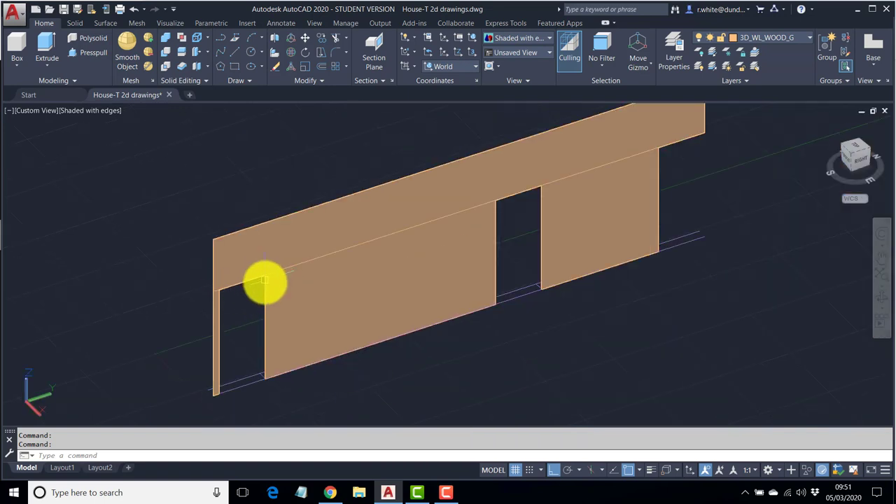
scroll(265, 282, up, 3)
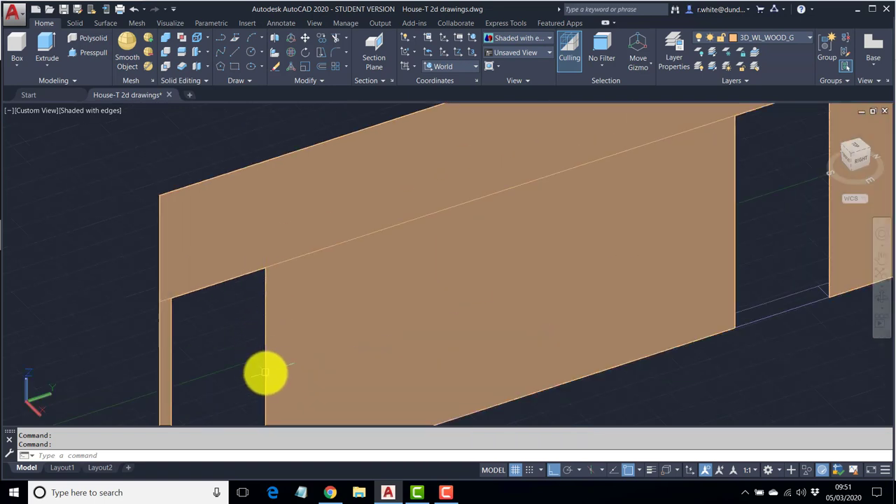
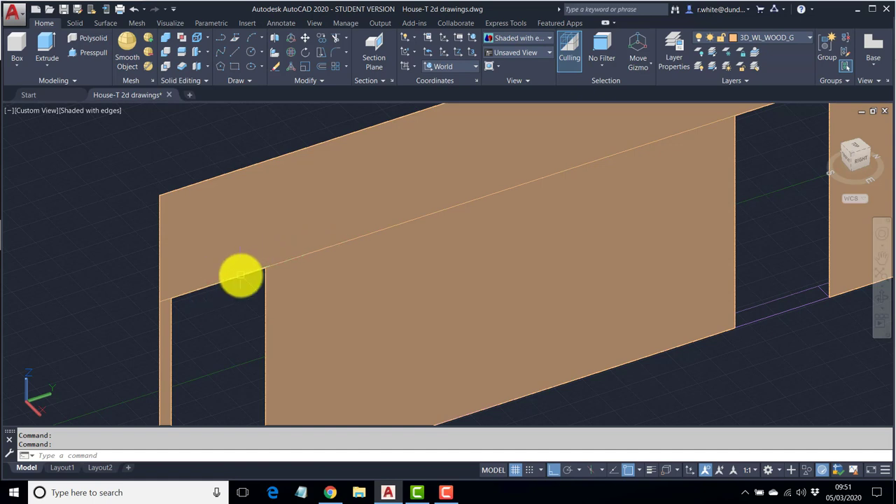
Step: Zoom out and orbit the shaded wall to an end-on view from its opposite side
scroll(259, 283, down, 5)
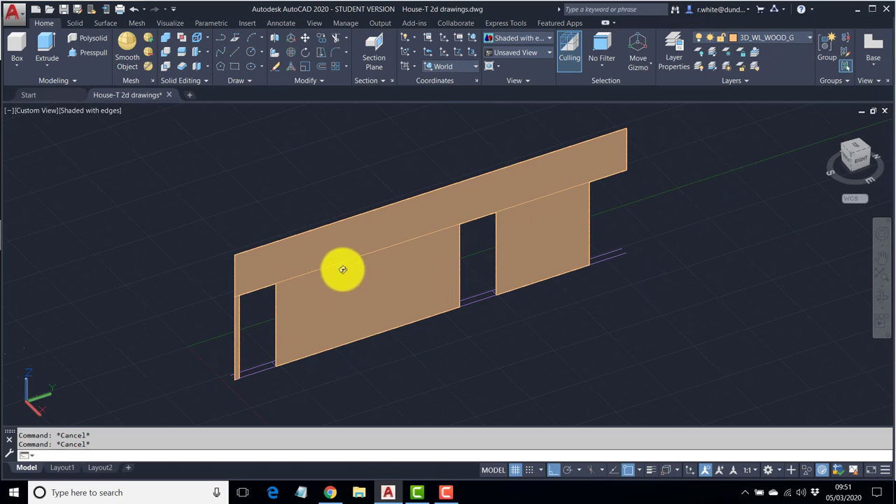
shift+middle_drag(343, 269, 311, 280)
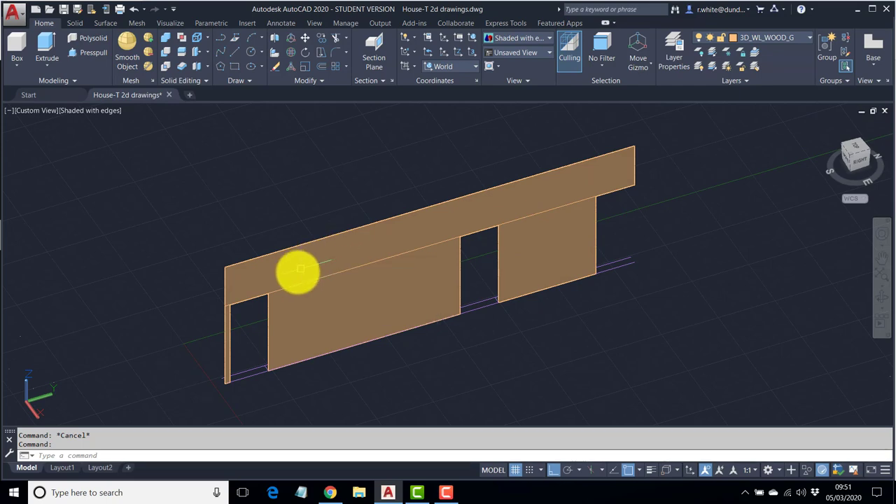
mouse_move(260, 286)
shift+middle_down()
mouse_move(296, 287)
mouse_move(317, 267)
mouse_move(394, 250)
mouse_move(408, 261)
mouse_move(360, 246)
mouse_move(385, 315)
mouse_move(434, 305)
mouse_move(394, 294)
shift+middle_up()
Step: Switch the viewport visual style from Shaded with edges to 2D Wireframe
click(96, 110)
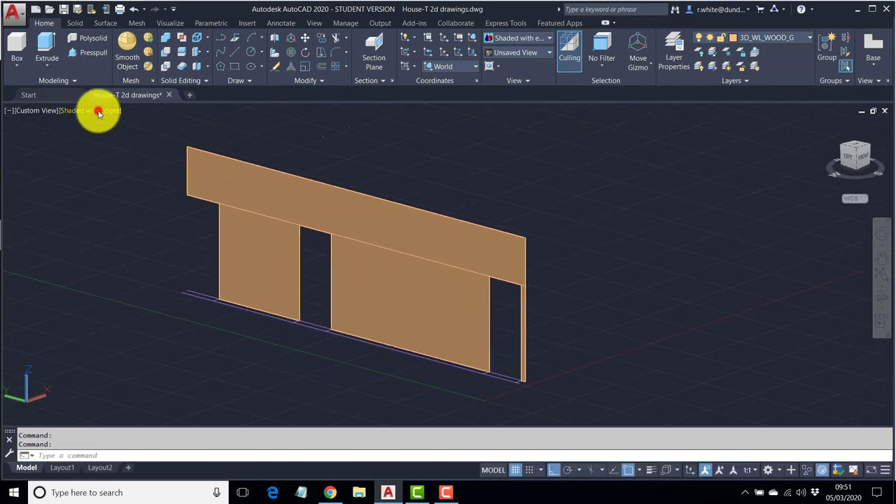
click(126, 136)
mouse_move(290, 246)
shift+middle_down()
mouse_move(304, 254)
mouse_move(301, 240)
shift+middle_up()
Step: Zoom and pan to the wall's base and select its bottom edge line
scroll(272, 294, up, 2)
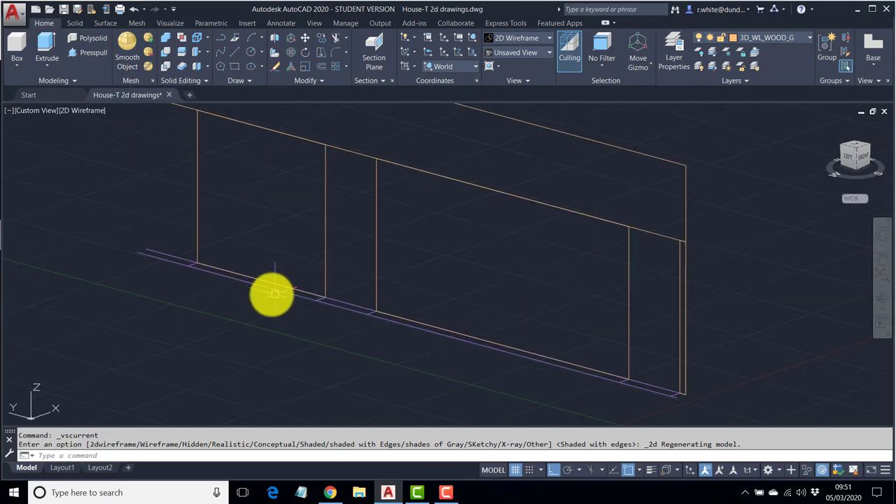
scroll(251, 287, down, 3)
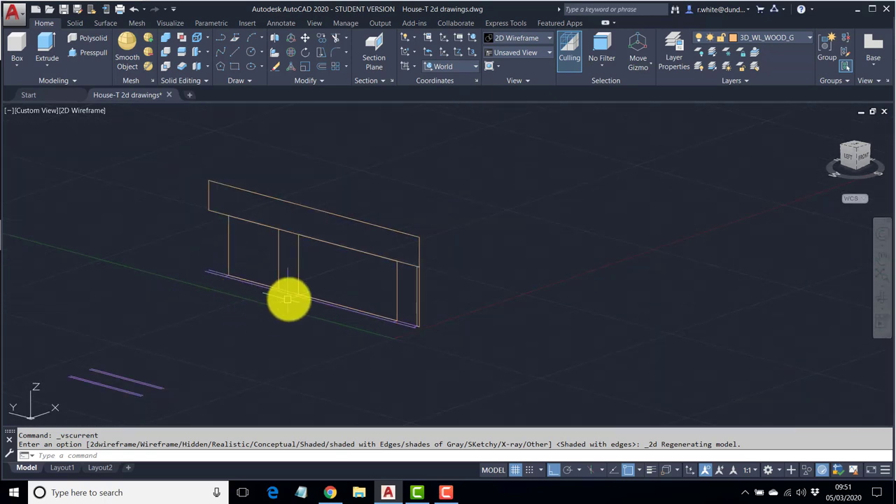
scroll(297, 300, up, 3)
middle_drag(302, 300, 366, 326)
scroll(350, 325, down, 1)
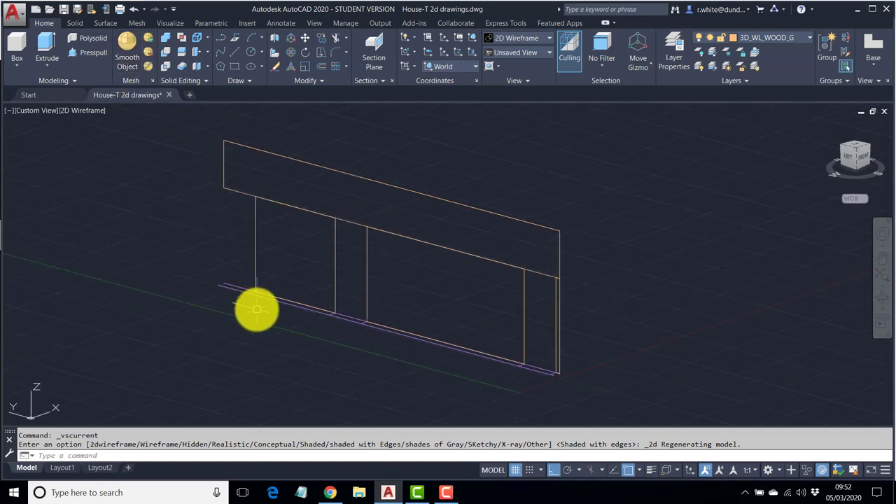
click(237, 291)
scroll(237, 292, up, 3)
Step: Select the four base line segments along the bottom of the wall
click(290, 261)
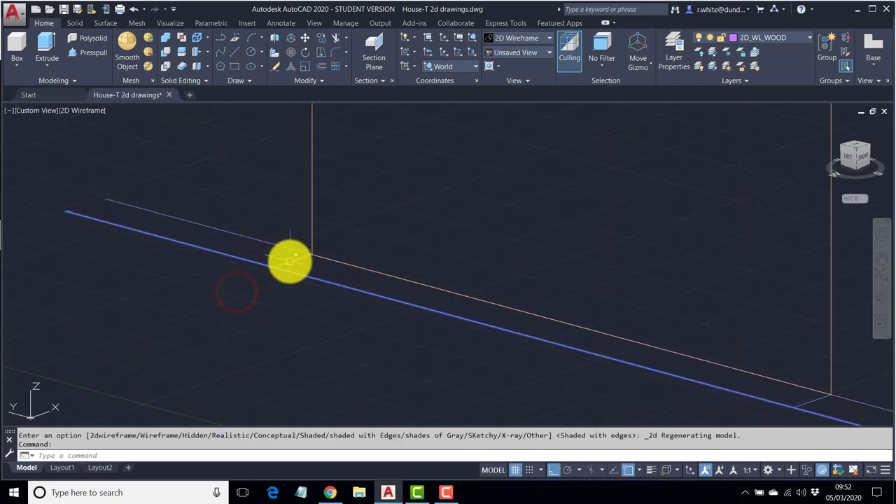
scroll(413, 308, down, 3)
scroll(420, 312, up, 3)
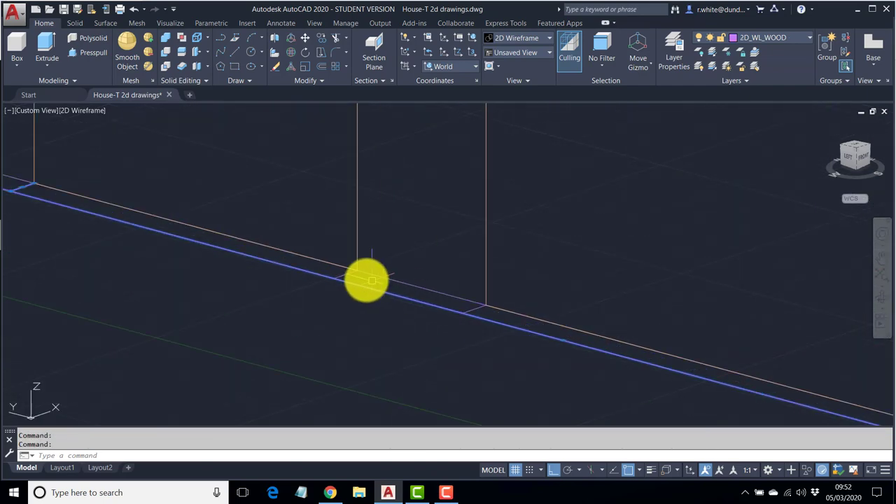
click(472, 306)
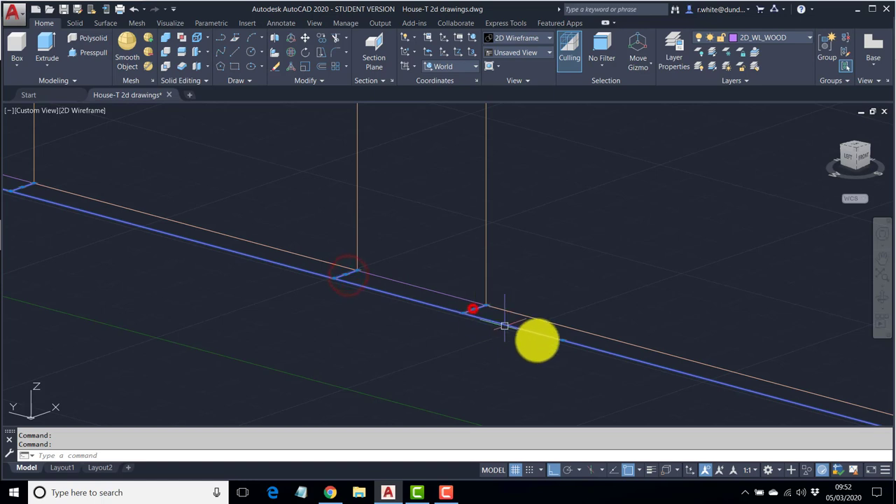
scroll(390, 270, down, 3)
scroll(585, 329, up, 3)
click(640, 368)
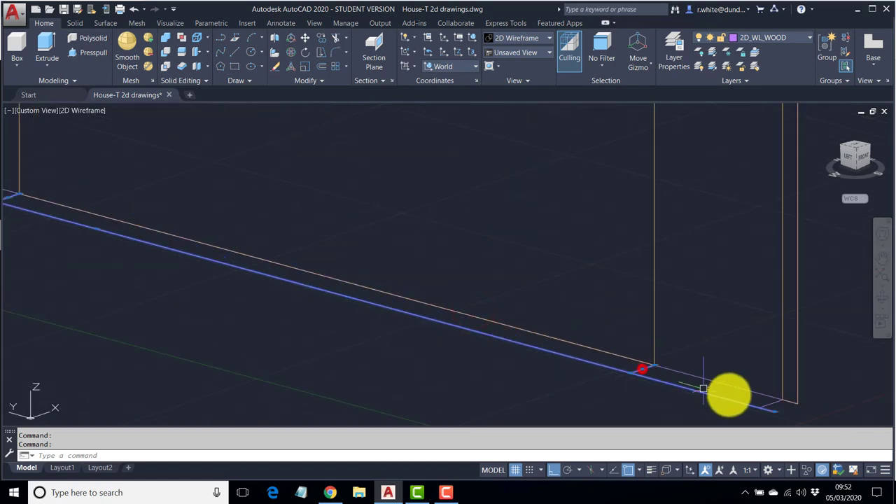
click(770, 405)
scroll(703, 361, down, 3)
scroll(532, 252, up, 1)
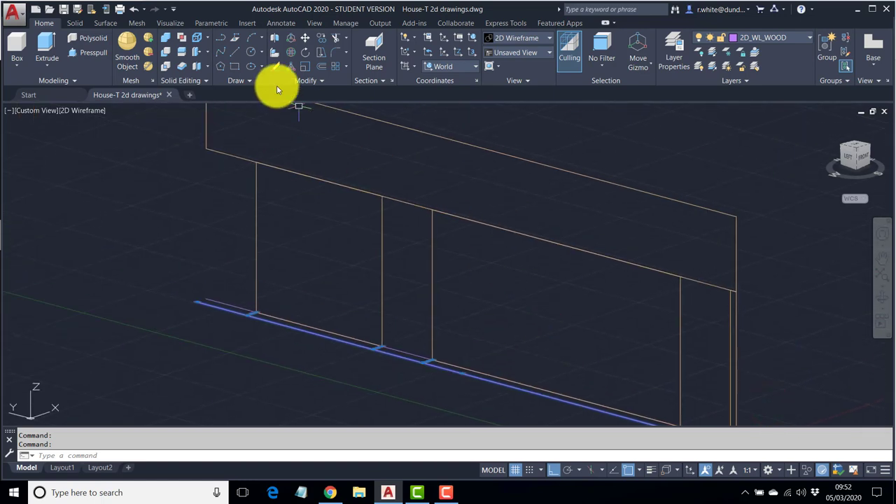
Step: Copy the selected base lines from their end point up to the top of the door openings
click(321, 39)
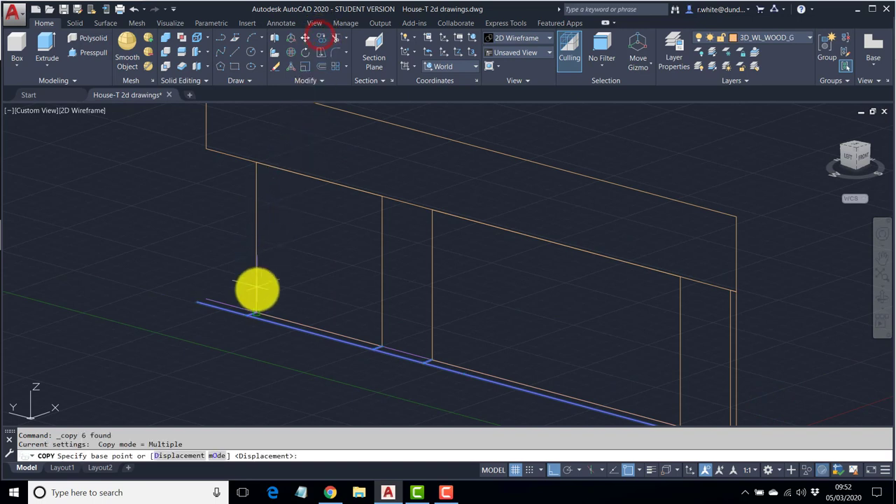
click(257, 309)
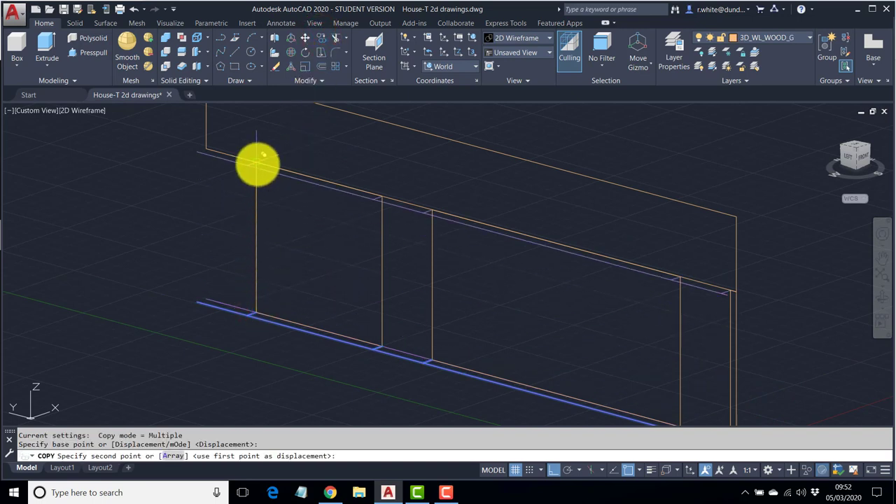
click(257, 164)
scroll(252, 214, down, 3)
key(Return)
scroll(302, 251, up, 2)
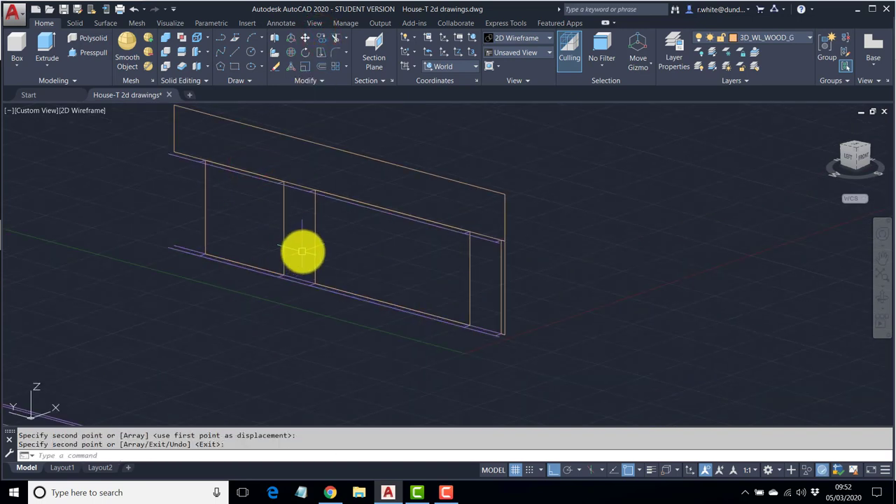
middle_drag(304, 266, 366, 297)
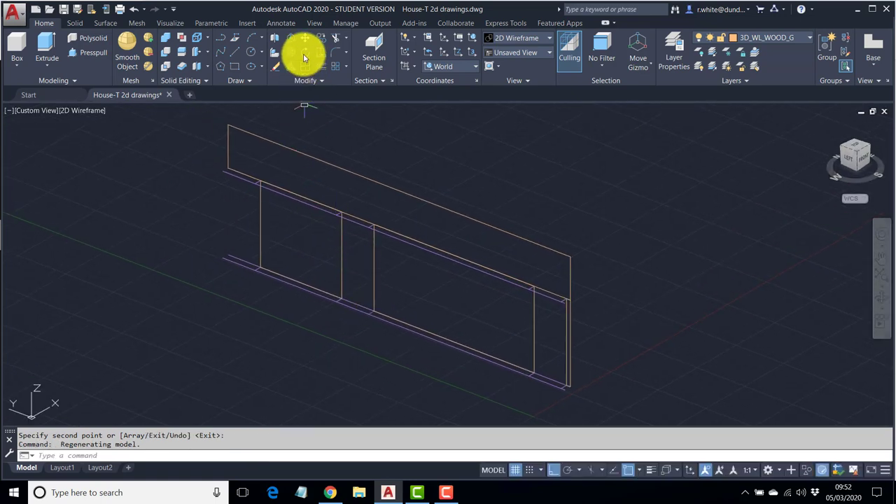
click(320, 38)
Step: With Ortho on, copy the wall's bottom base line 3150 straight up to the top edge
click(232, 264)
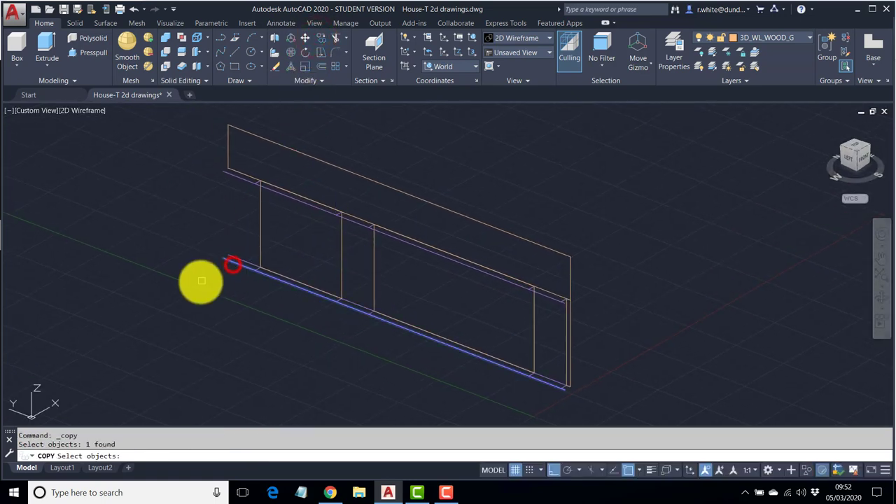
key(Return)
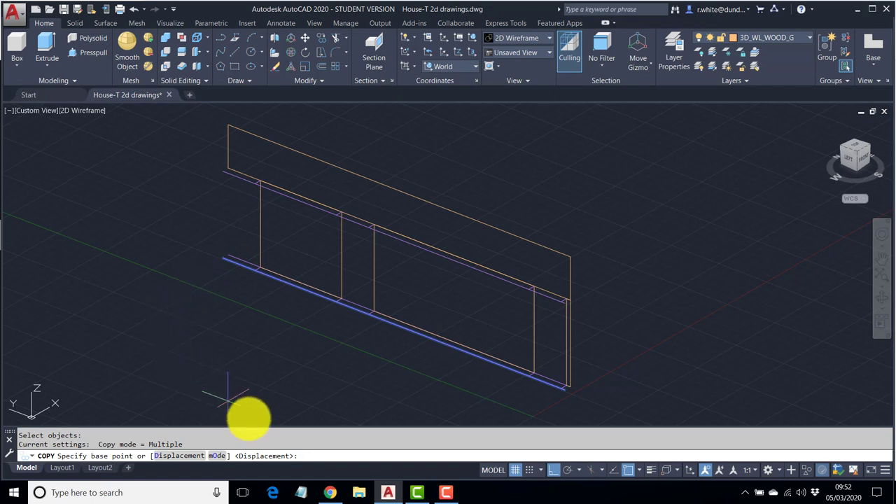
click(554, 471)
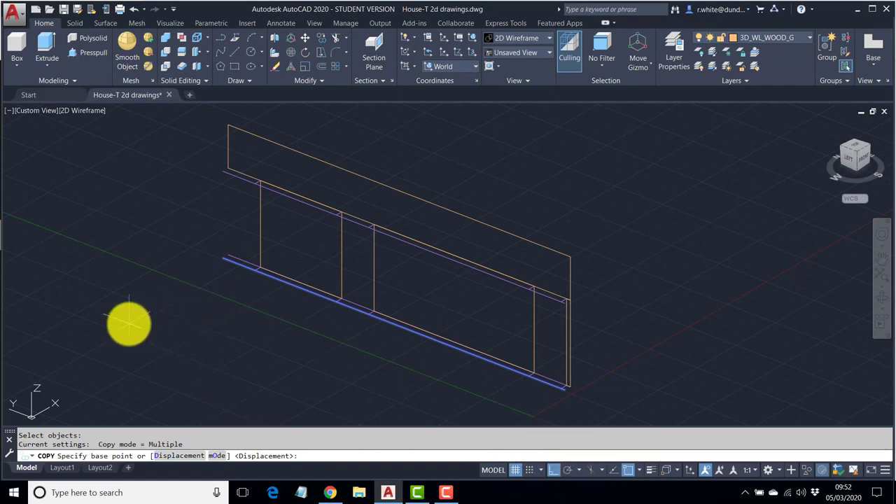
click(139, 339)
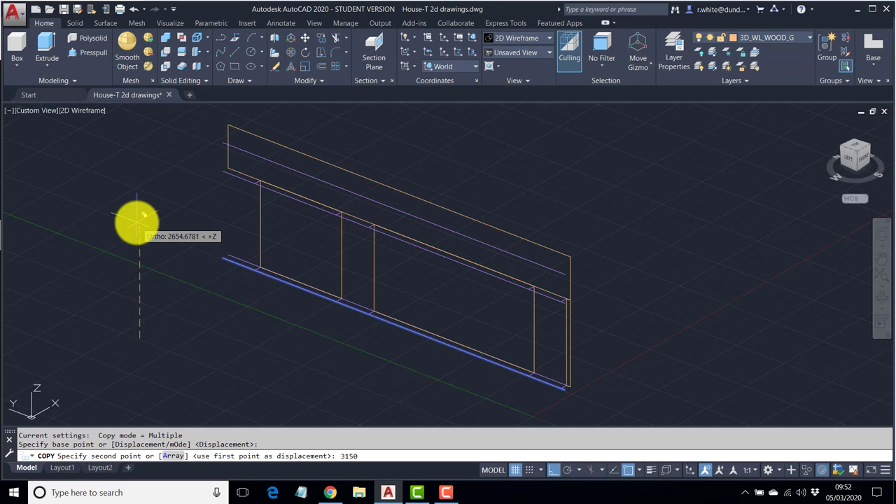
key(Return)
key(Return)
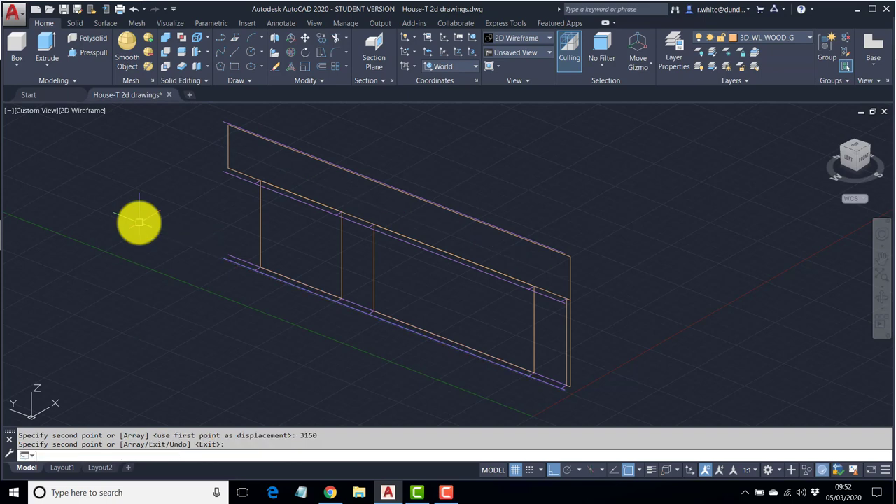
shift+middle_drag(365, 228, 301, 207)
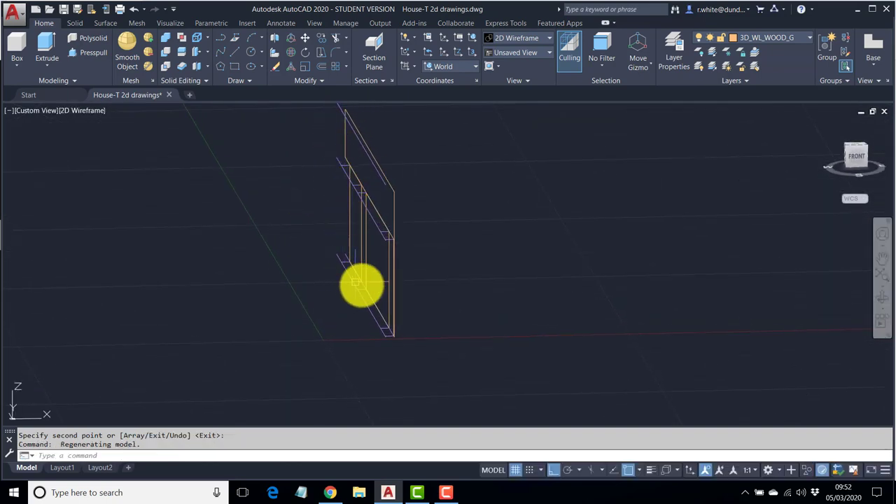
Step: Orbit back to the wall's front, zoom in on its top, and start 3DFACE (3F)
shift+middle_drag(360, 286, 420, 214)
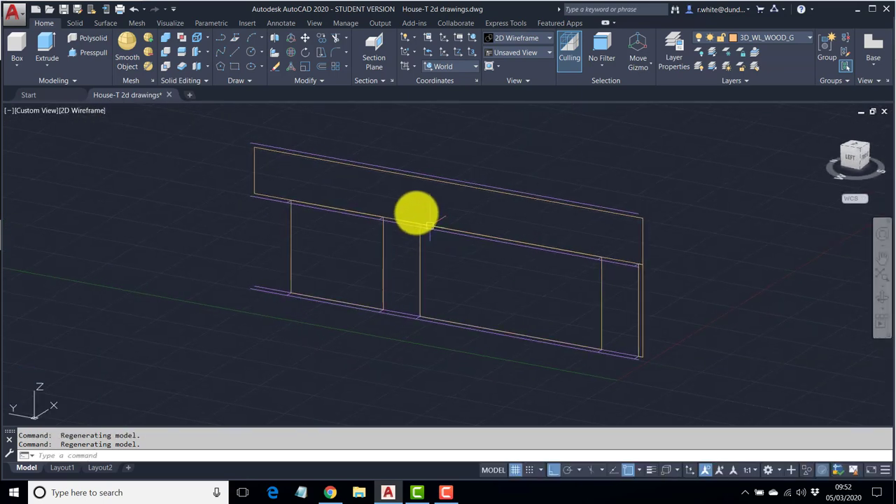
scroll(287, 175, up, 2)
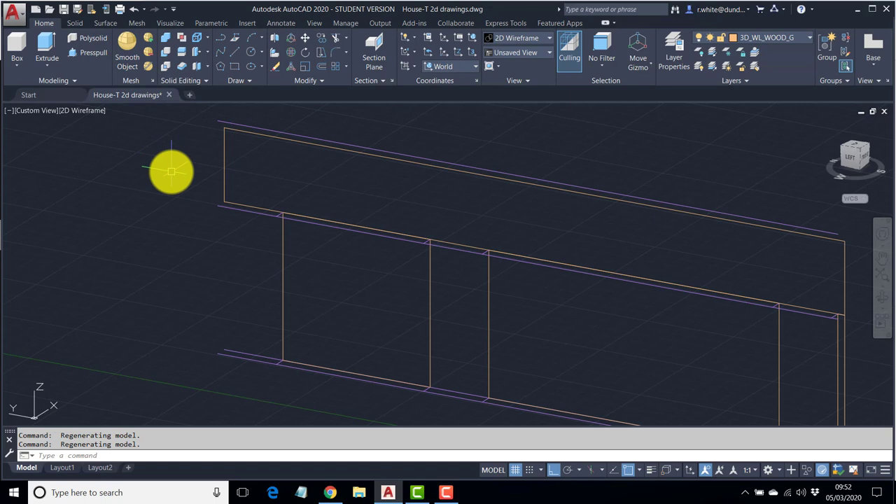
key(Return)
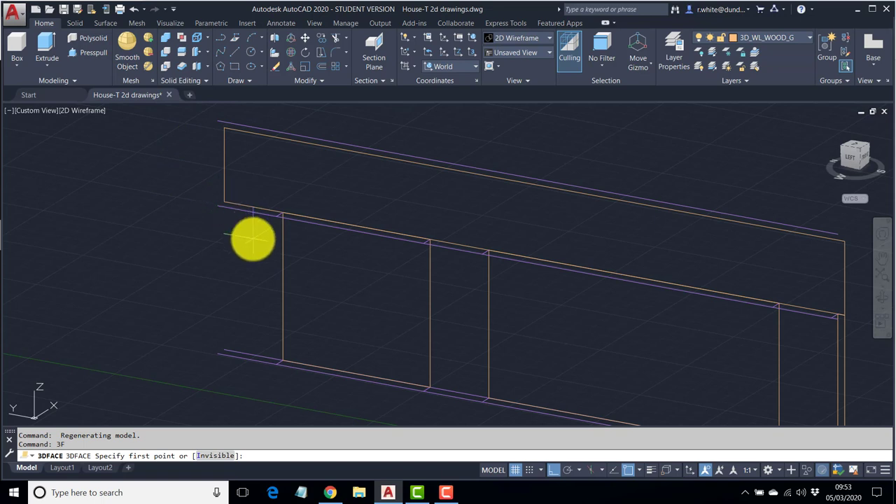
Step: Draw a three-sided 3D face in the wall's top-left corner, with Ortho off for the last point
click(218, 121)
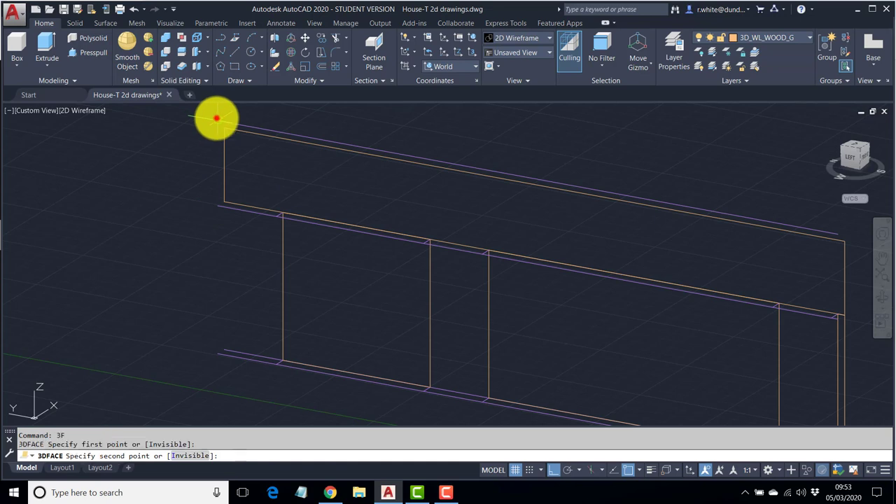
click(217, 207)
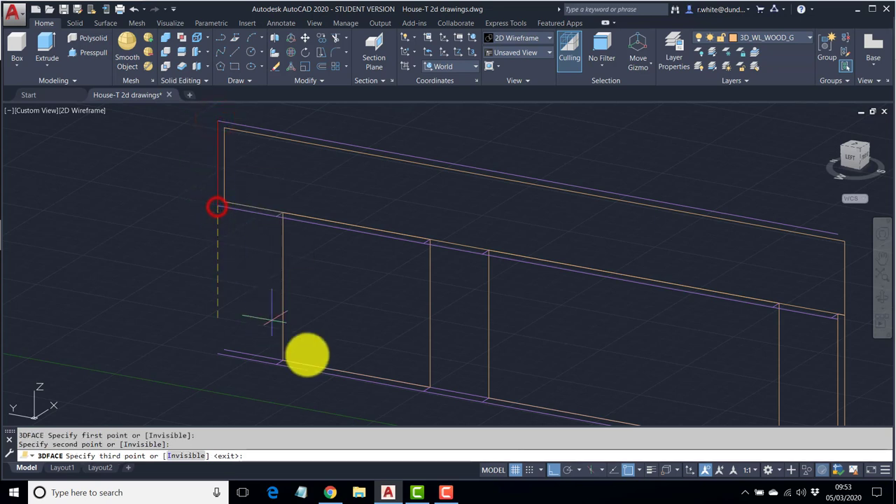
click(557, 470)
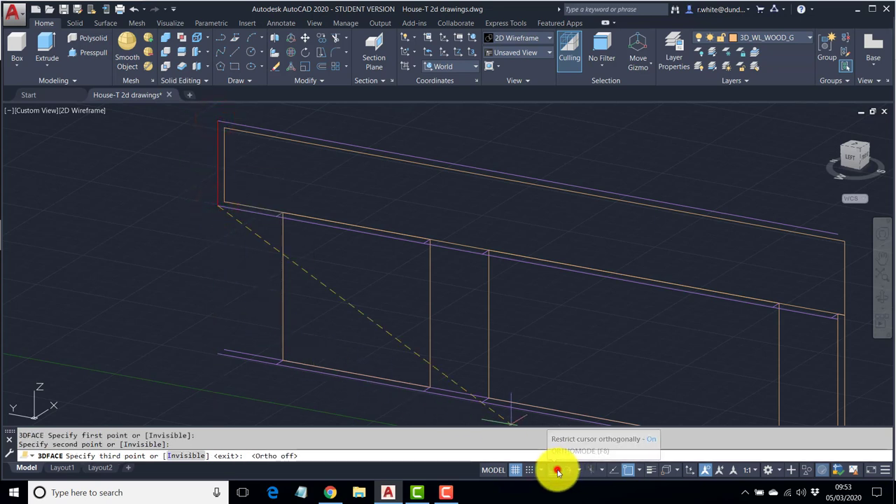
click(277, 217)
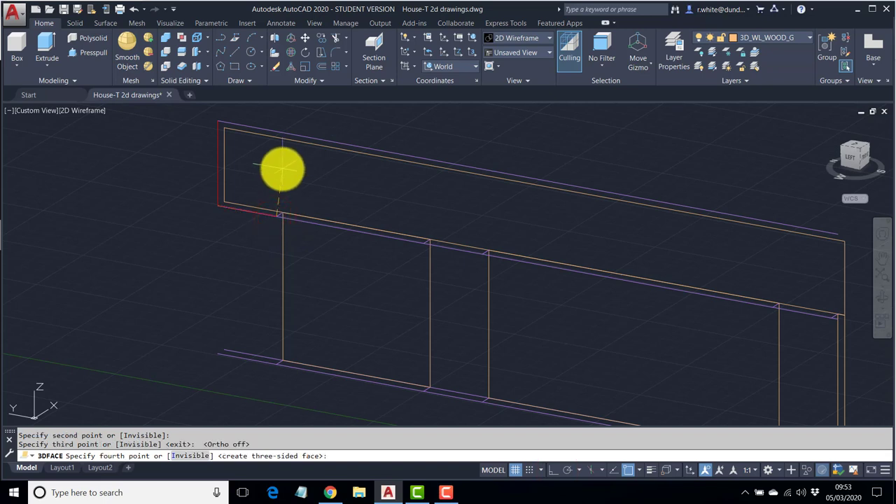
key(Return)
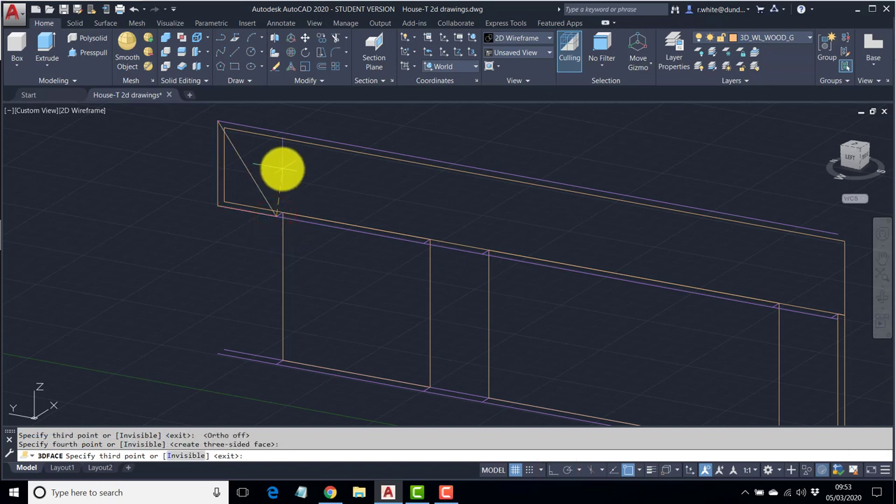
key(Return)
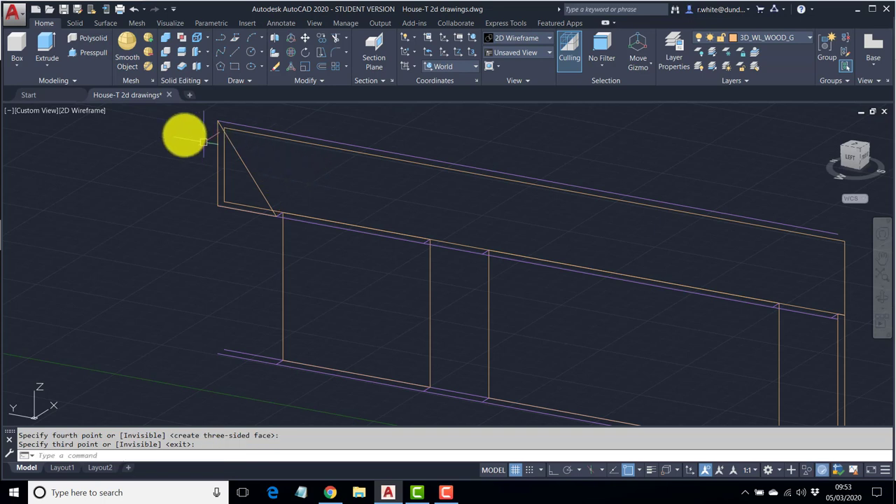
Step: View the wall Shaded with edges and select the triangular corner face, cancelling its grip stretch
click(87, 111)
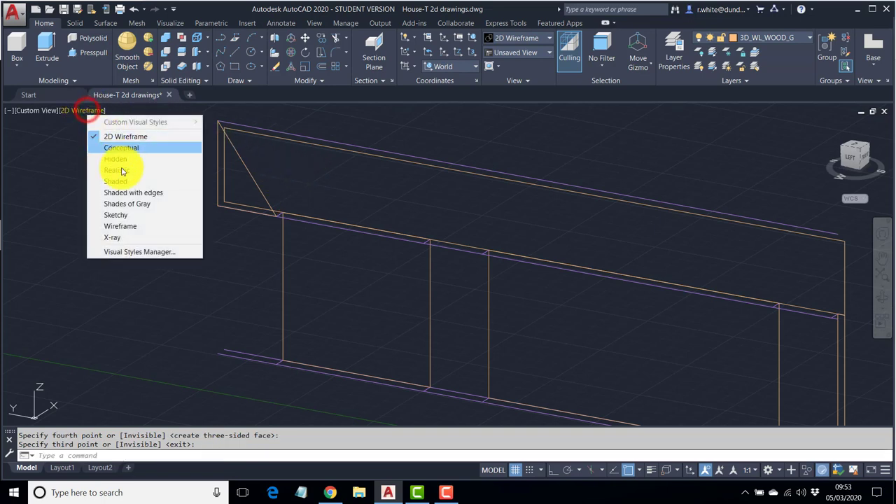
click(131, 193)
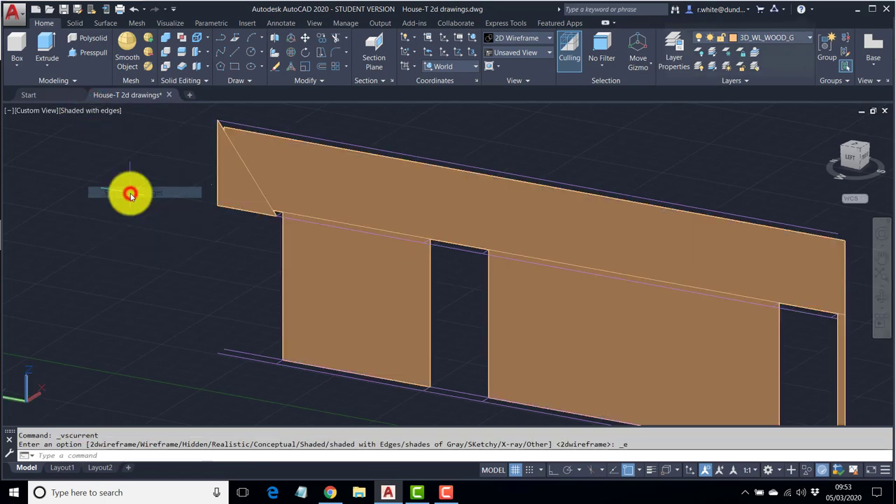
click(245, 166)
click(217, 205)
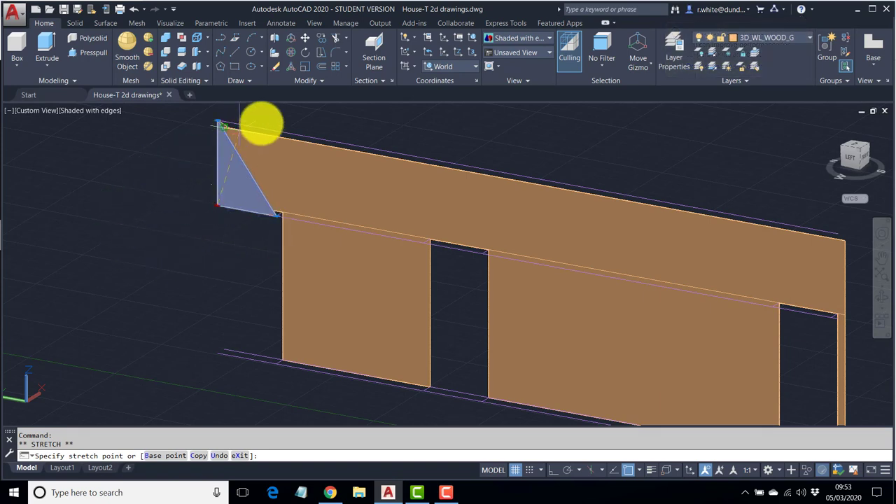
key(Escape)
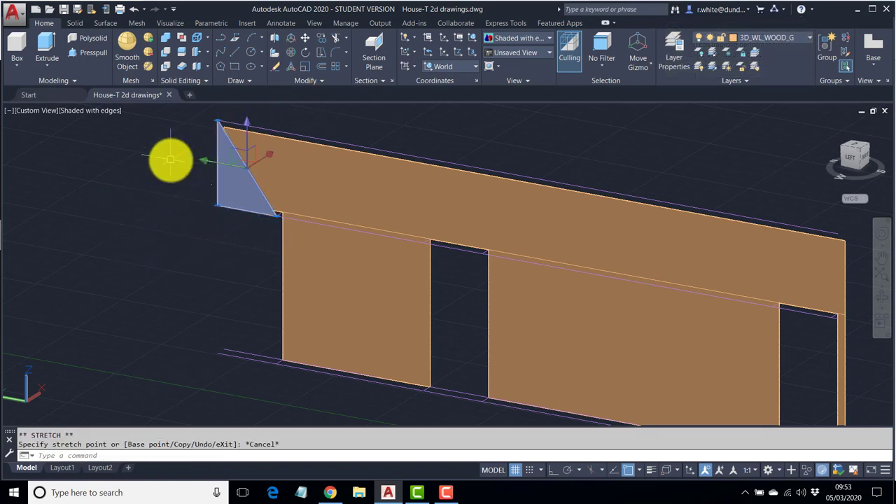
click(105, 112)
Step: Return to 2D Wireframe and draw a triangular 3D face from the wall's top corner to the first door post
click(133, 136)
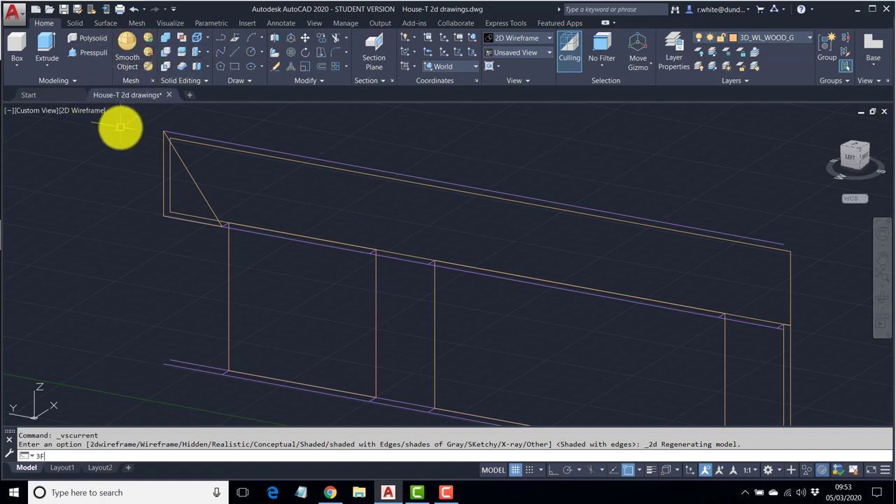
key(Return)
click(163, 133)
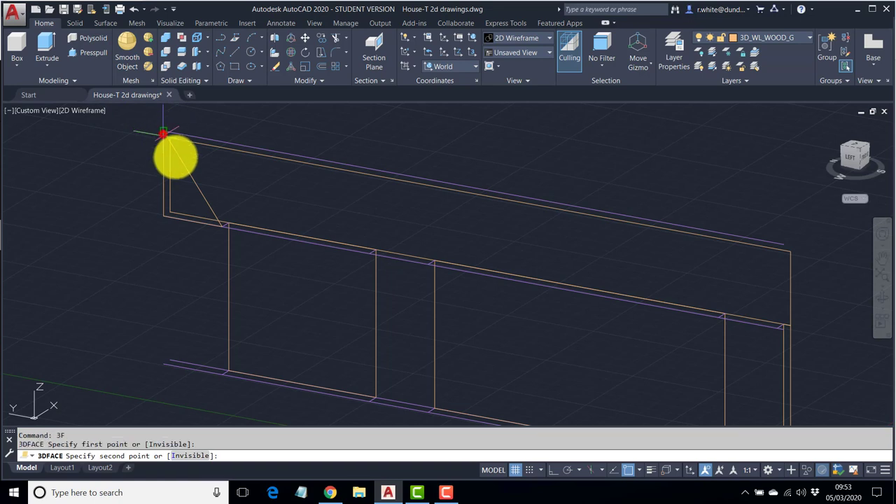
click(221, 231)
click(365, 253)
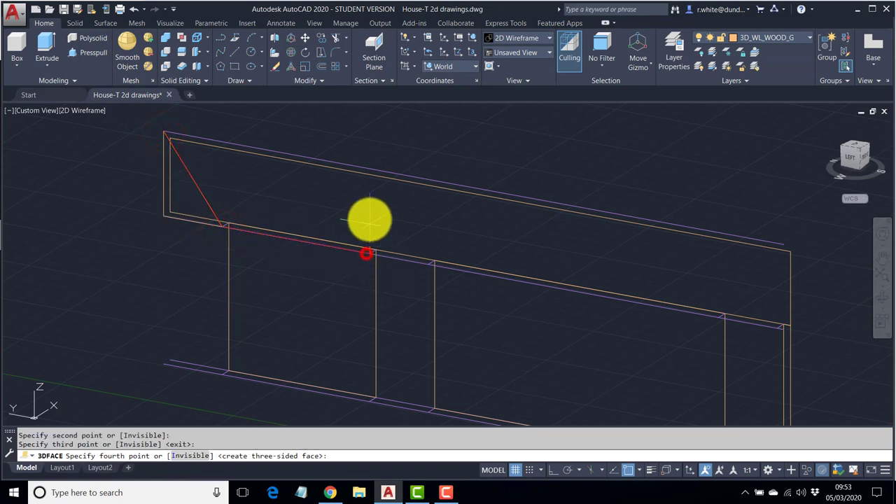
key(Return)
key(Return)
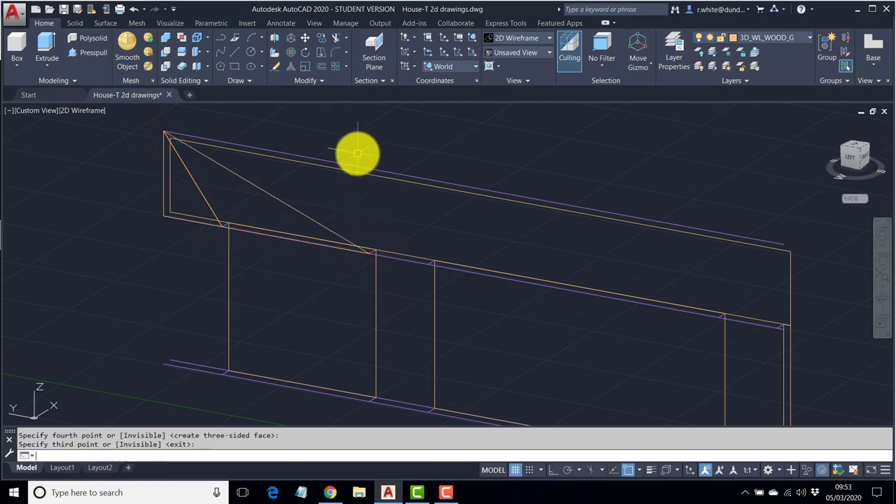
key(Return)
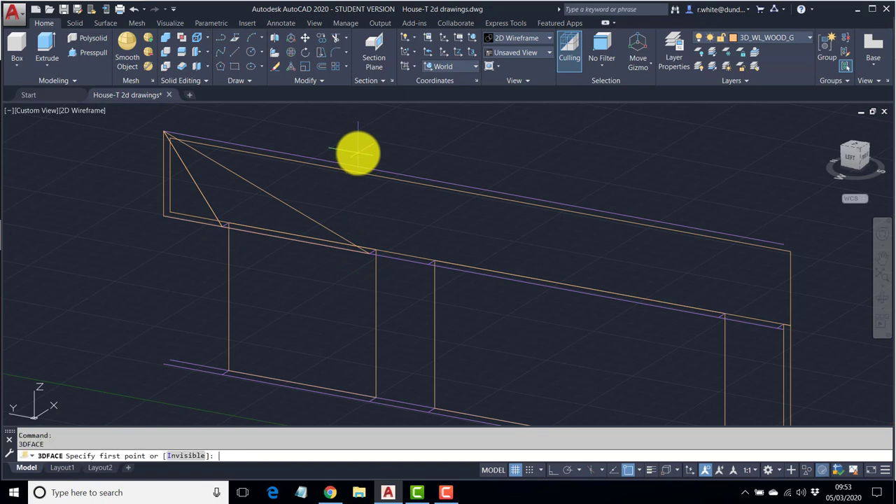
Step: Draw a 3D face from the top-left corner across the beam posts to the wall's top right end
middle_drag(358, 150, 296, 153)
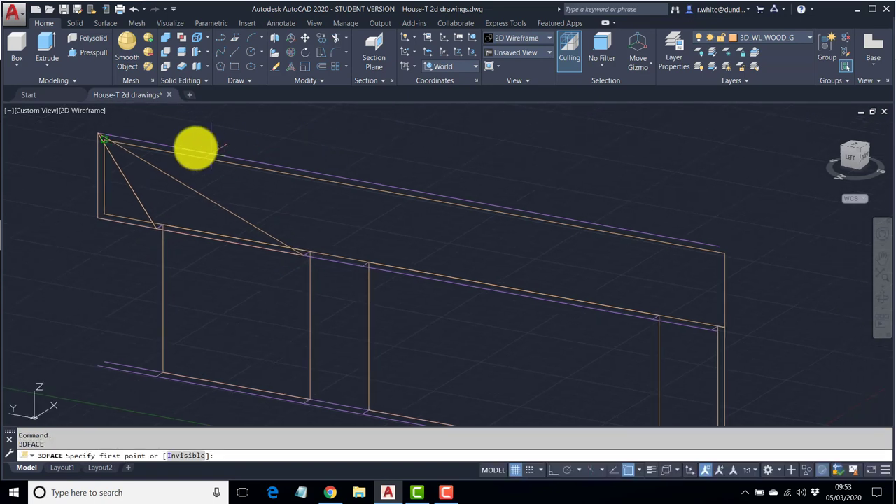
click(98, 133)
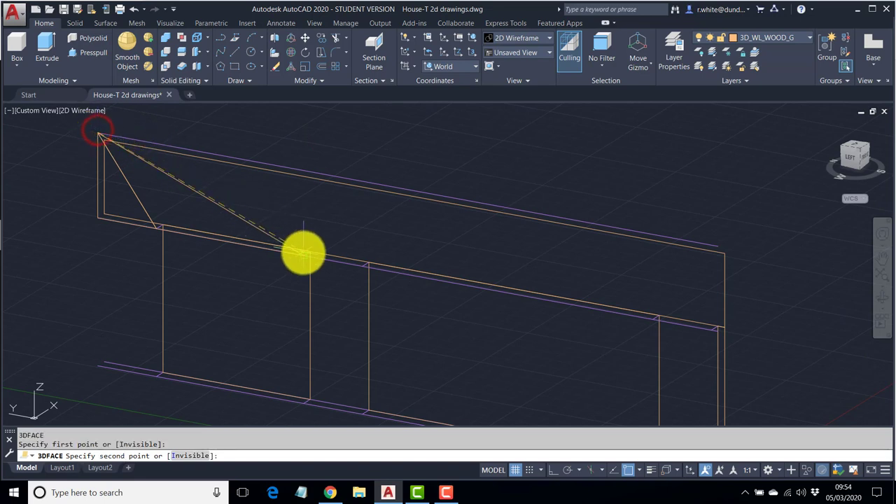
click(302, 258)
click(364, 267)
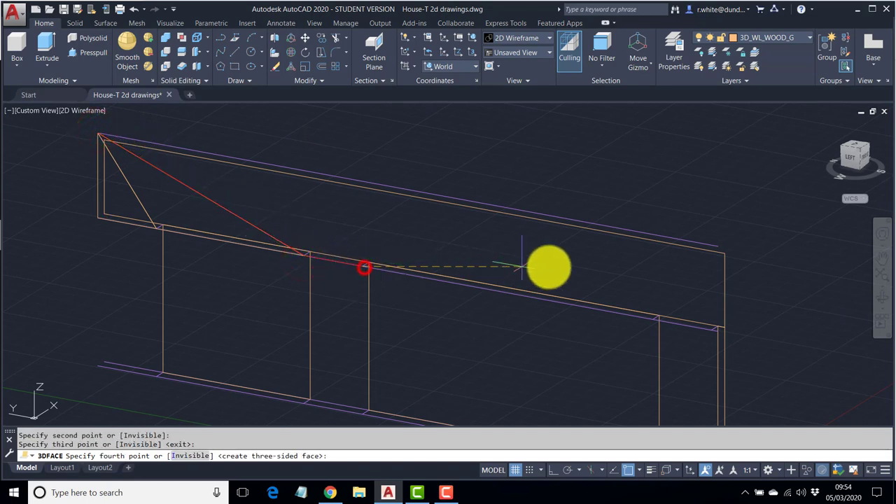
click(716, 245)
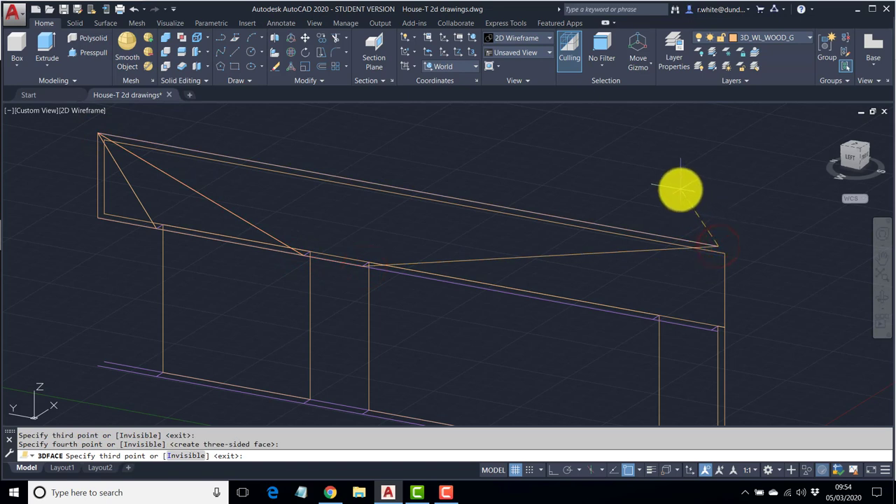
key(Return)
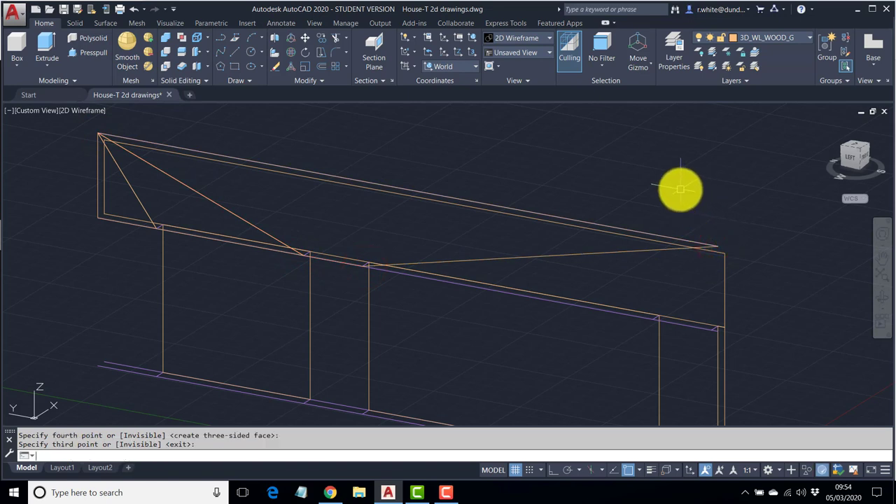
key(Return)
Step: Draw a triangular 3D face from the wall's top right end to the post on the beam
middle_drag(676, 206, 664, 166)
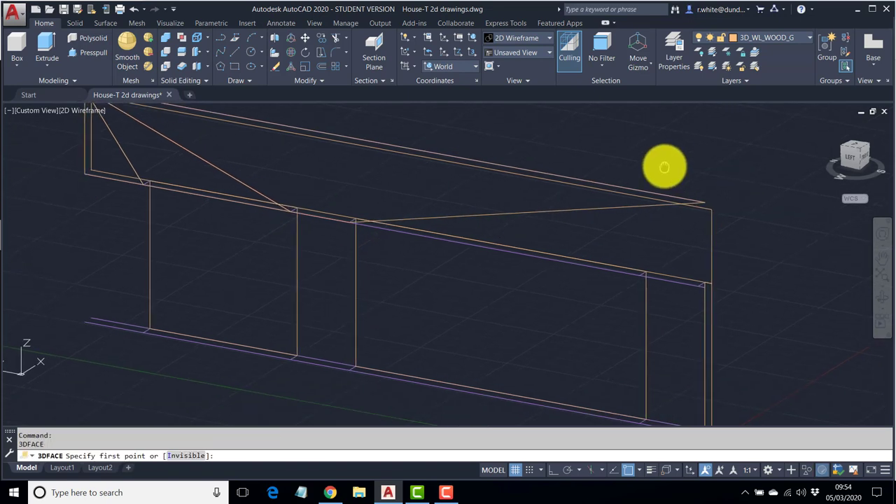
click(706, 202)
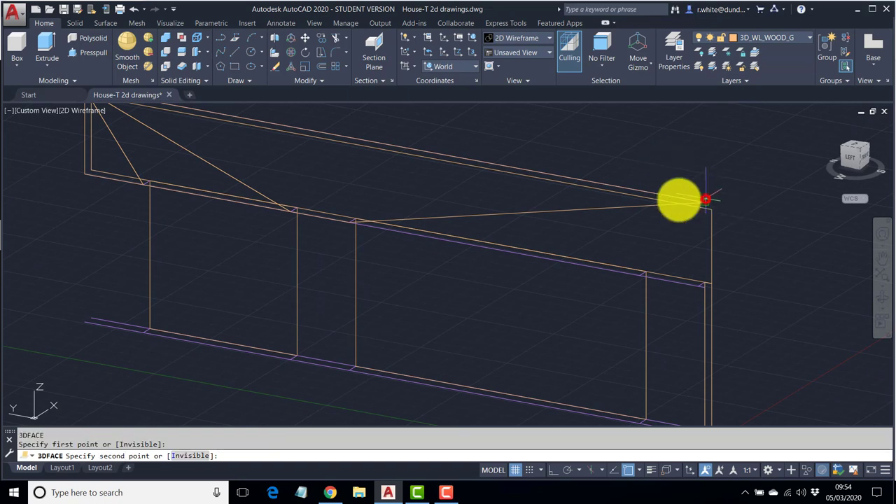
click(355, 228)
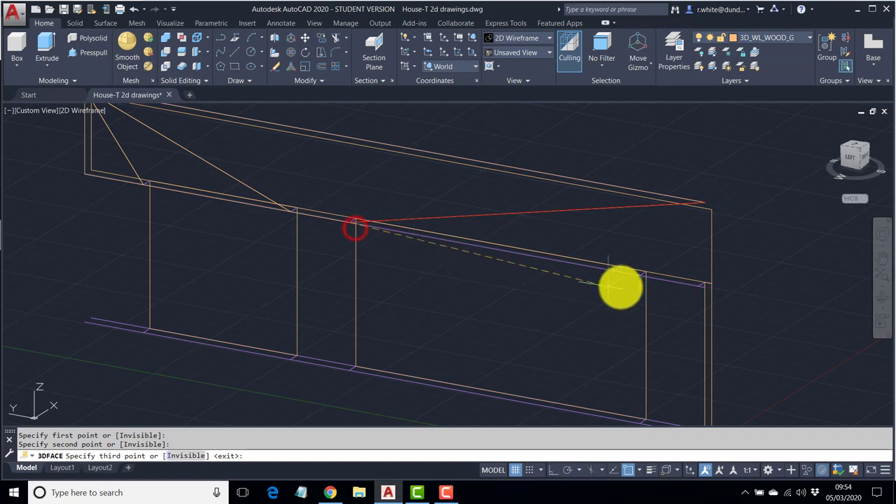
click(641, 274)
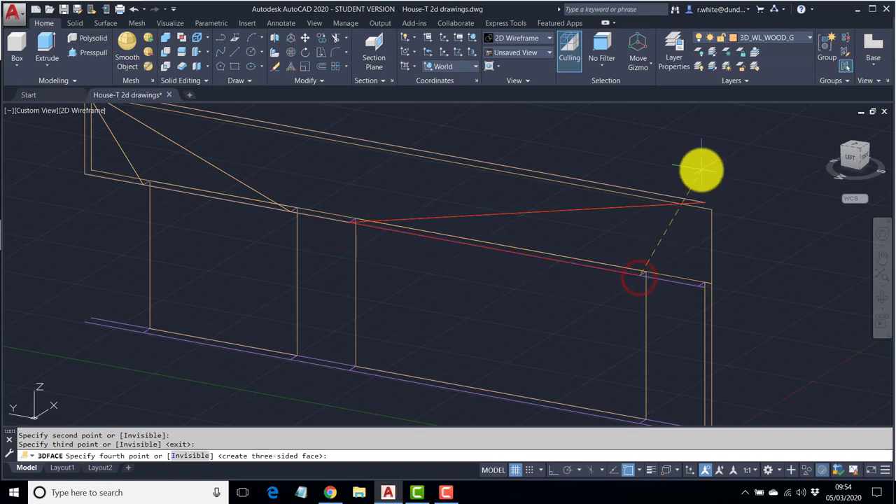
key(Return)
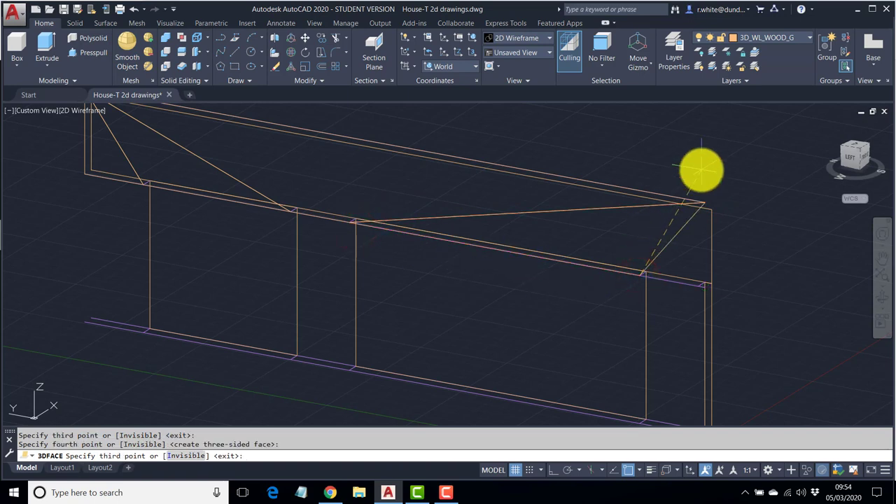
key(Return)
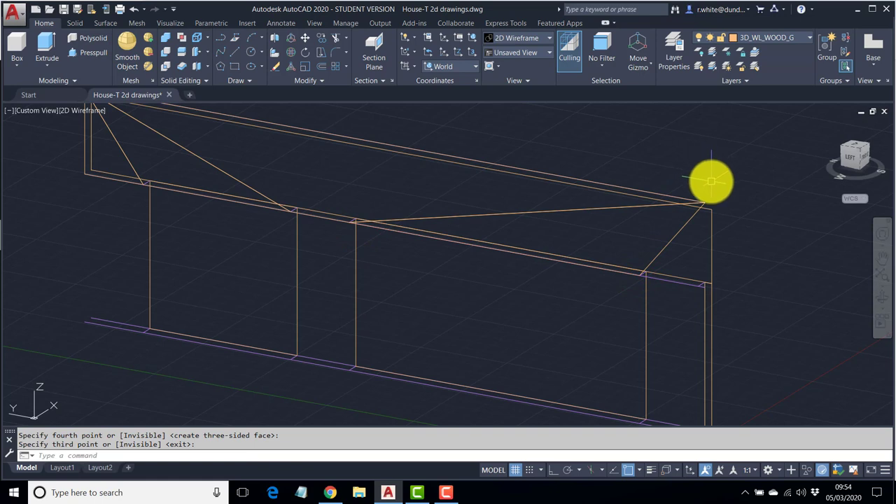
key(Return)
Step: Draw a triangular 3D face at the top right corner down to the beam's right end
middle_drag(714, 204, 585, 150)
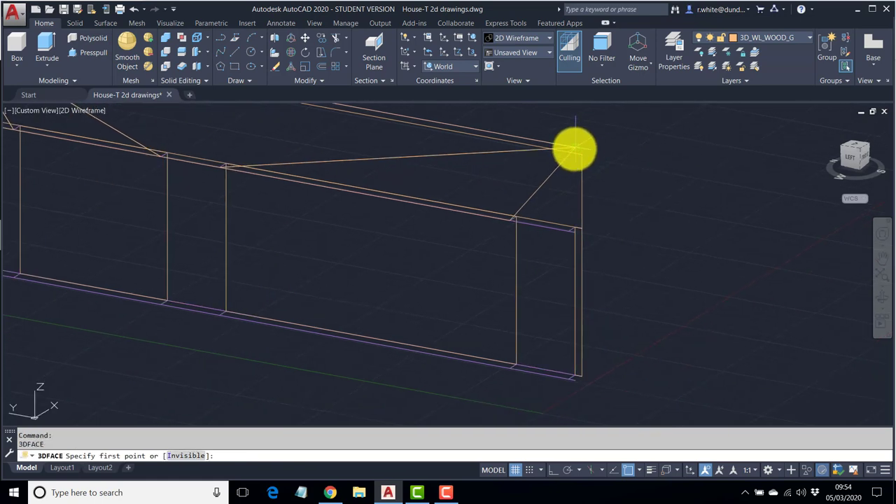
click(574, 148)
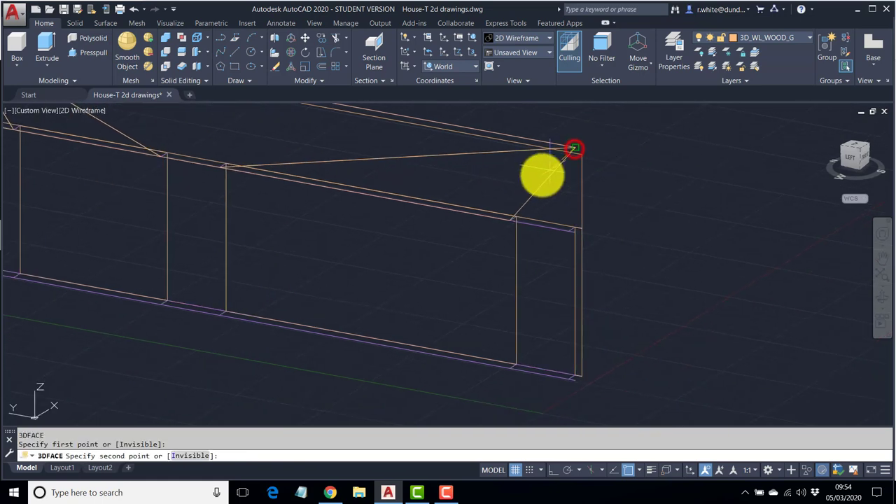
click(506, 223)
click(569, 229)
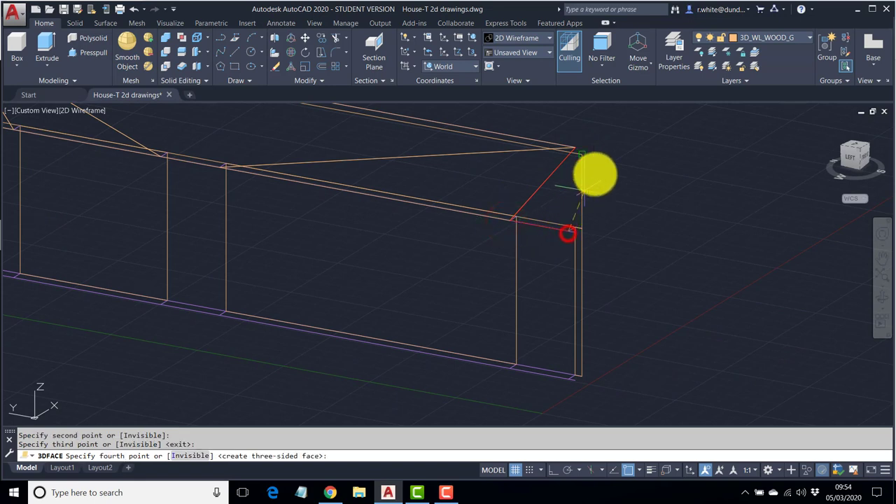
key(Return)
key(Return)
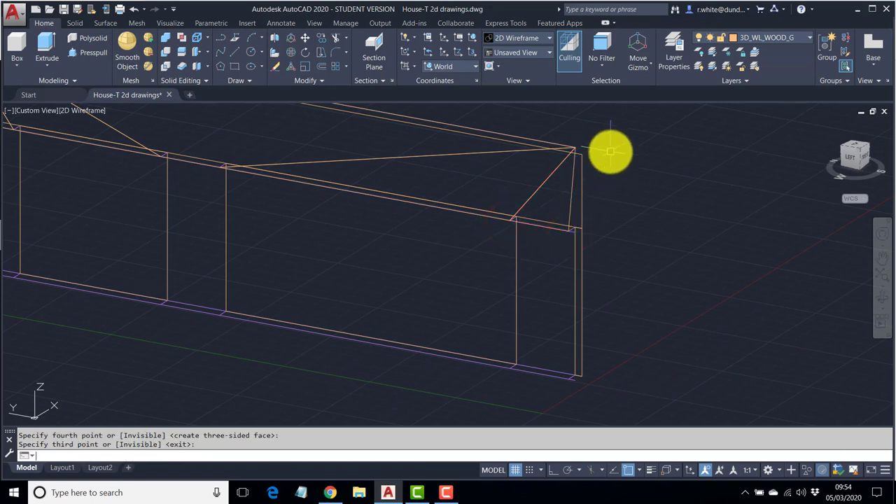
key(Return)
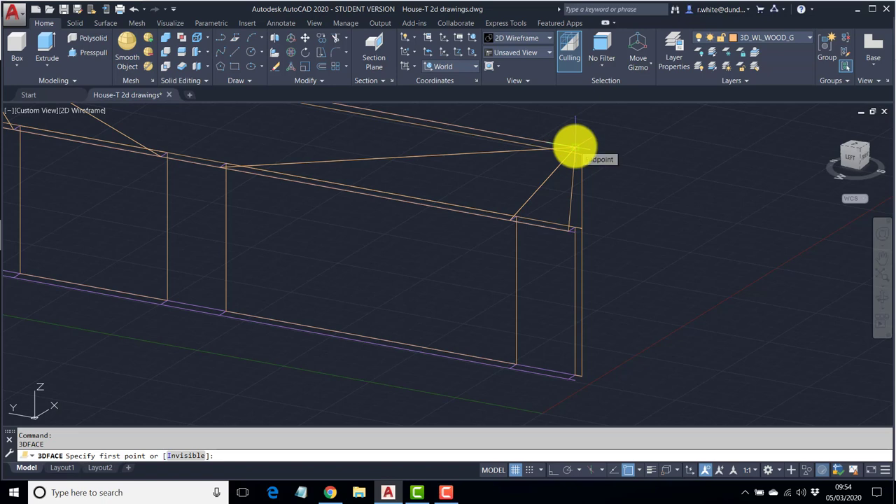
Step: Draw a four-sided 3D face closing the wall's right end from top to bottom, then zoom out
click(574, 147)
click(567, 229)
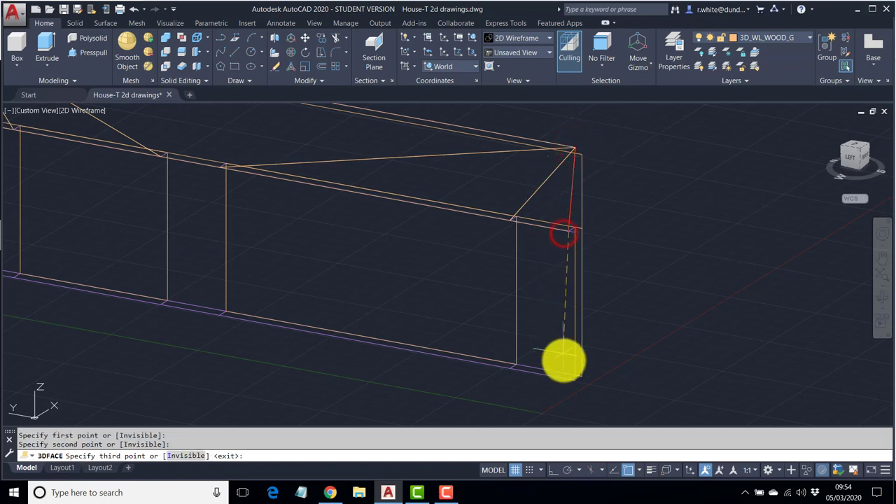
click(568, 380)
click(573, 380)
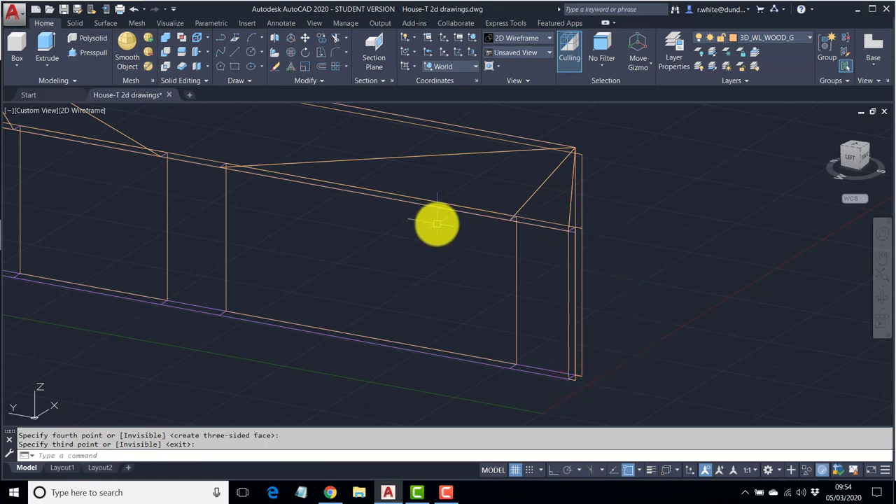
scroll(400, 222, down, 3)
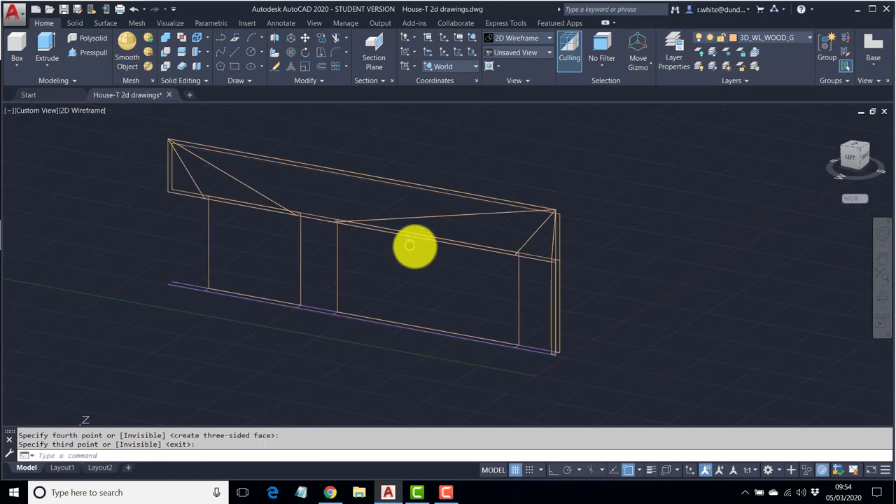
click(80, 115)
click(128, 190)
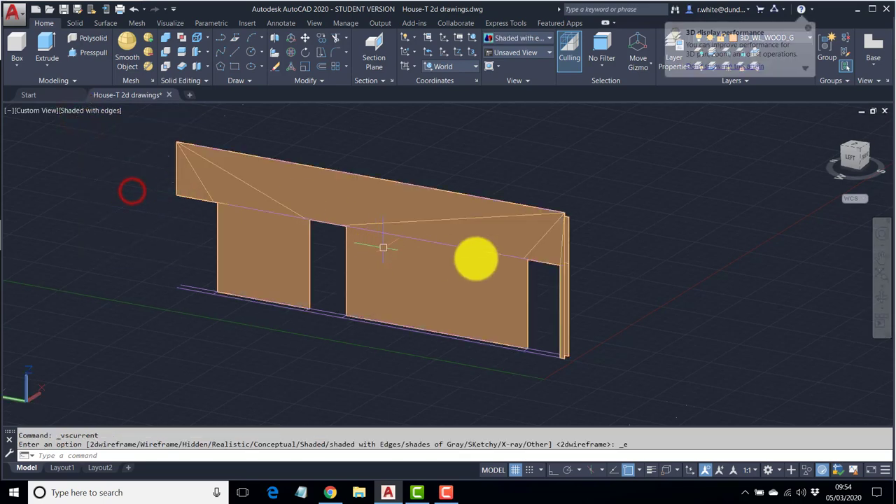
shift+middle_drag(434, 262, 448, 274)
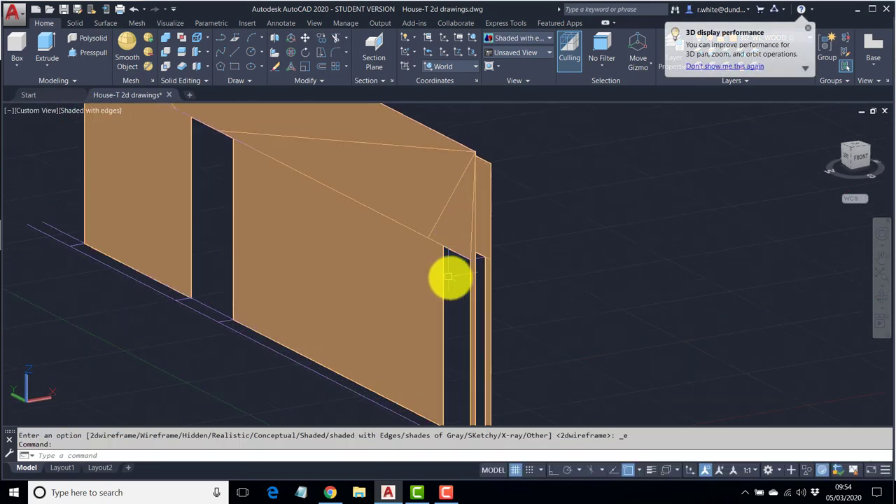
scroll(465, 282, up, 3)
click(484, 281)
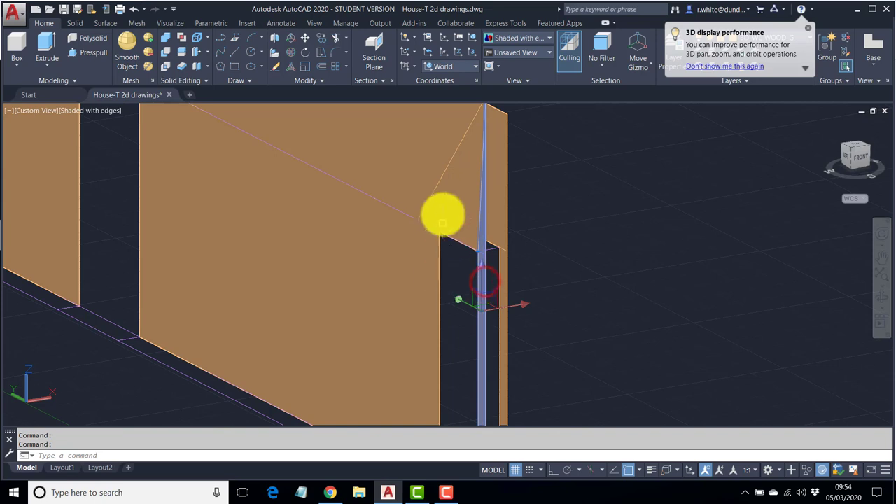
click(442, 212)
middle_click(404, 168)
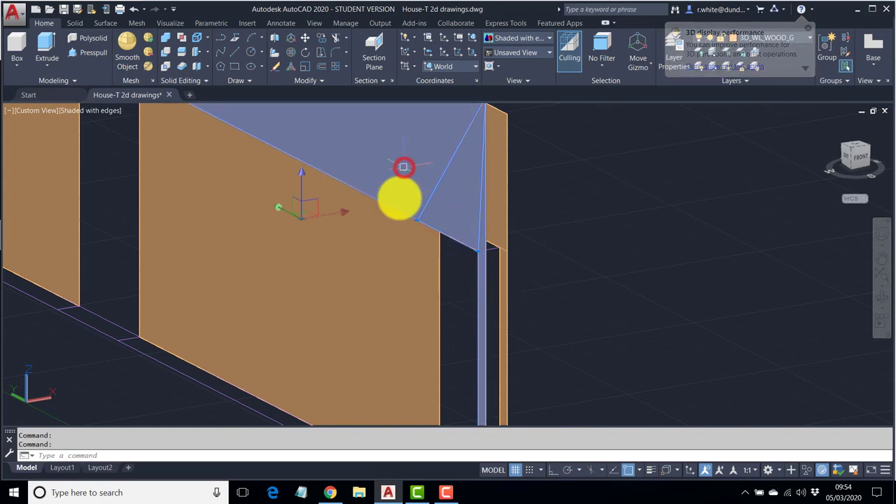
click(334, 164)
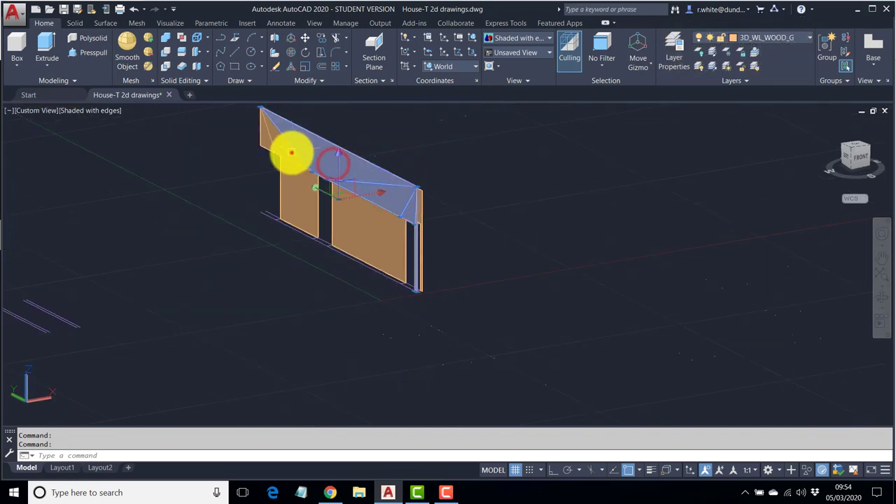
click(292, 151)
click(283, 143)
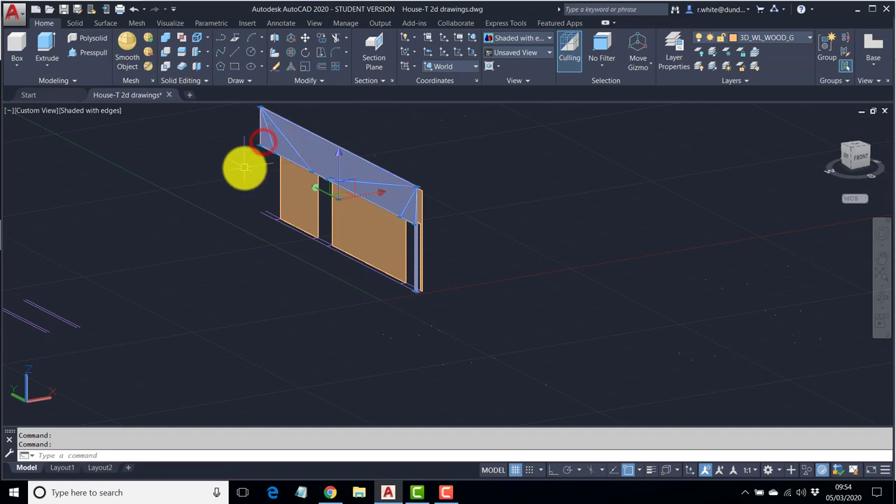
key(Escape)
key(Escape)
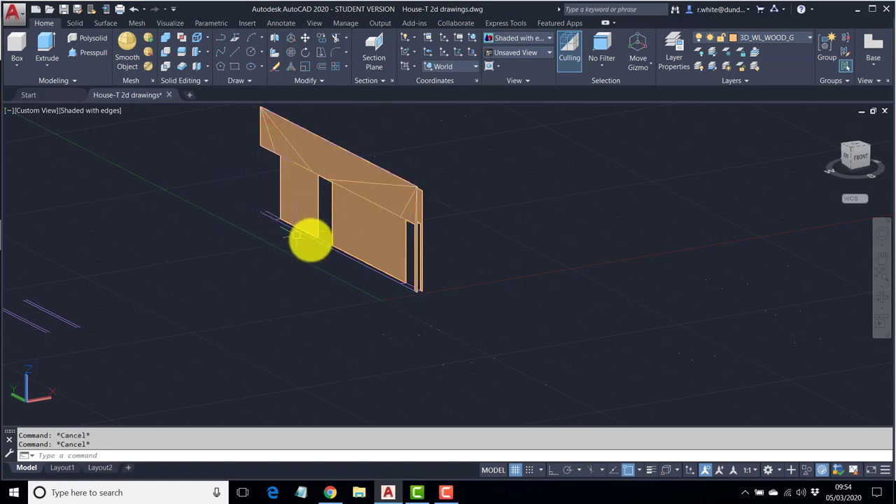
scroll(357, 247, up, 5)
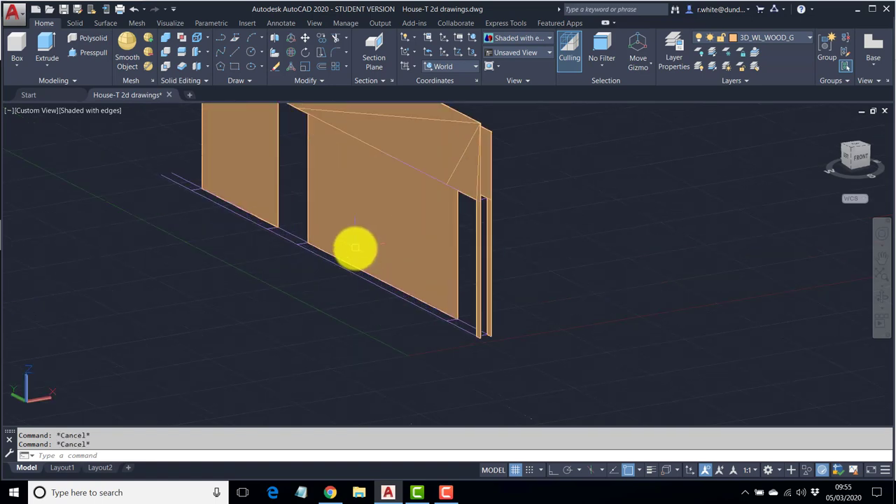
shift+middle_drag(357, 247, 429, 331)
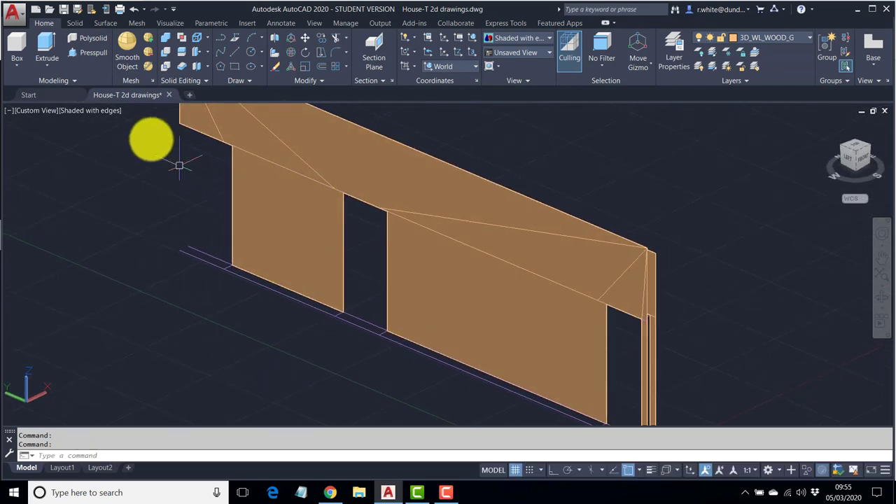
click(98, 110)
click(138, 137)
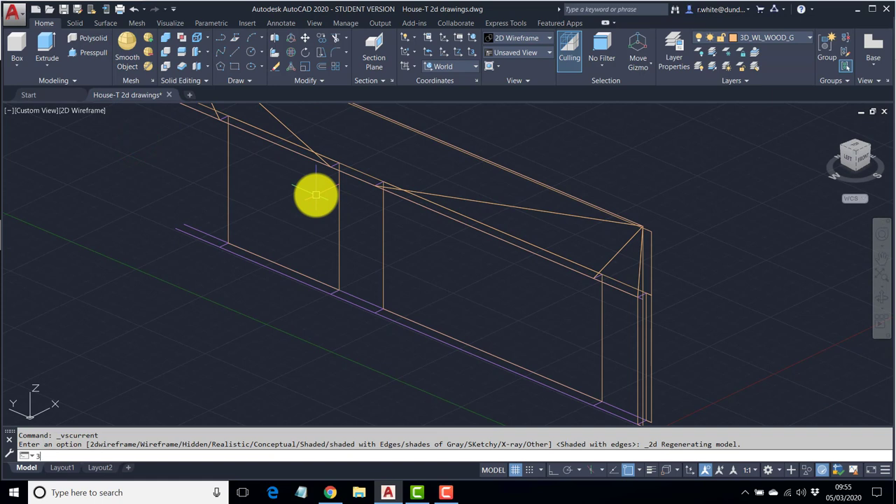
Step: Draw a four-corner 3D face covering the wall panel left of the first door opening
text(3F)
key(Return)
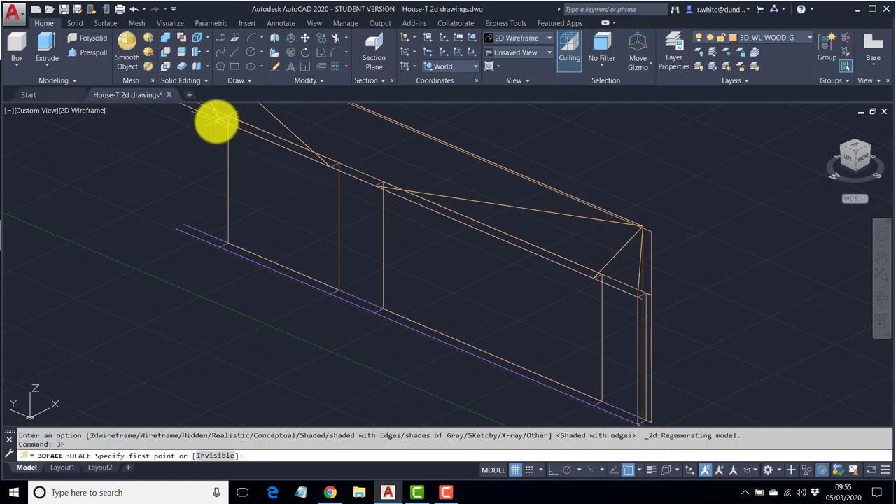
click(218, 118)
click(223, 247)
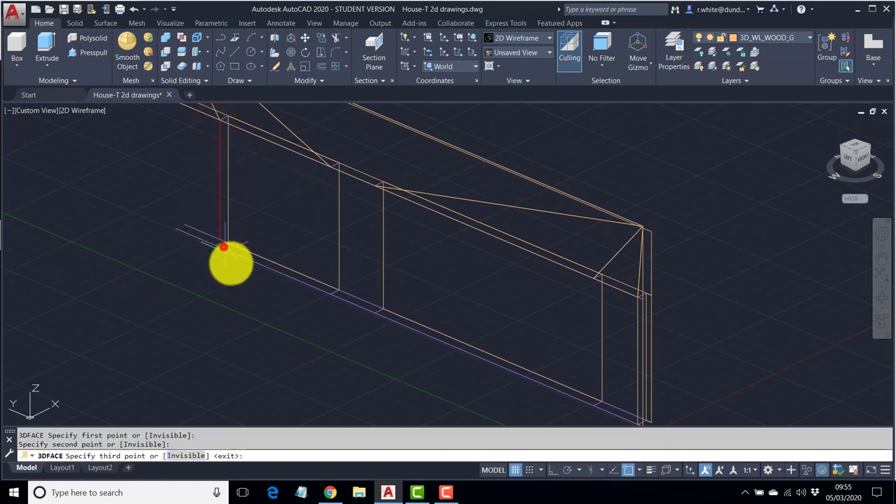
click(333, 295)
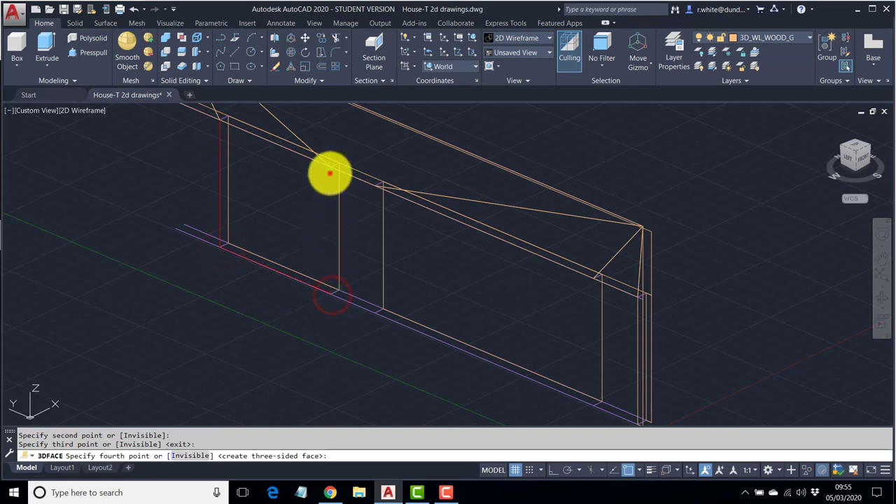
click(330, 172)
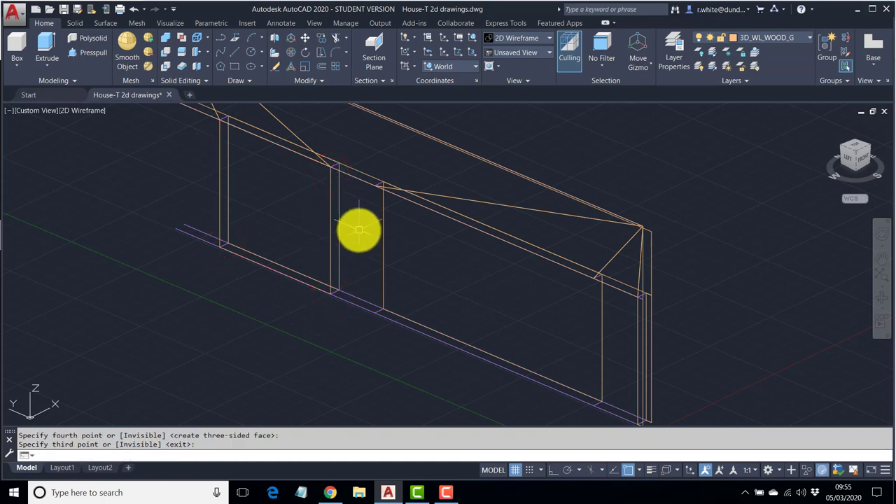
key(Return)
key(Return)
Step: Draw a four-corner 3D face covering the panel between the two door openings
middle_drag(374, 228, 291, 172)
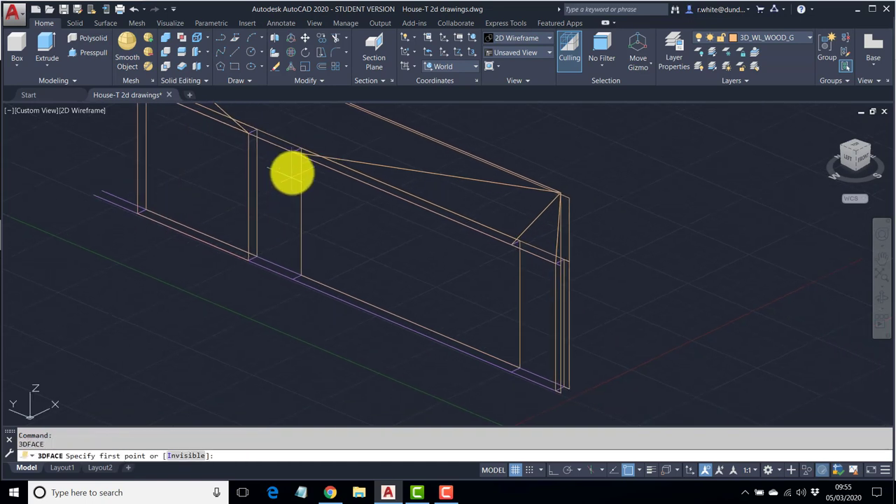
click(294, 153)
click(291, 278)
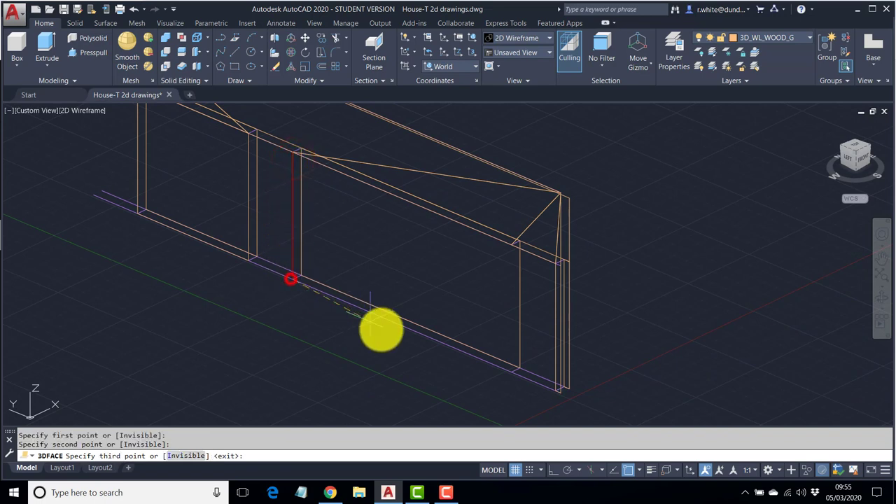
click(512, 372)
click(510, 242)
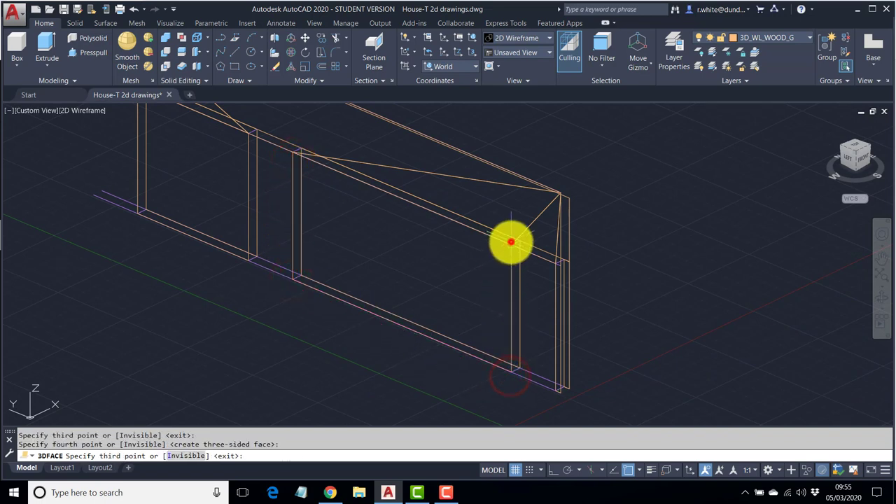
key(Return)
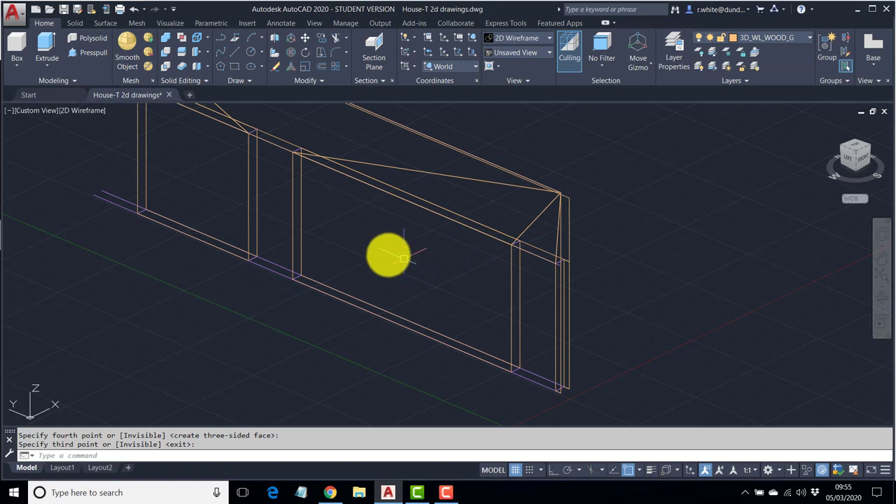
middle_drag(341, 236, 399, 291)
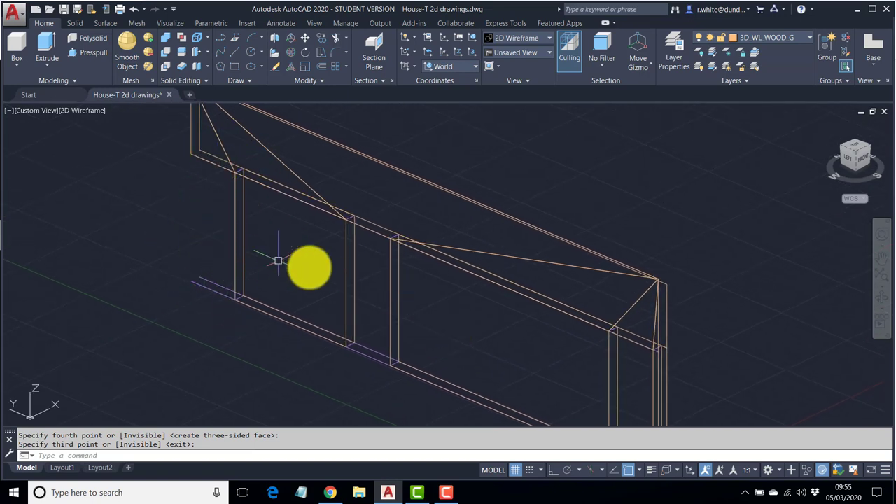
click(81, 112)
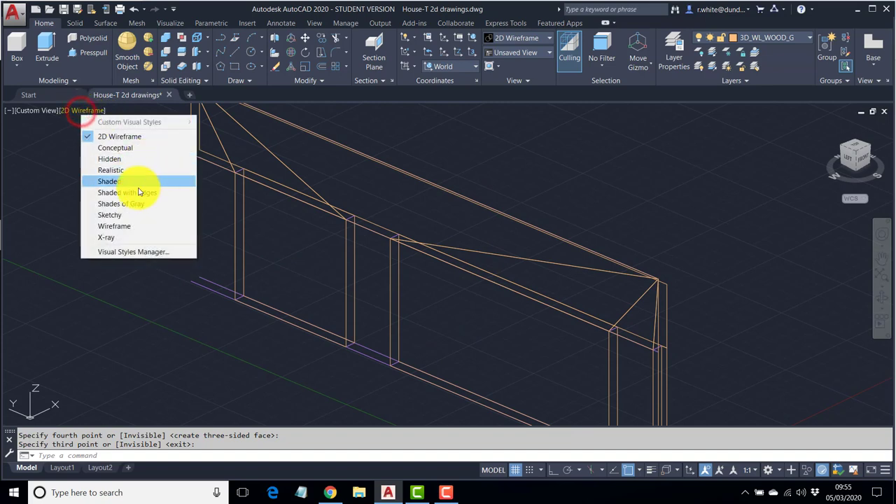
click(138, 193)
mouse_move(306, 264)
shift+middle_down()
mouse_move(356, 327)
mouse_move(466, 301)
mouse_move(512, 306)
shift+middle_up()
shift+middle_drag(634, 328, 498, 344)
click(94, 110)
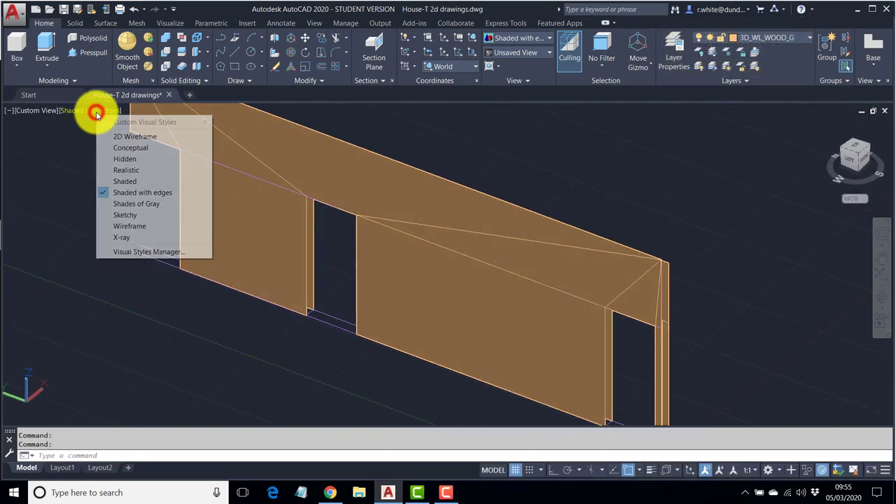
click(122, 138)
scroll(156, 170, up, 5)
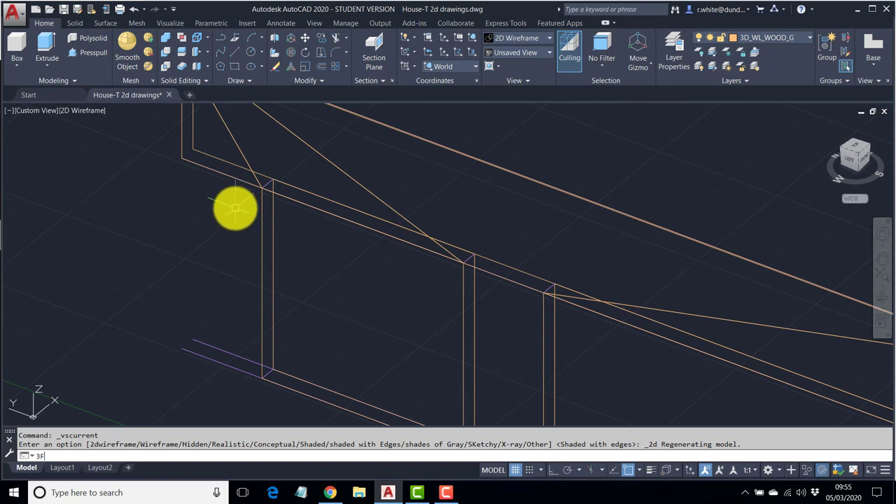
Step: Cover the first door post's side with 3D faces snapped to its corner endpoints
key(Return)
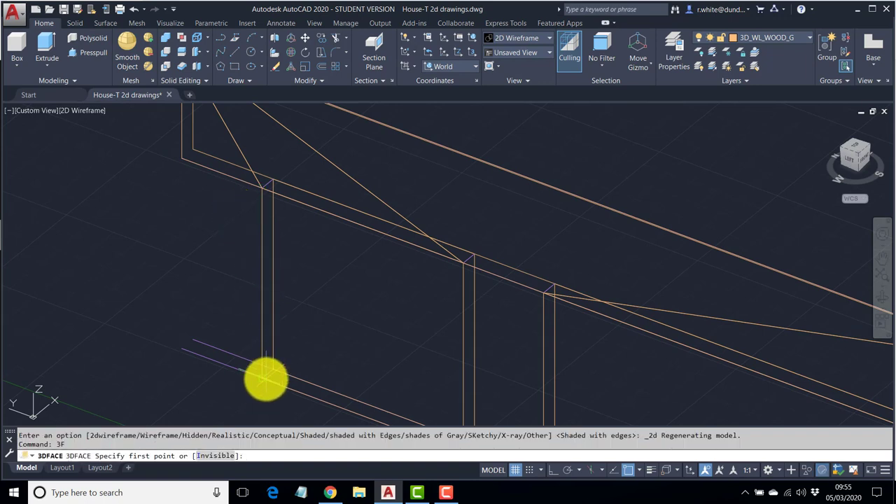
click(266, 379)
click(273, 365)
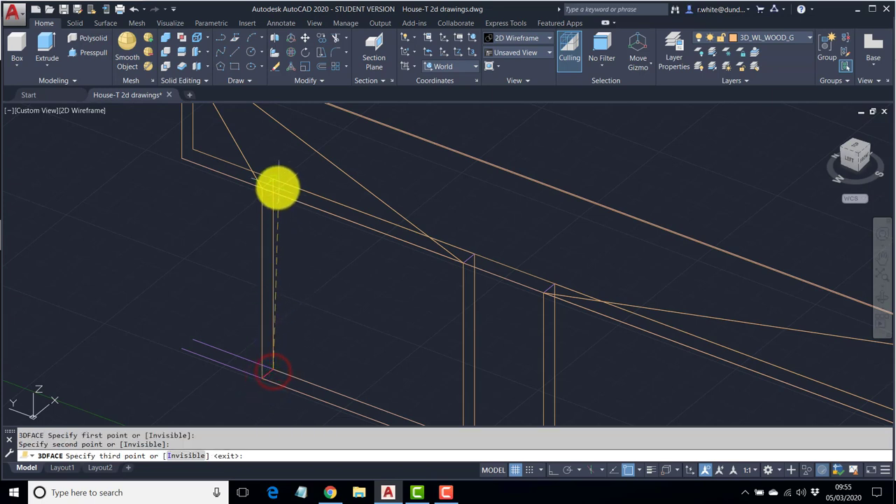
click(272, 183)
click(262, 187)
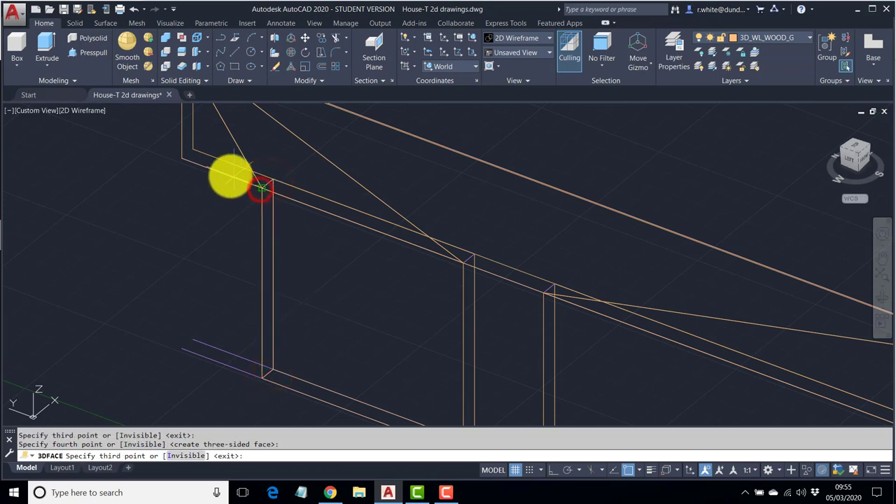
click(193, 161)
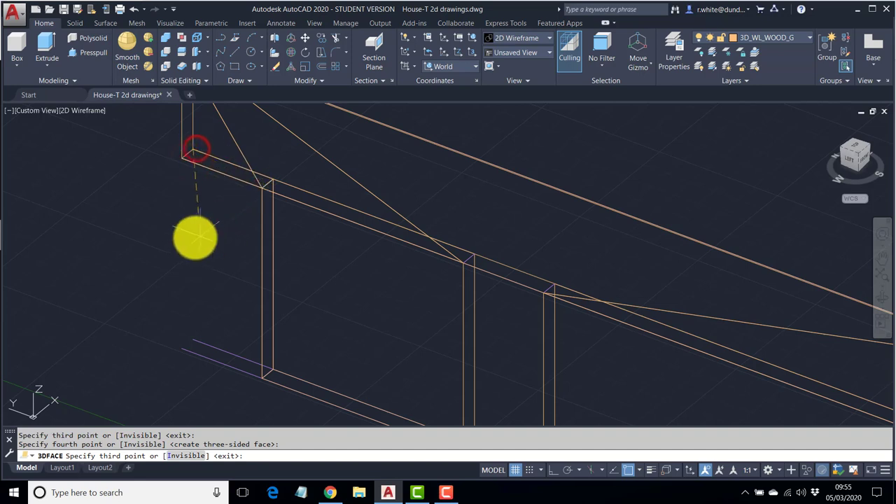
key(Return)
Step: Face the sides of the next door posts with 3D faces between their base and top corners
mouse_move(192, 236)
middle_down()
mouse_move(276, 234)
mouse_move(206, 243)
mouse_move(259, 243)
middle_up()
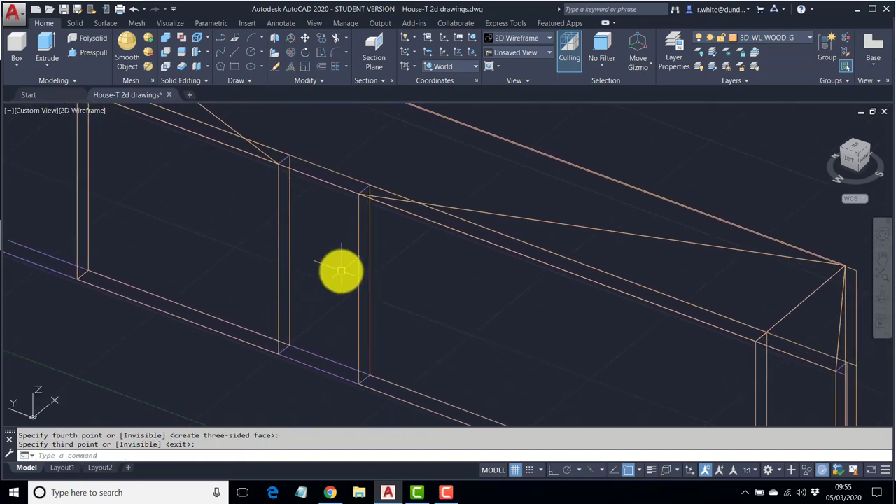
click(362, 386)
click(370, 376)
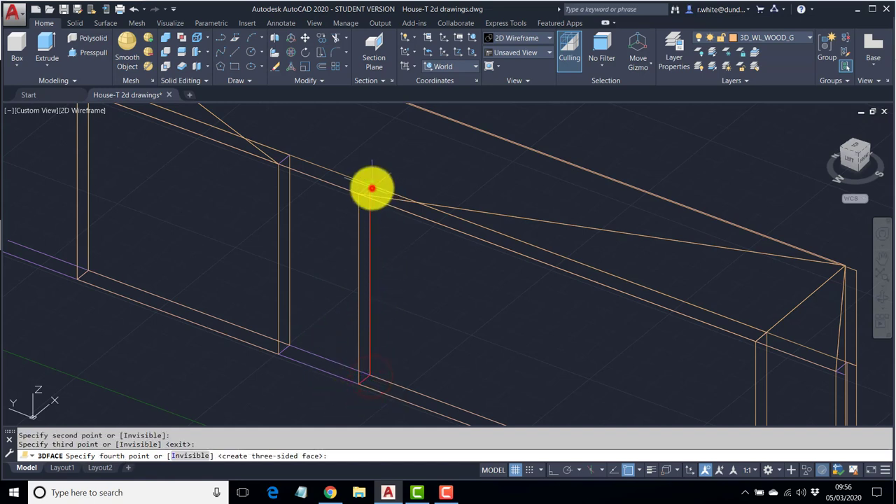
click(360, 193)
click(278, 166)
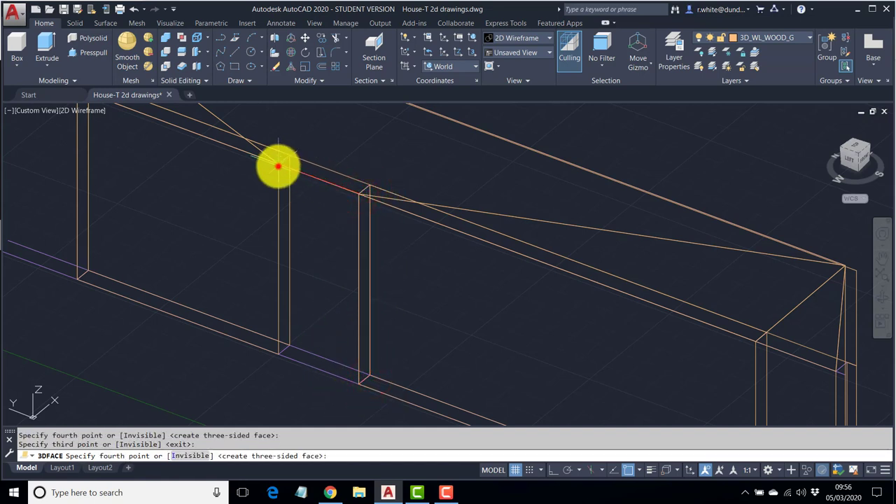
click(289, 157)
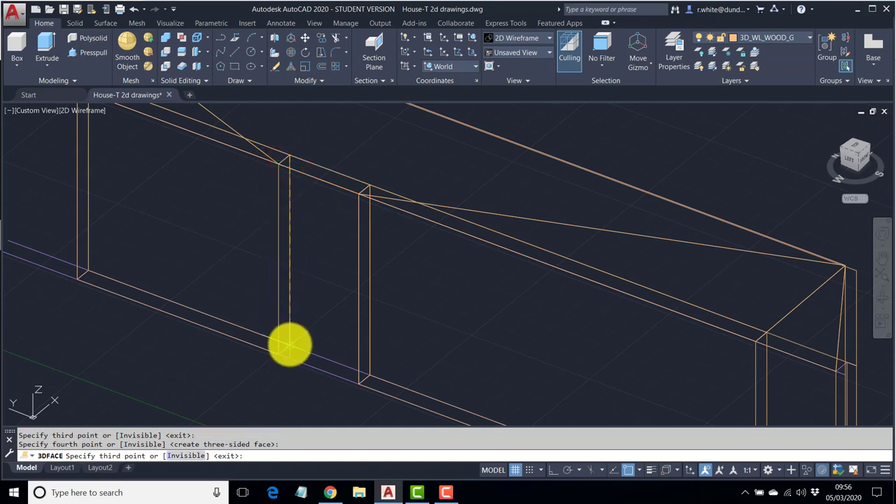
click(278, 354)
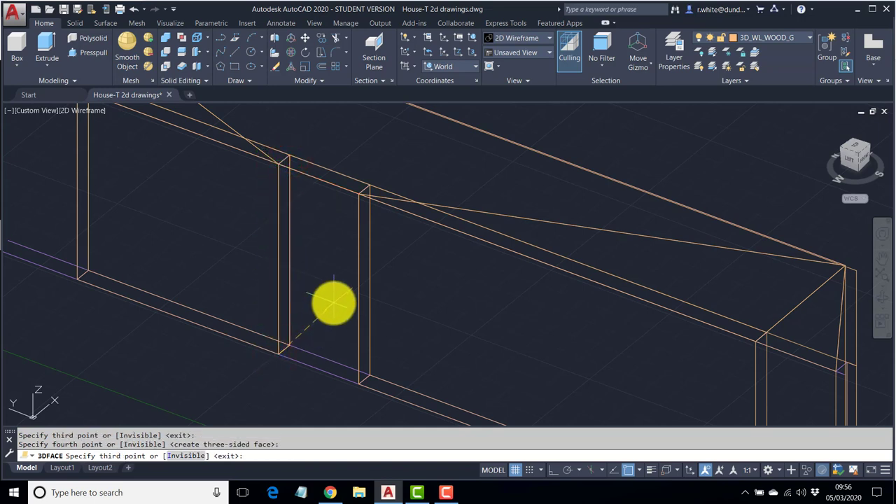
key(Return)
Step: Face the wall's end post and beam corner with 3D faces, then zoom out to the whole wall
scroll(333, 302, down, 5)
middle_drag(370, 294, 296, 252)
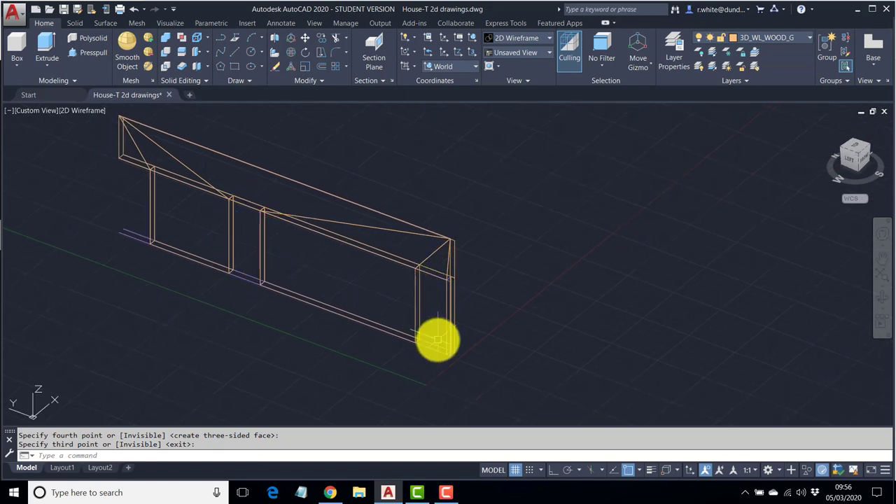
scroll(438, 336, up, 4)
middle_drag(438, 327, 379, 304)
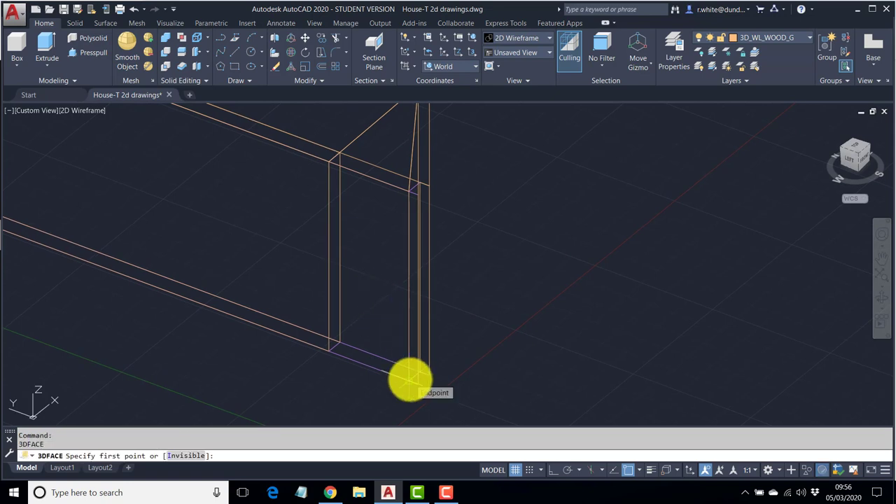
click(419, 375)
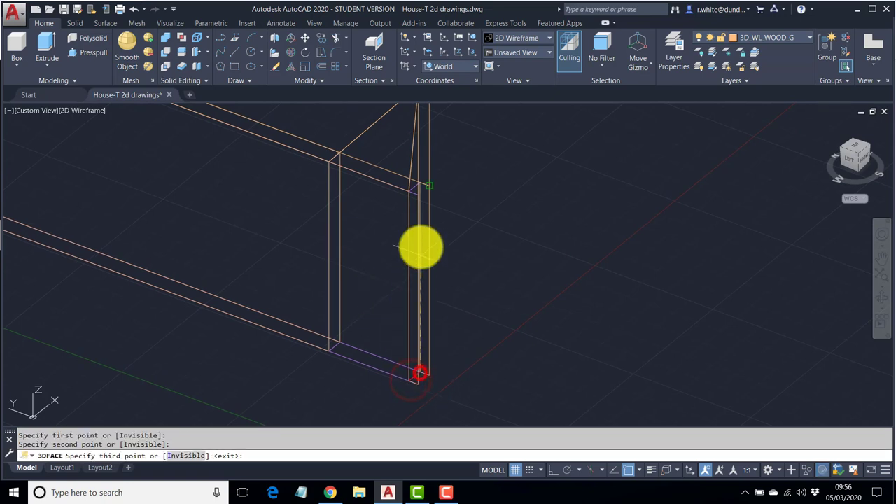
click(418, 184)
click(411, 187)
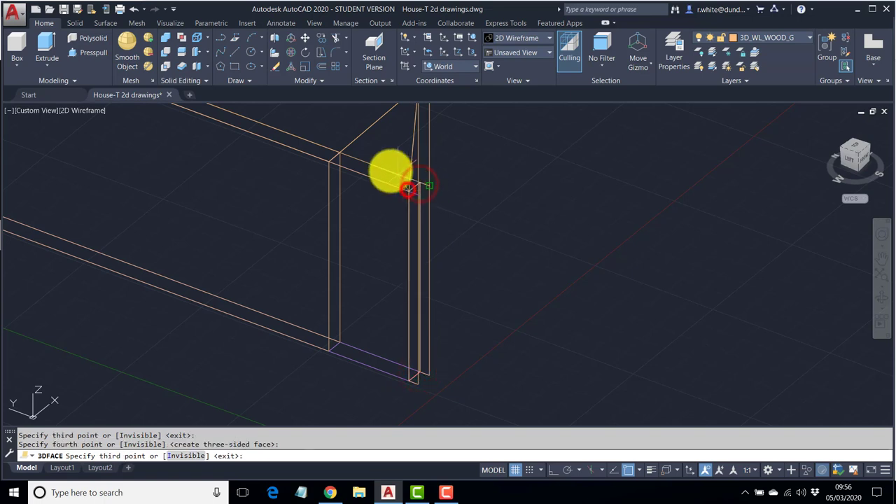
click(338, 154)
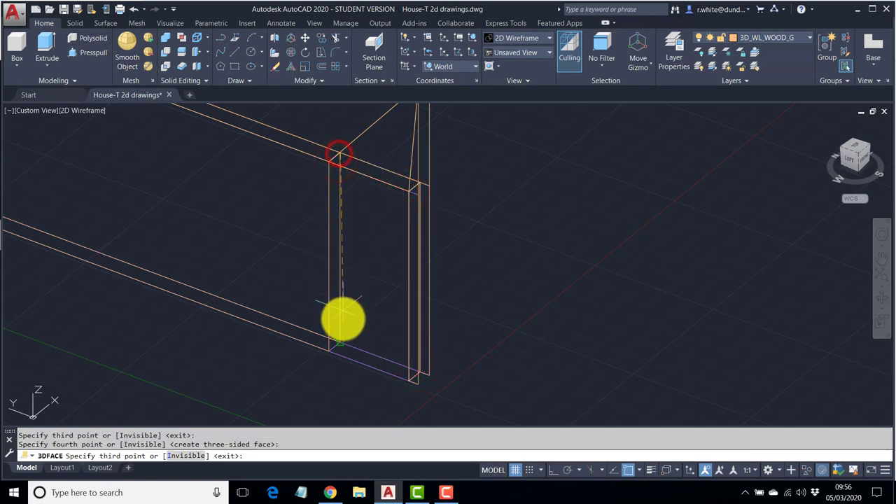
click(341, 336)
click(330, 350)
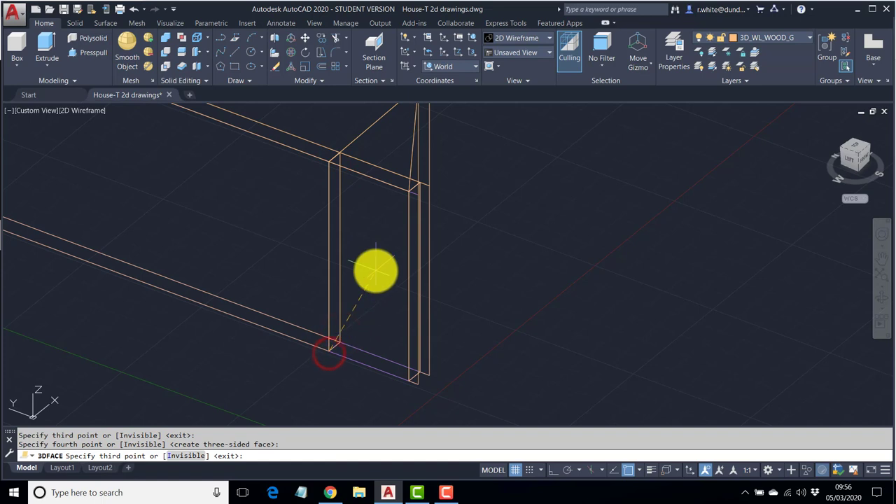
scroll(287, 224, down, 2)
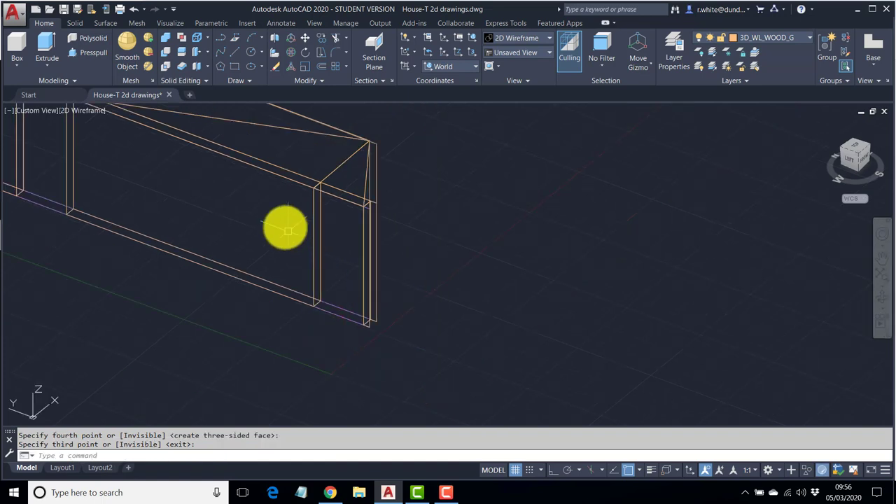
middle_drag(286, 224, 586, 333)
scroll(587, 333, down, 2)
middle_drag(544, 283, 494, 260)
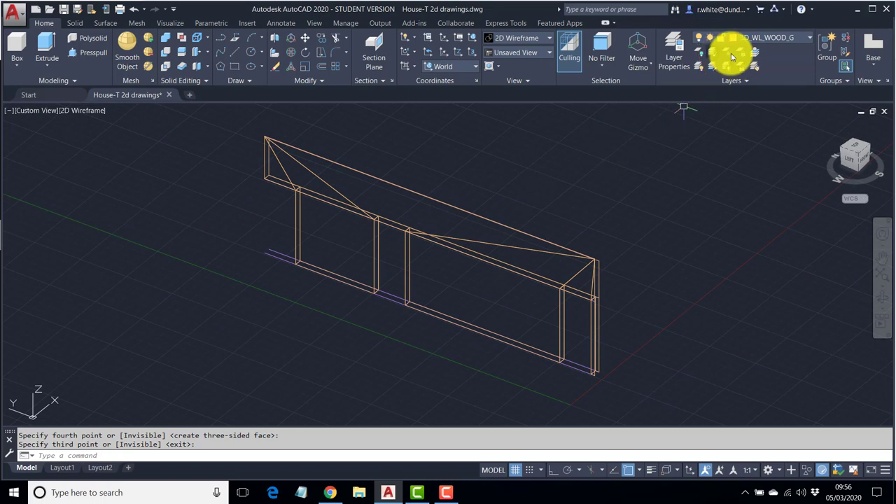
Step: Turn on layers 2D_BEAM, 2D_WL_WHITE, 3D_FLR_CONC_G and 3D_WL_WHITE_G from the Layer list
click(809, 41)
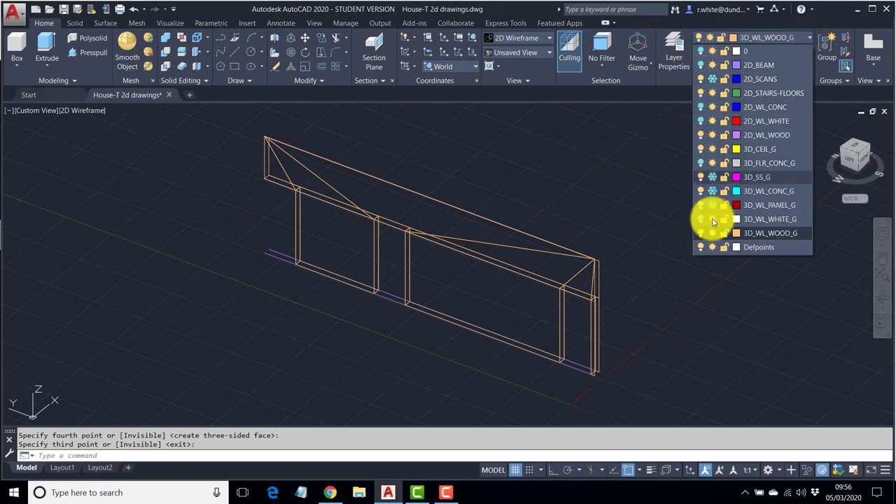
click(700, 64)
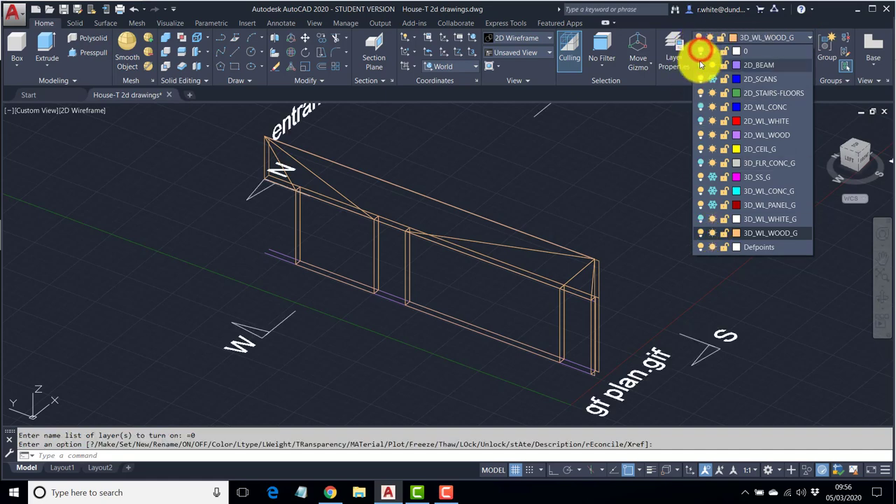
click(700, 121)
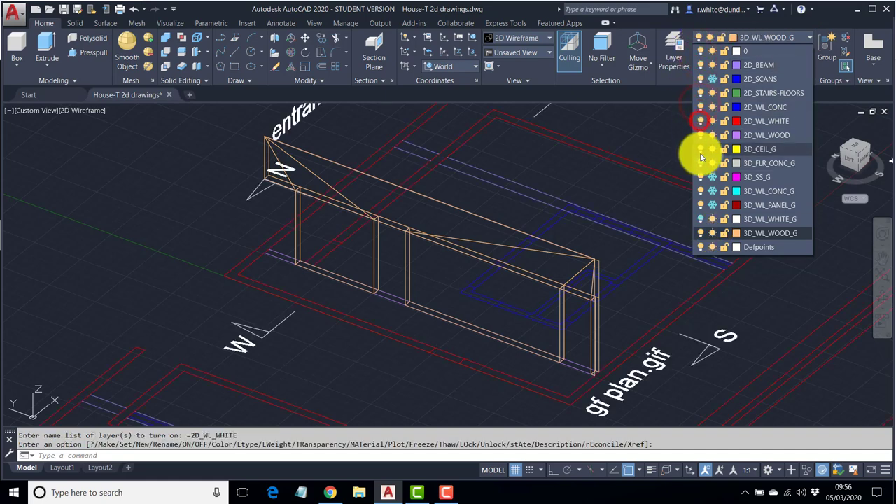
click(700, 163)
click(700, 219)
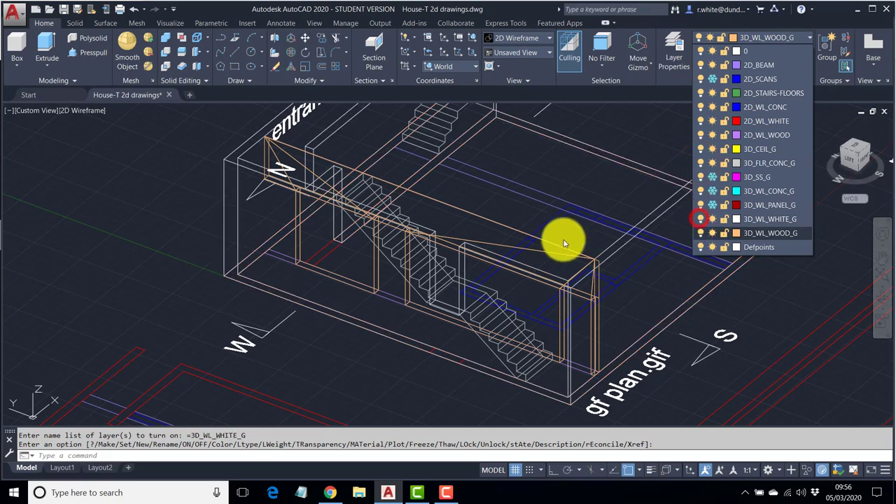
click(519, 229)
mouse_move(537, 220)
shift+middle_down()
mouse_move(410, 236)
mouse_move(494, 236)
mouse_move(433, 243)
shift+middle_up()
scroll(493, 236, down, 3)
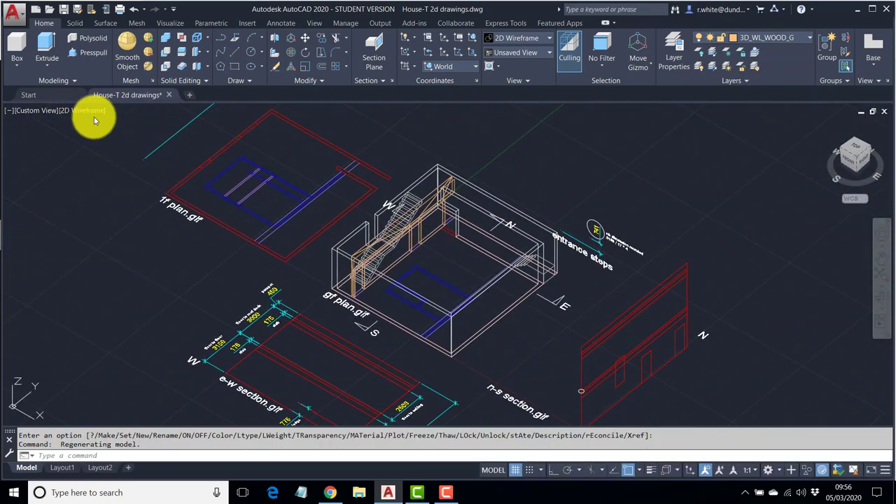
Step: Switch the viewport visual style to Shaded with Edges
click(89, 115)
click(144, 192)
scroll(442, 280, up, 5)
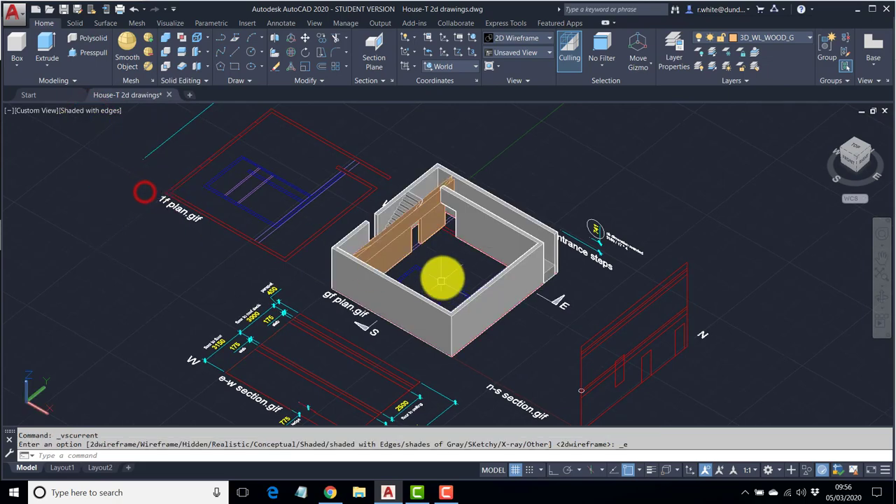
Step: Orbit around the shaded house to view the wooden wall from several angles
shift+middle_drag(464, 259, 652, 315)
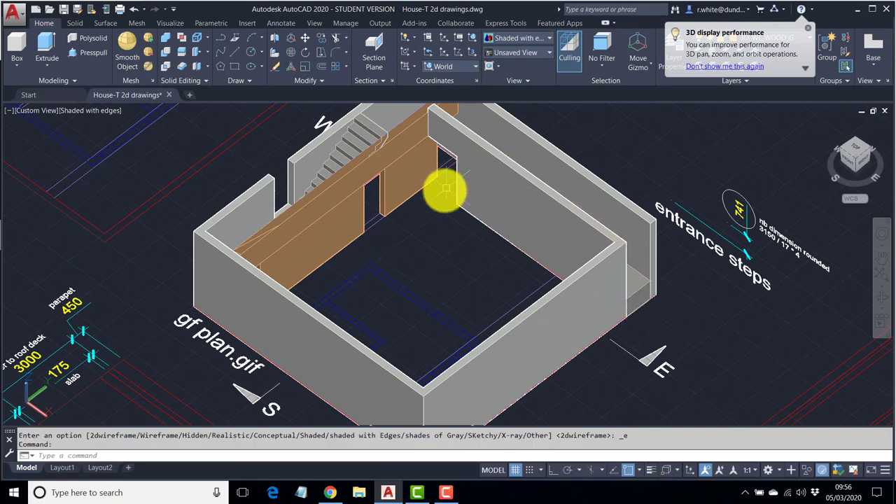
shift+middle_drag(356, 250, 282, 243)
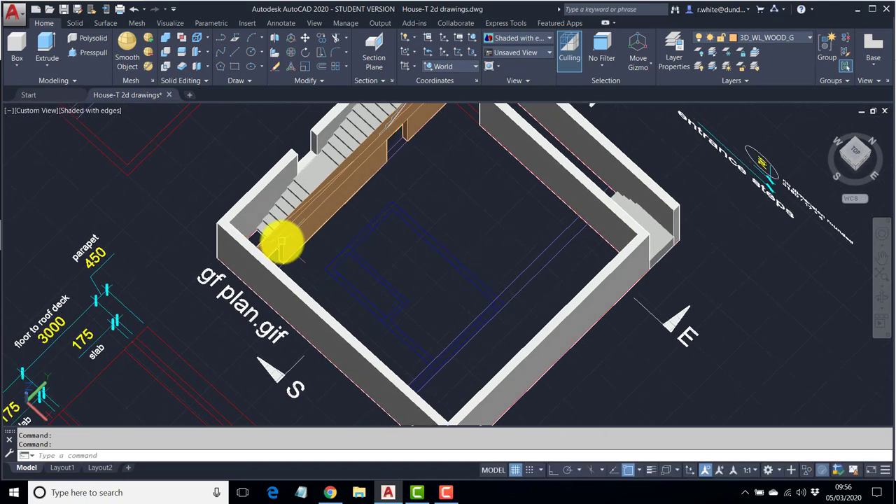
shift+middle_drag(315, 163, 301, 219)
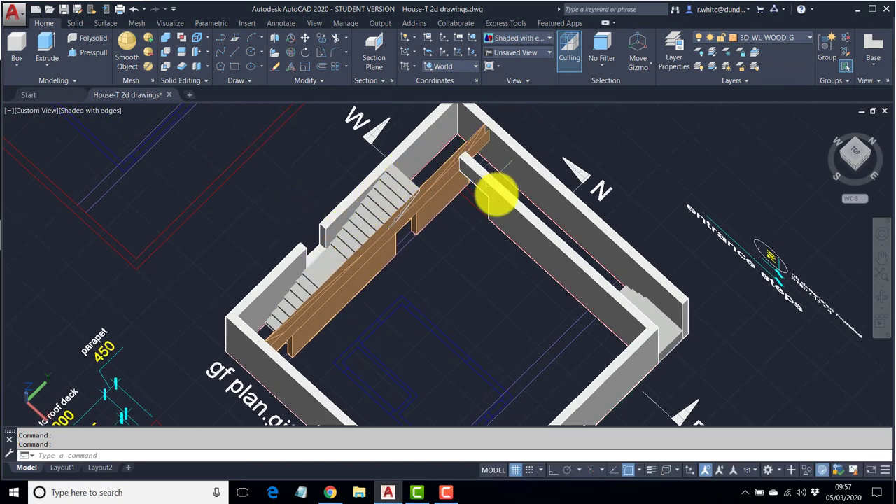
scroll(459, 263, down, 5)
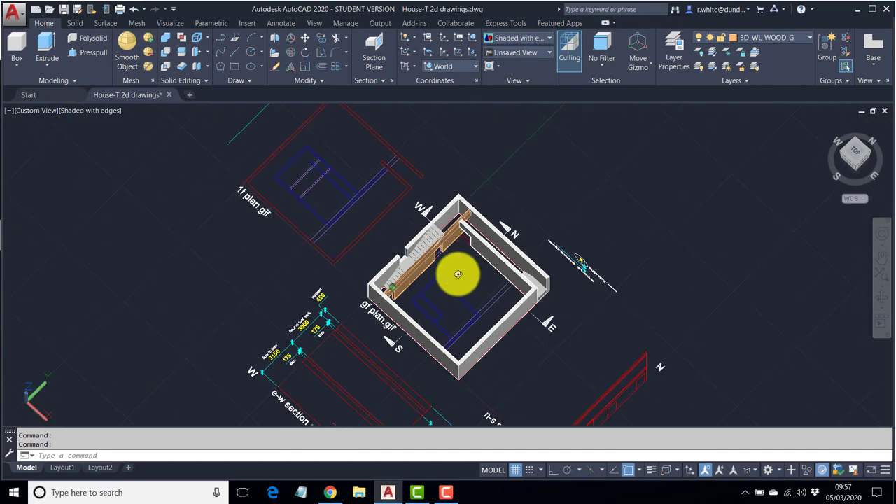
shift+middle_drag(458, 274, 427, 225)
scroll(472, 256, up, 3)
scroll(290, 245, down, 3)
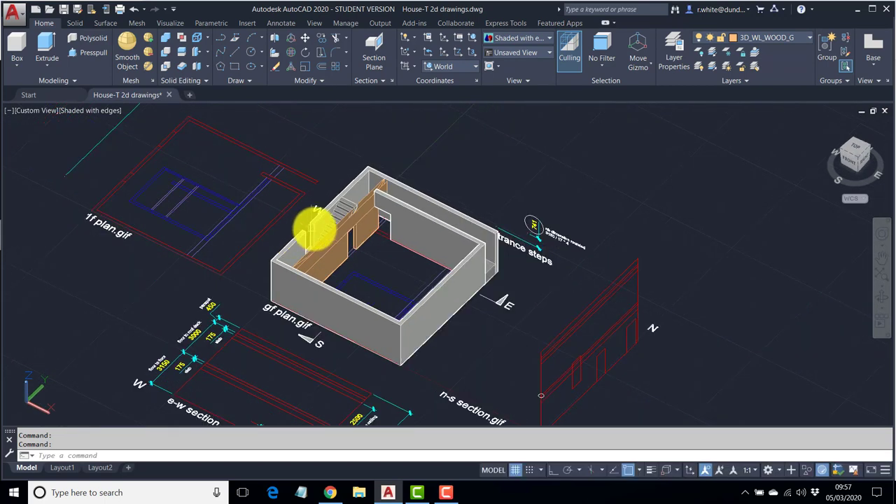
scroll(336, 231, up, 3)
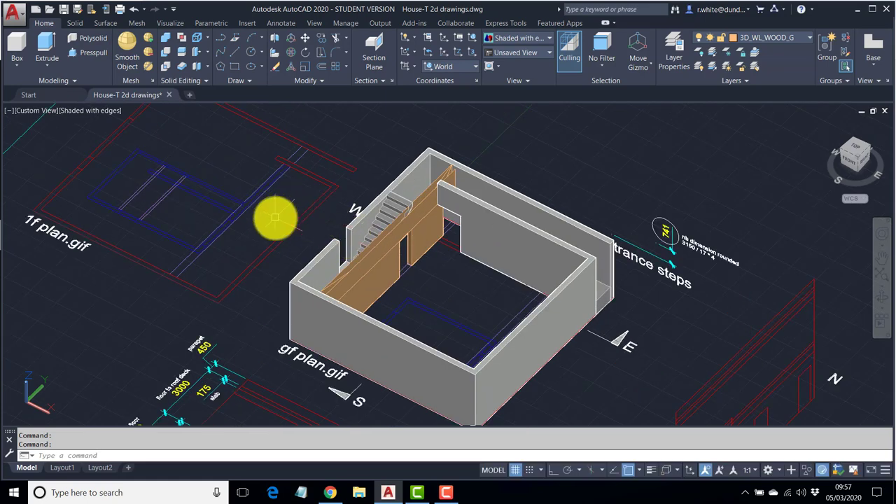